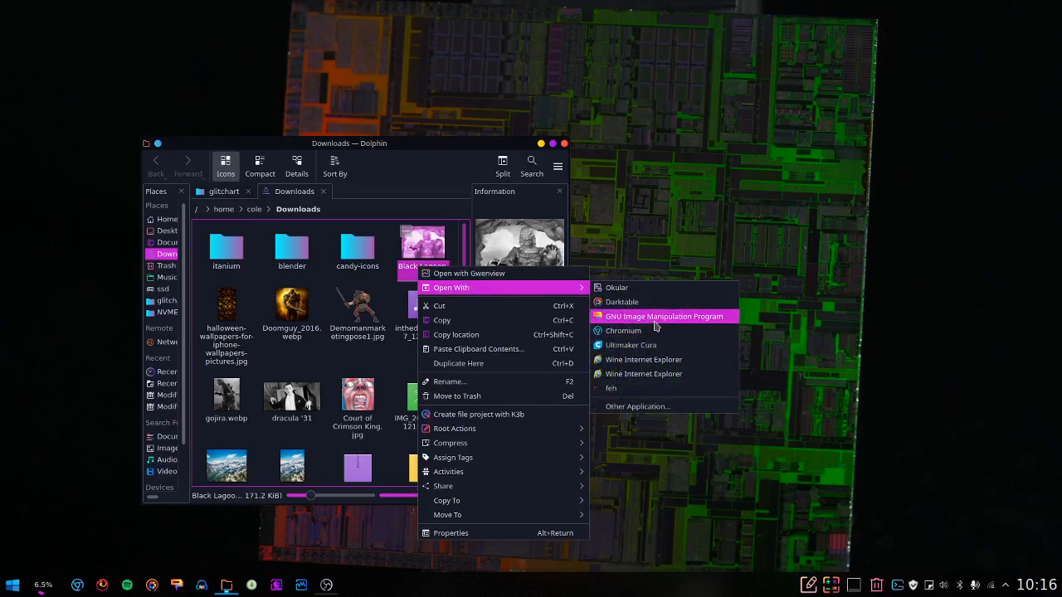
# Open Black Lagoon.jpg from Downloads in GIMP, dismiss the colour profile message, and arrange the image and file manager windows
pyautogui.click(651, 318)
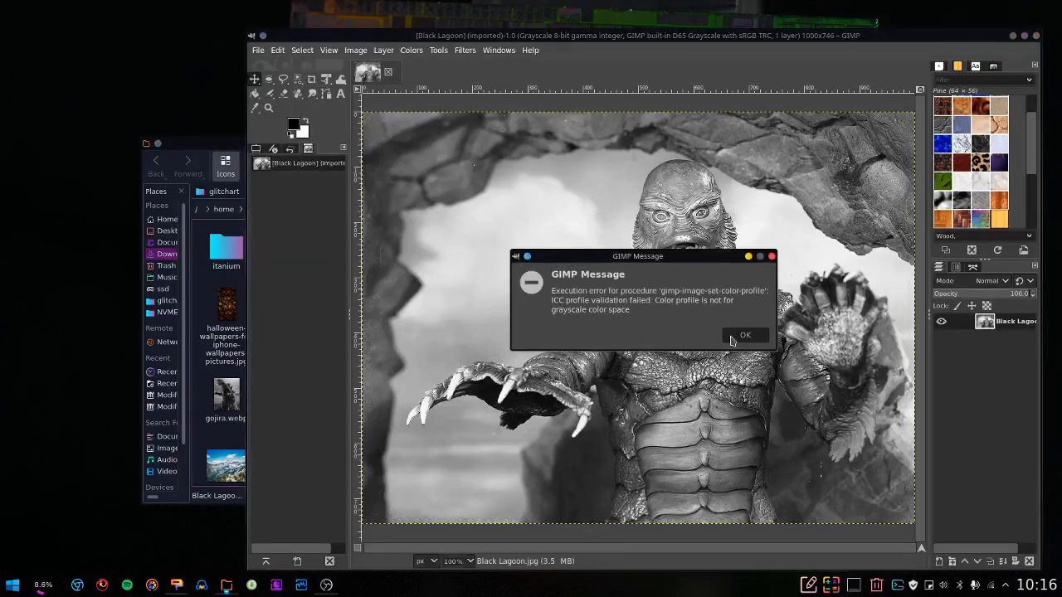
pyautogui.click(732, 337)
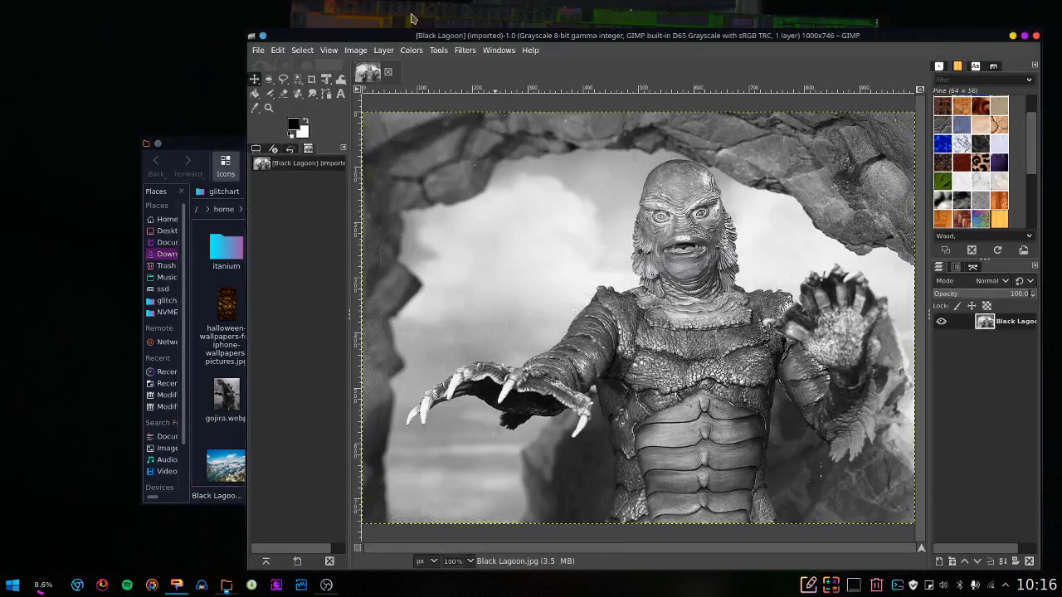
pyautogui.moveTo(496, 42); pyautogui.dragTo(379, 285)
pyautogui.moveTo(357, 143); pyautogui.dragTo(241, 39)
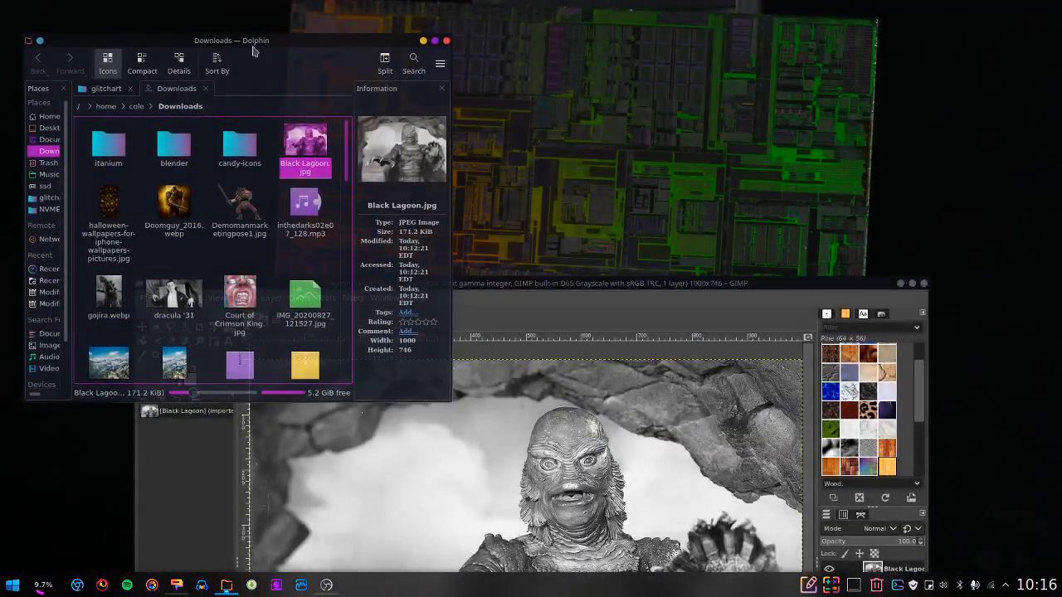
pyautogui.click(601, 303)
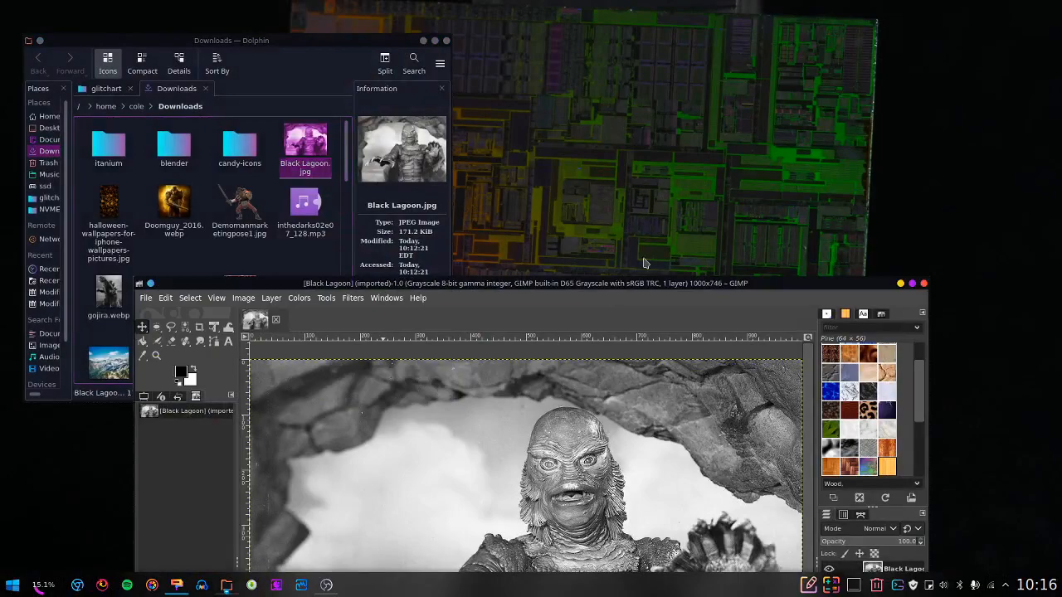
pyautogui.moveTo(581, 295); pyautogui.dragTo(675, 48)
# Start exporting the image and choose the Black Lagoon folder inside glitchart as the destination
pyautogui.click(239, 50)
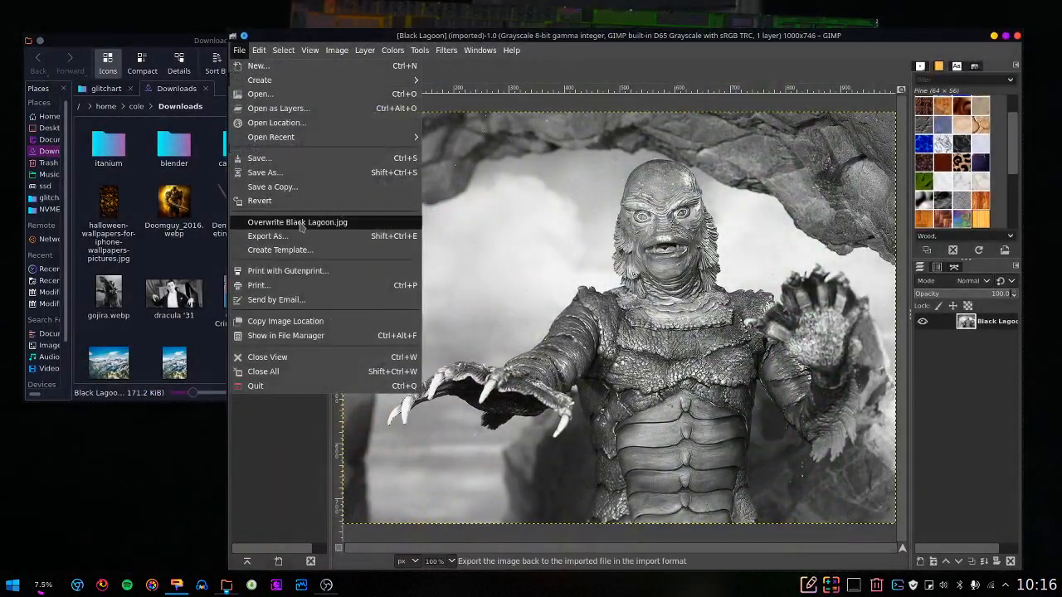
pyautogui.click(307, 236)
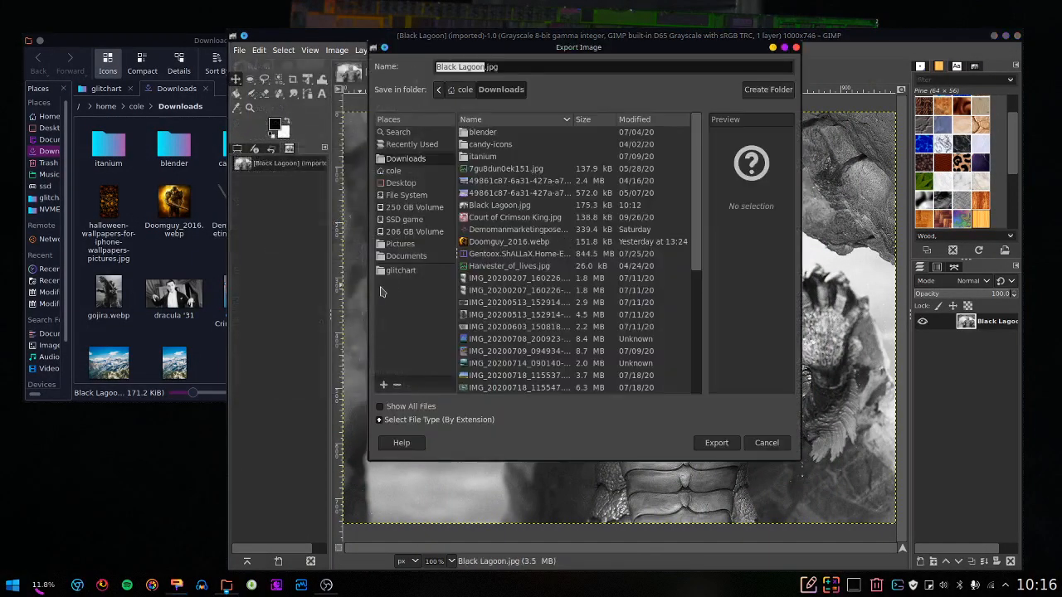
pyautogui.click(401, 271)
pyautogui.click(570, 157)
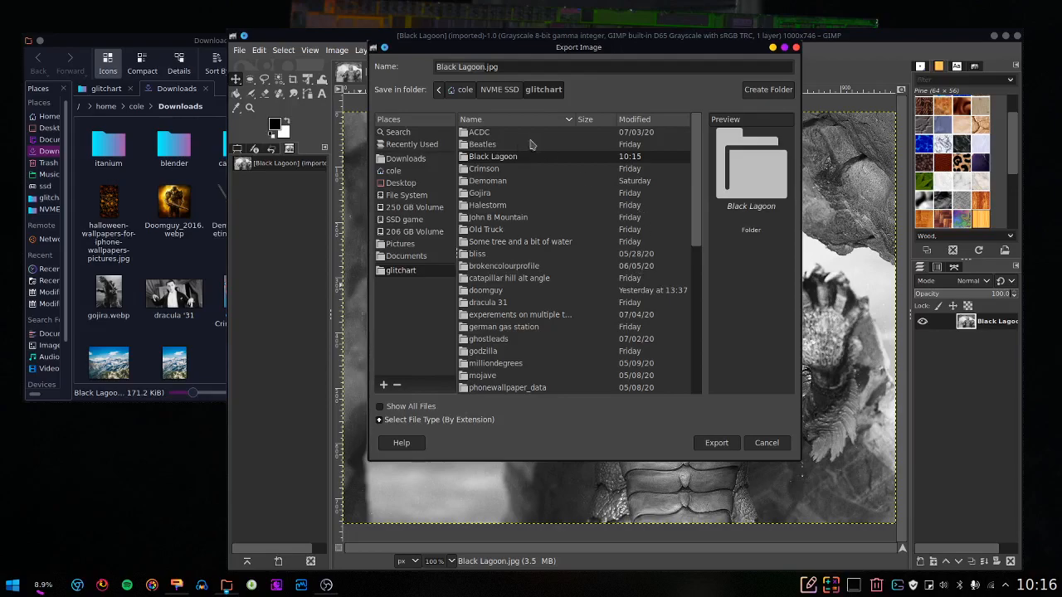
pyautogui.doubleClick(506, 157)
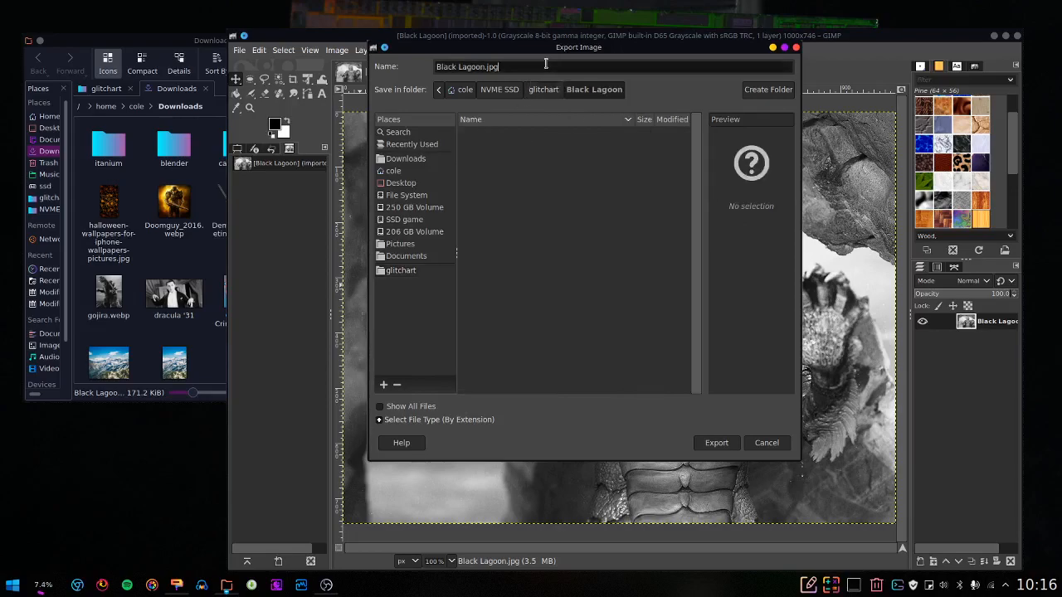
# Name the export Original.bmp and export it as BMP with run-length encoding off and color space information written
pyautogui.write('P')
pyautogui.moveTo(633, 47); pyautogui.dragTo(610, 92)
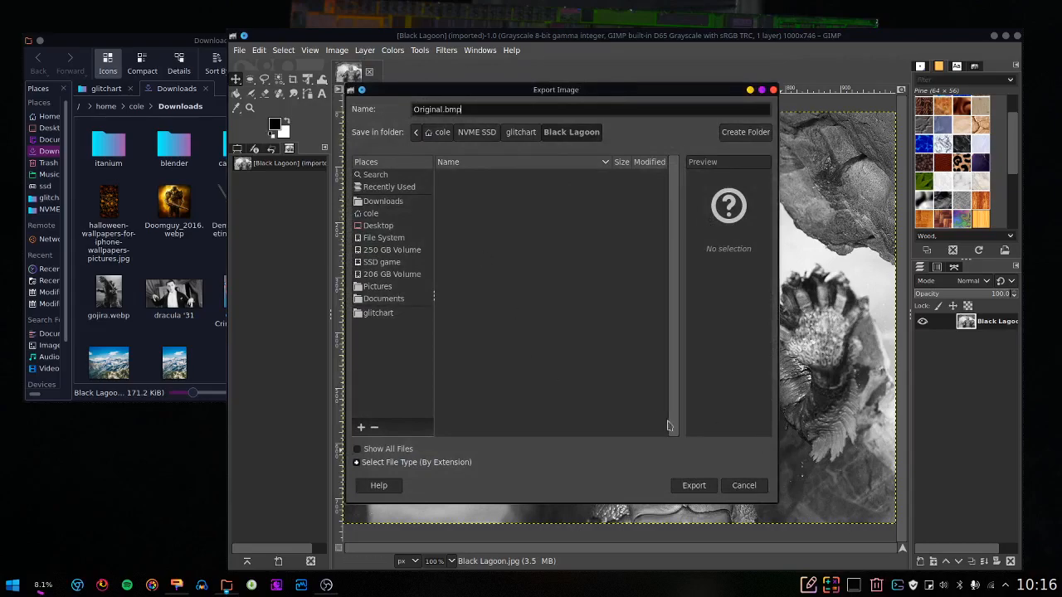
pyautogui.click(694, 486)
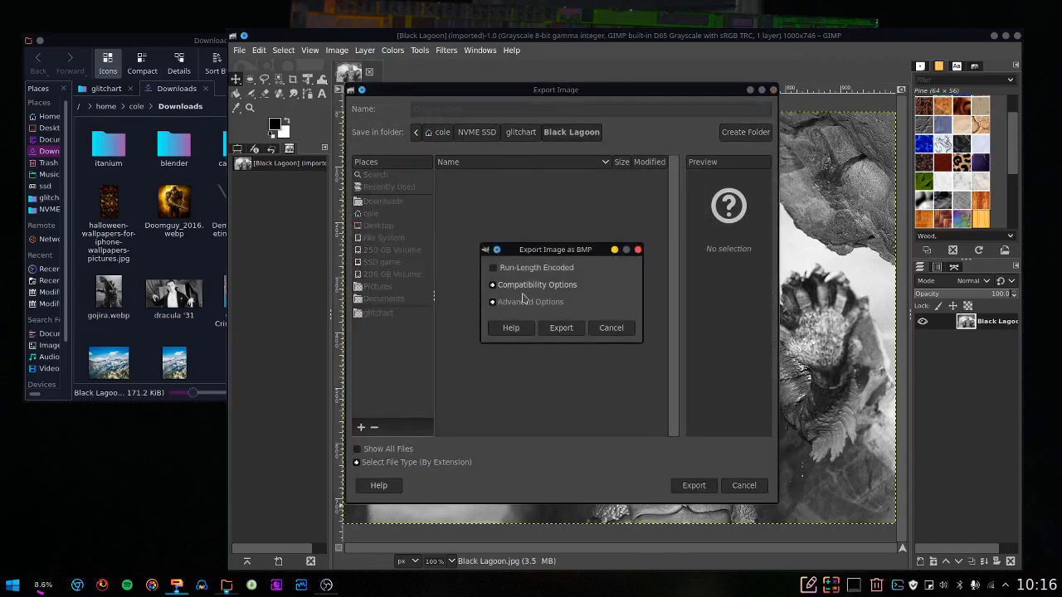
pyautogui.click(526, 286)
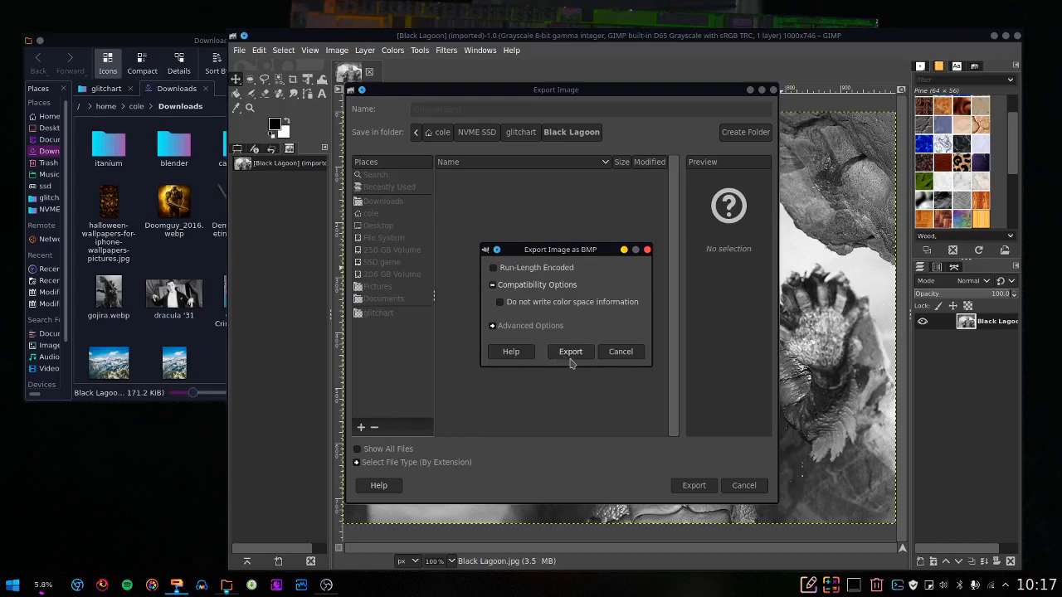
pyautogui.click(570, 352)
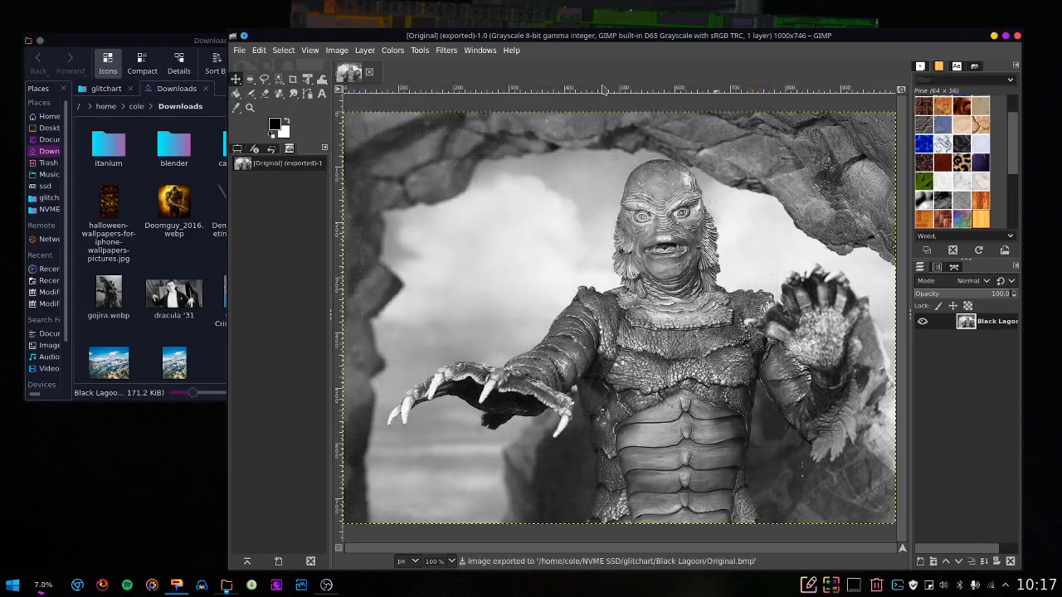
# Close the exported image in GIMP and the Downloads tab in the file manager
pyautogui.click(369, 72)
pyautogui.moveTo(432, 40); pyautogui.dragTo(473, 31)
pyautogui.click(235, 102)
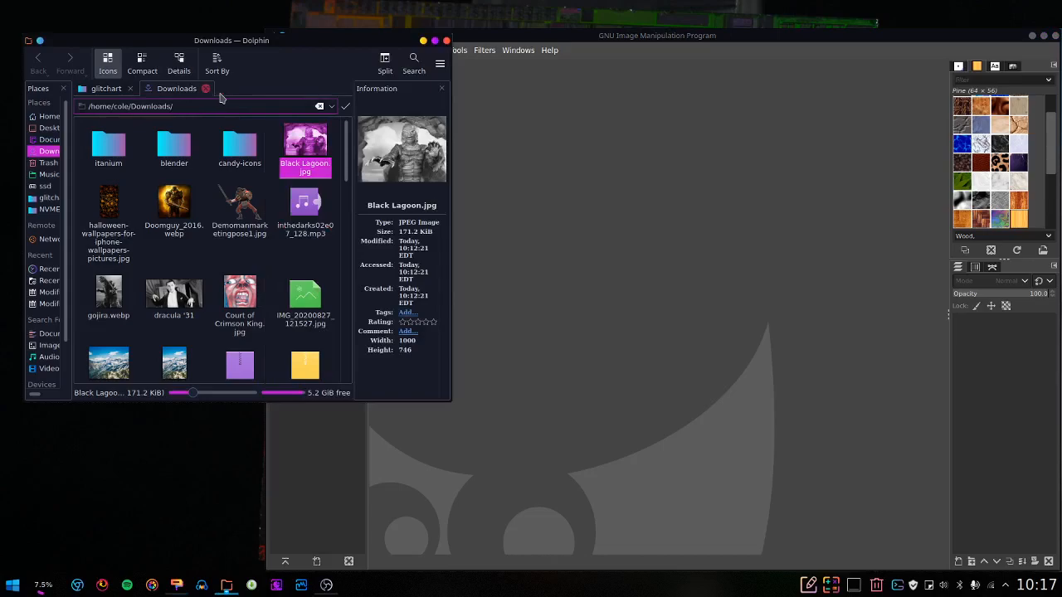
pyautogui.click(206, 90)
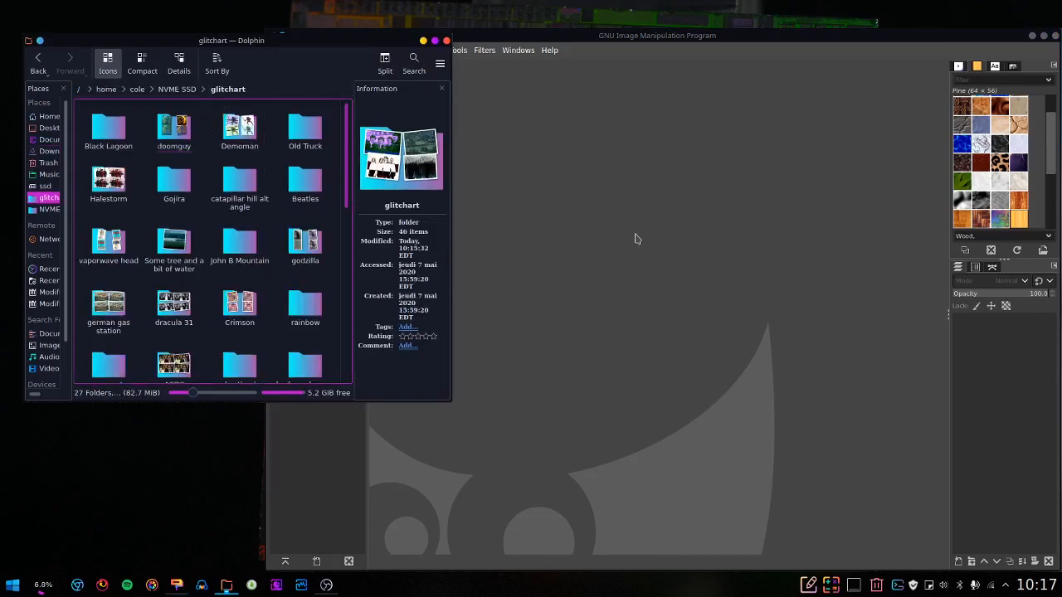
pyautogui.click(652, 43)
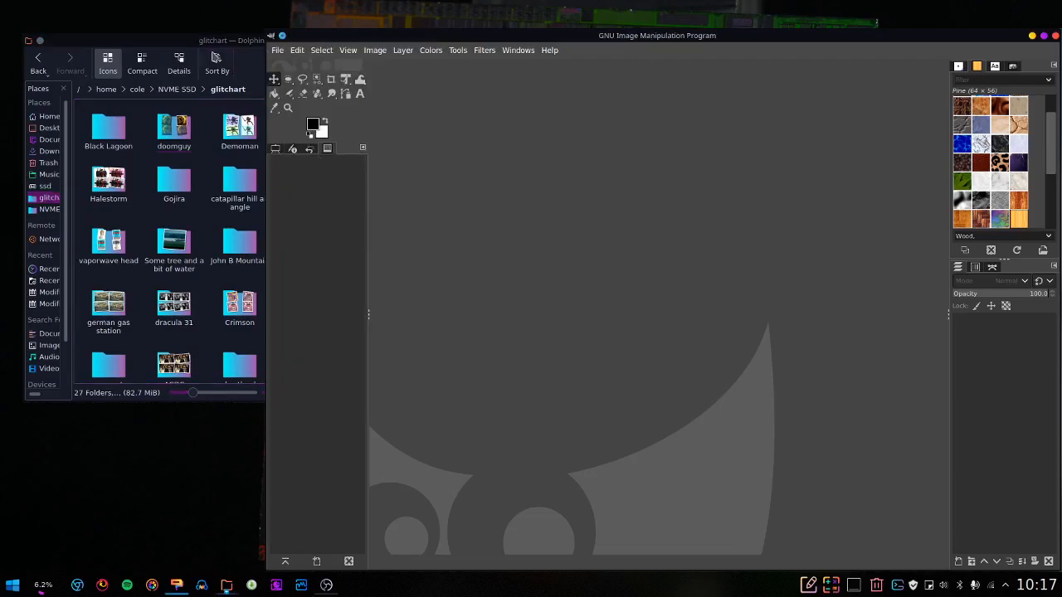
# Move the file manager window out of the way and open the Black Lagoon folder in glitchart
pyautogui.moveTo(253, 35); pyautogui.dragTo(234, 15)
pyautogui.click(84, 109)
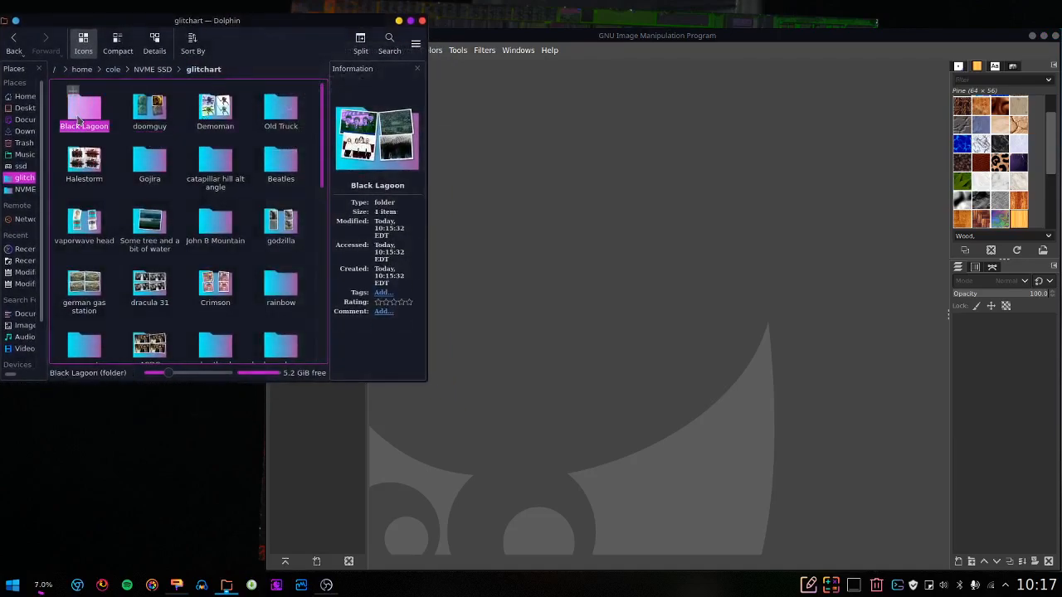
pyautogui.click(197, 457)
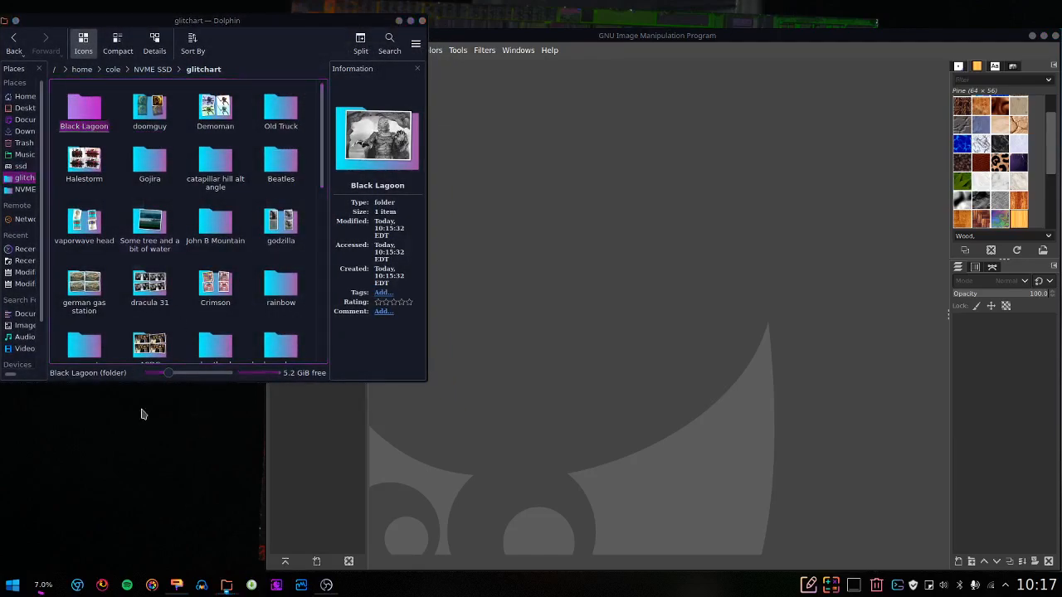
pyautogui.doubleClick(93, 109)
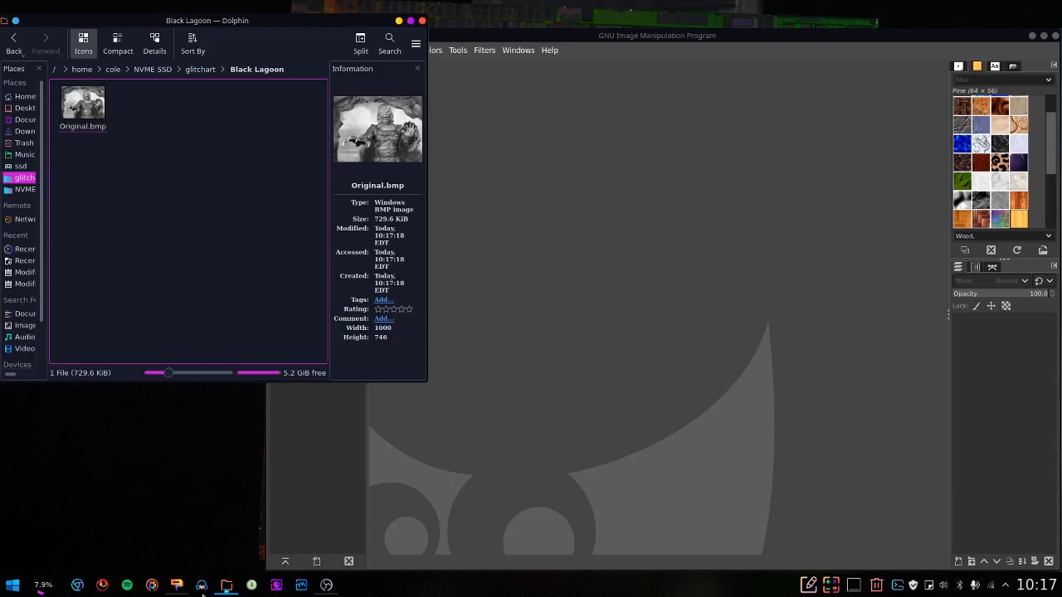
# Switch to Audacity, restore its window from maximized, and stretch it across the full screen width
pyautogui.click(200, 583)
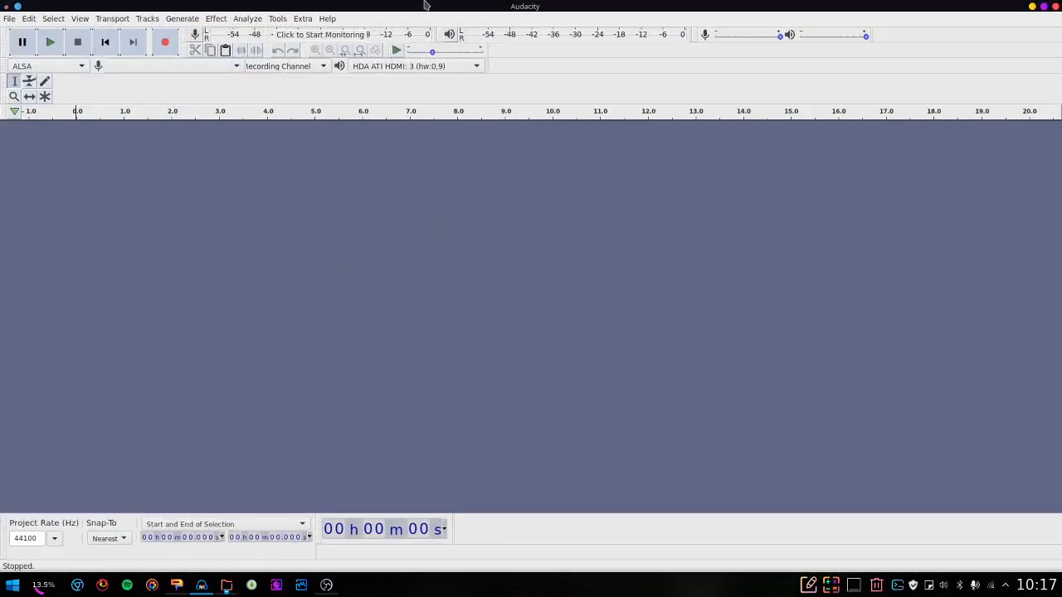
pyautogui.doubleClick(424, 5)
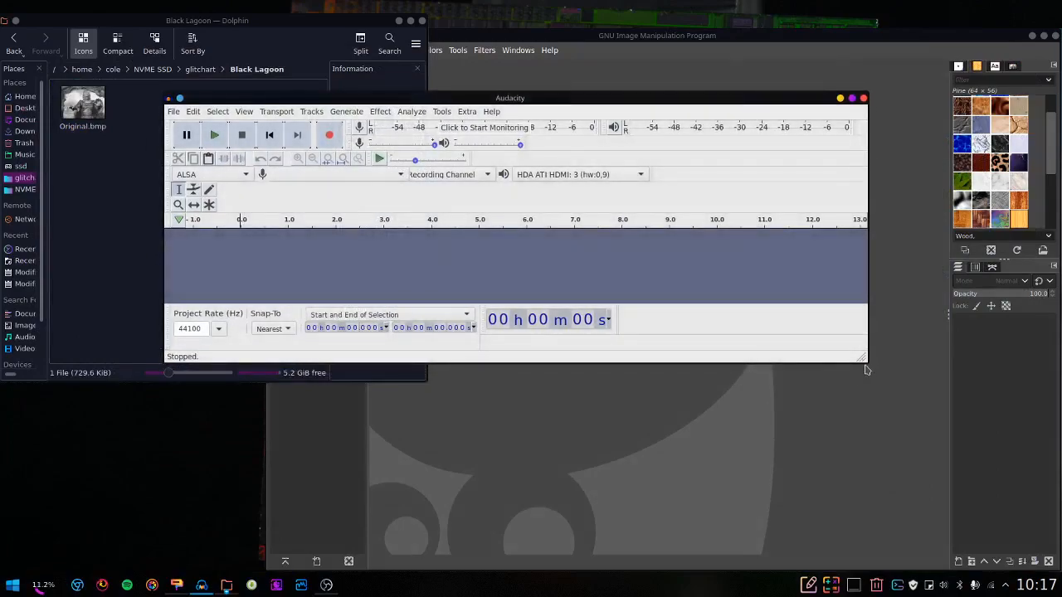
pyautogui.moveTo(867, 297); pyautogui.dragTo(1044, 303)
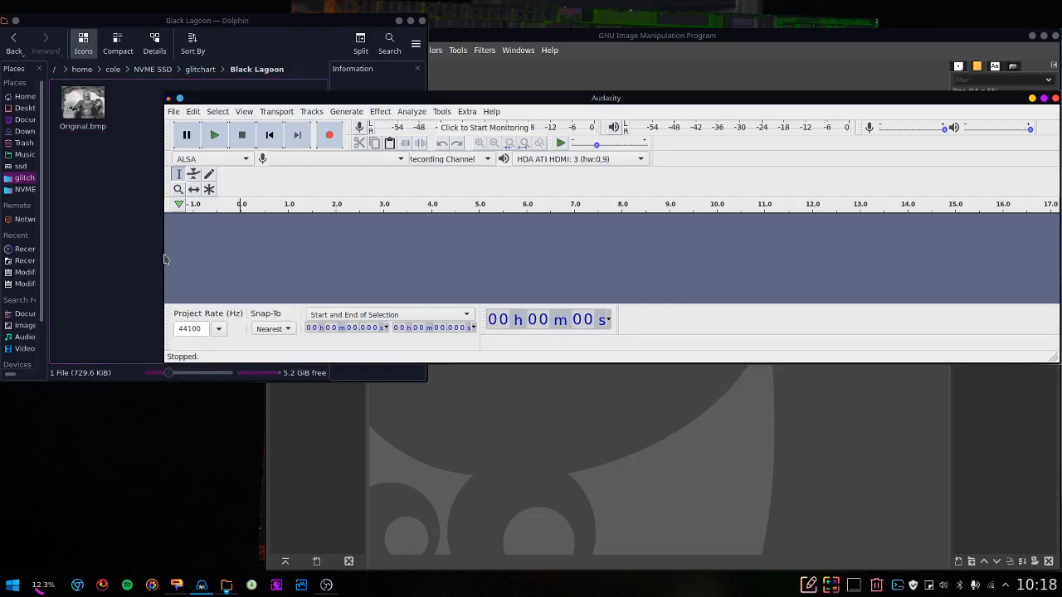
pyautogui.moveTo(165, 260); pyautogui.dragTo(2, 257)
# Start a raw data import of Original.bmp from the glitchart/Black Lagoon folder
pyautogui.click(12, 112)
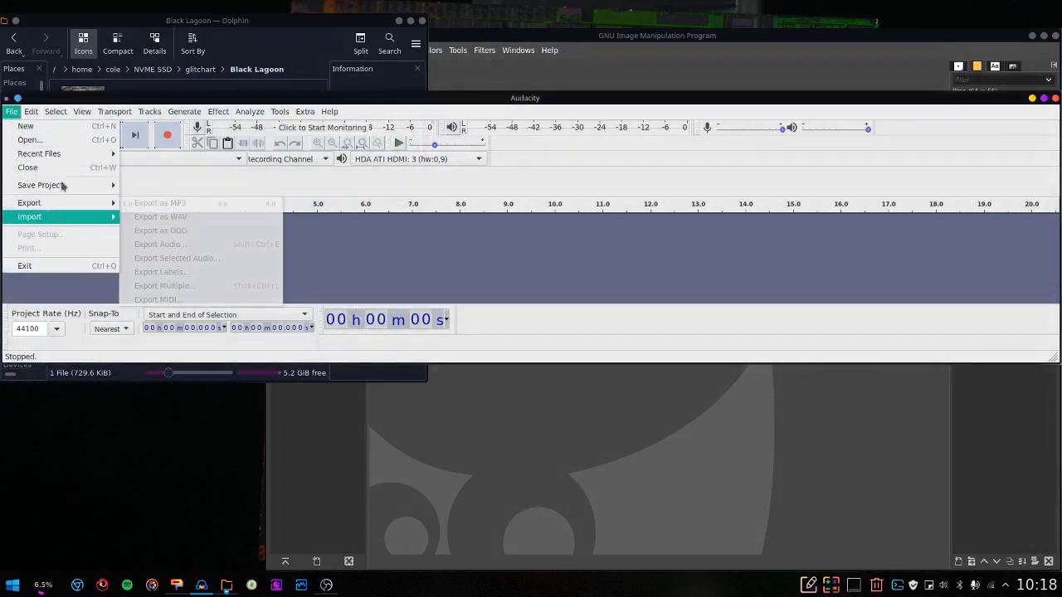
pyautogui.moveTo(87, 218)
pyautogui.click(189, 262)
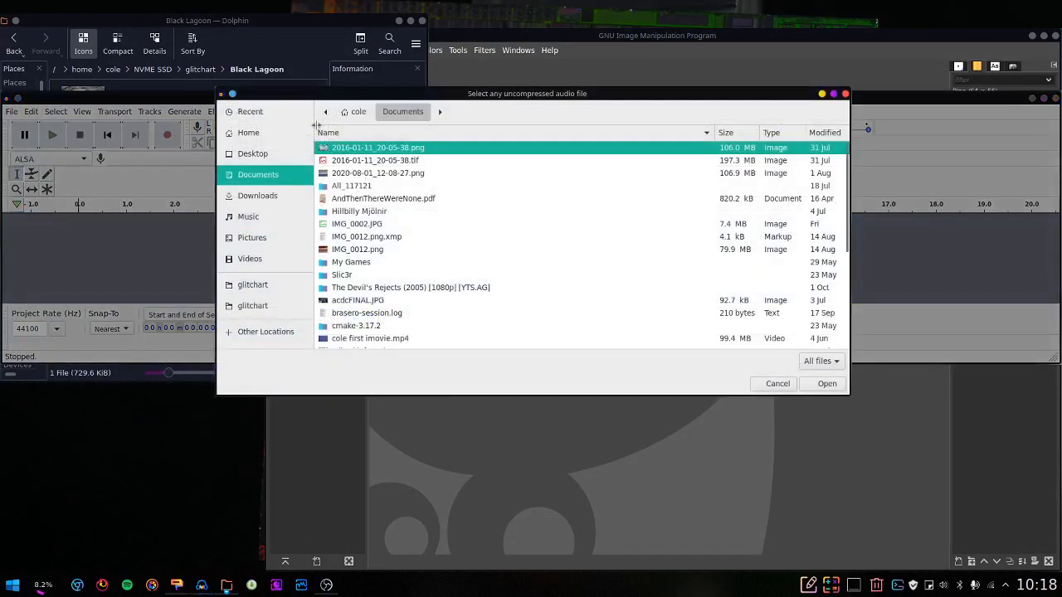
pyautogui.click(257, 284)
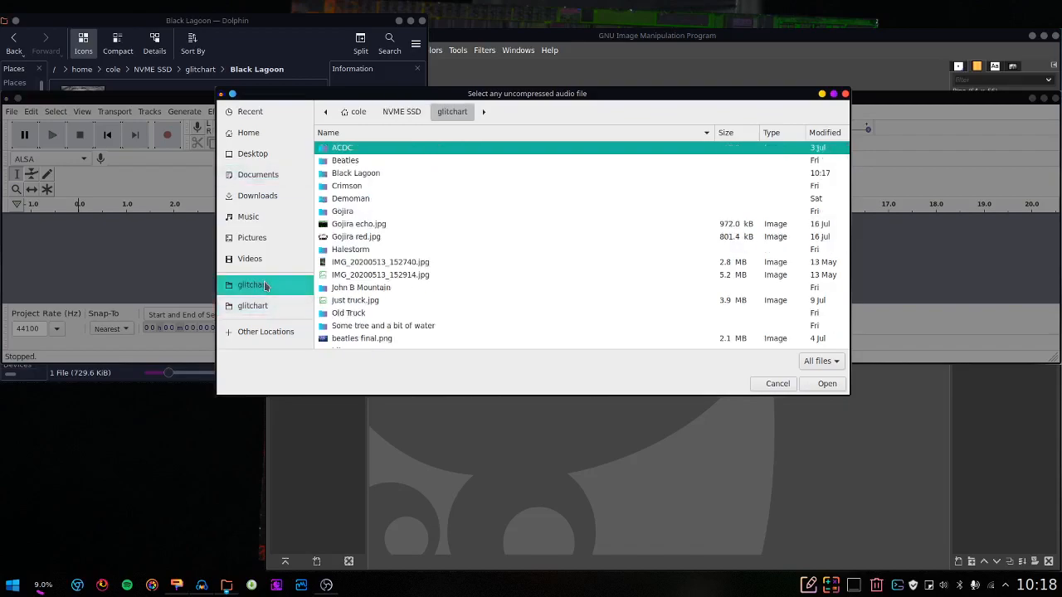
pyautogui.doubleClick(387, 172)
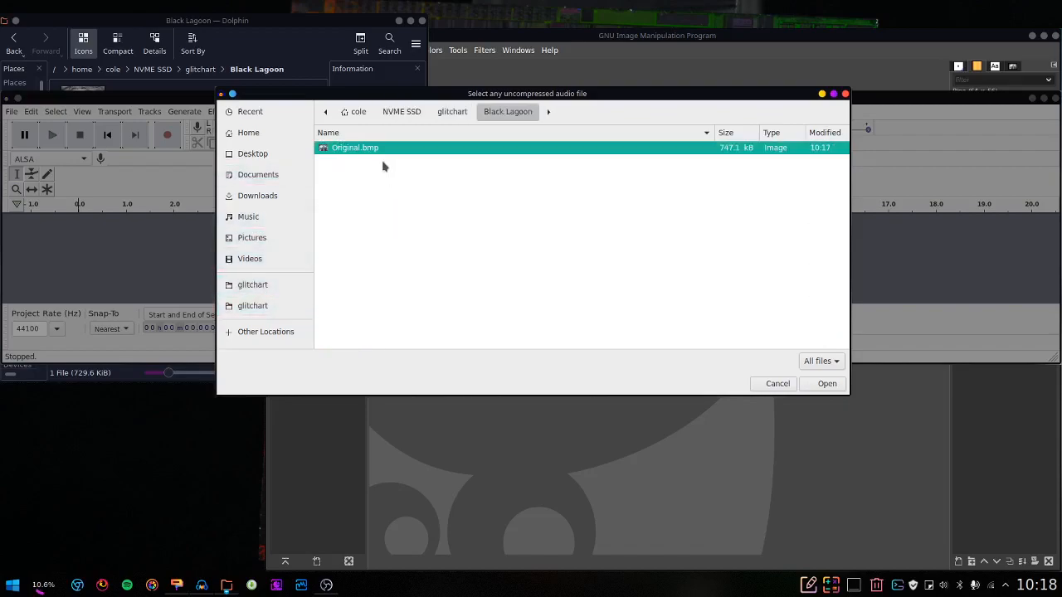
pyautogui.click(803, 382)
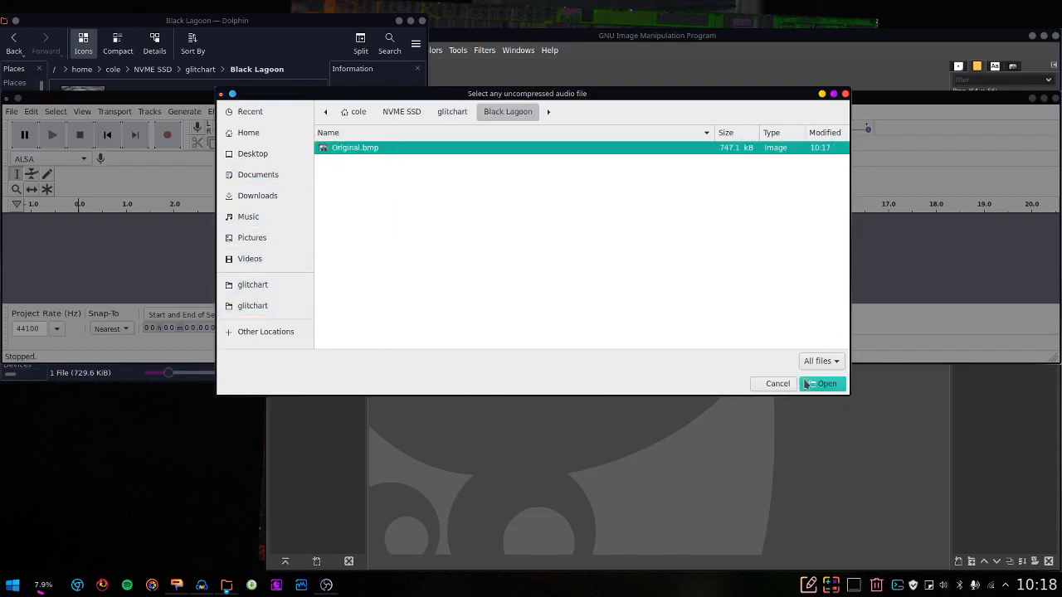
# Import the raw data with A-Law encoding, no endianness, and a sample rate of 50000 Hz
pyautogui.click(535, 158)
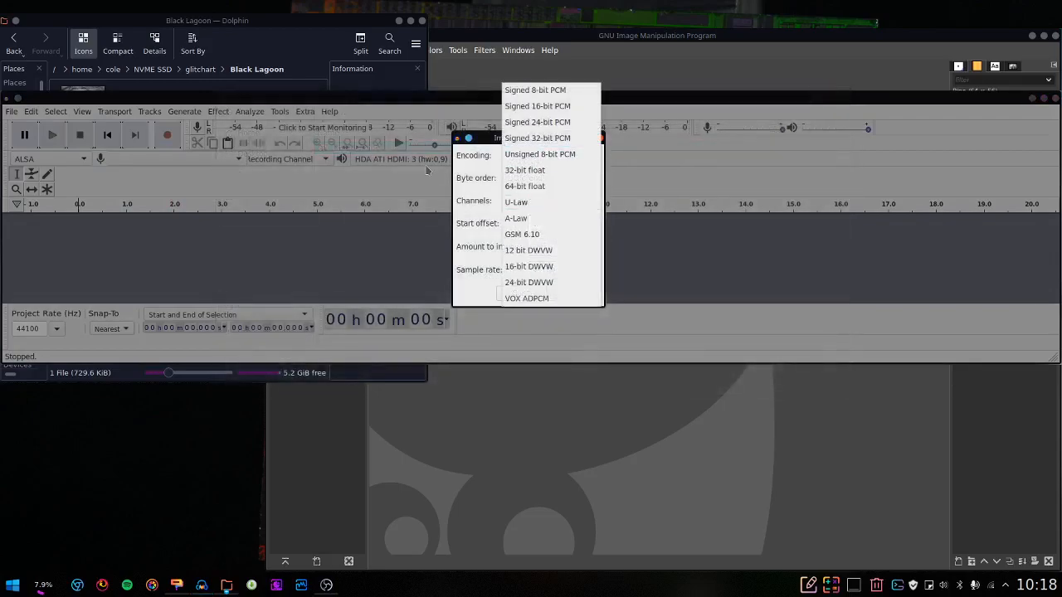
pyautogui.click(539, 220)
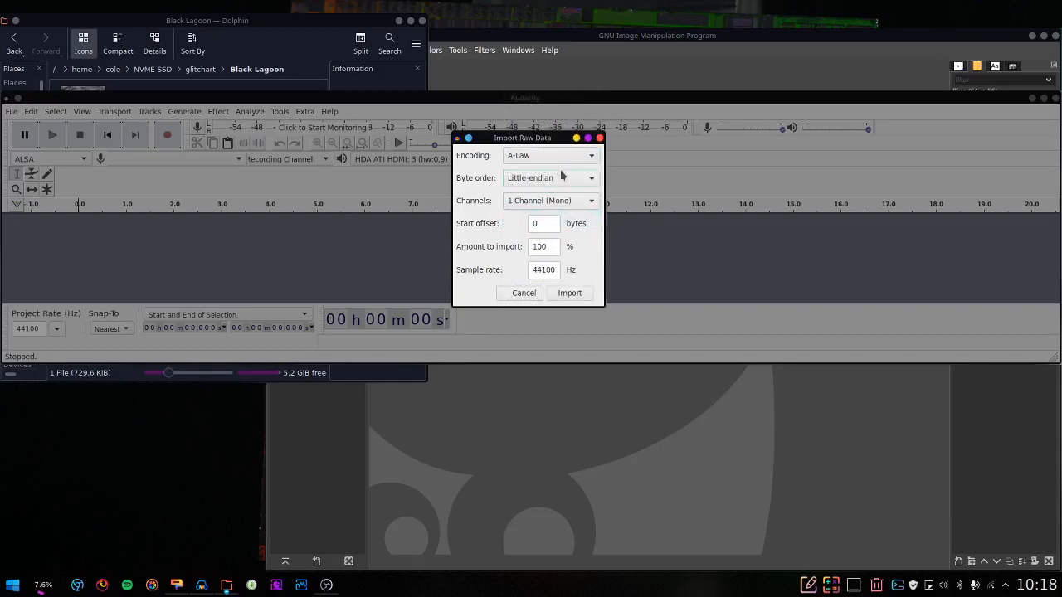
pyautogui.click(556, 179)
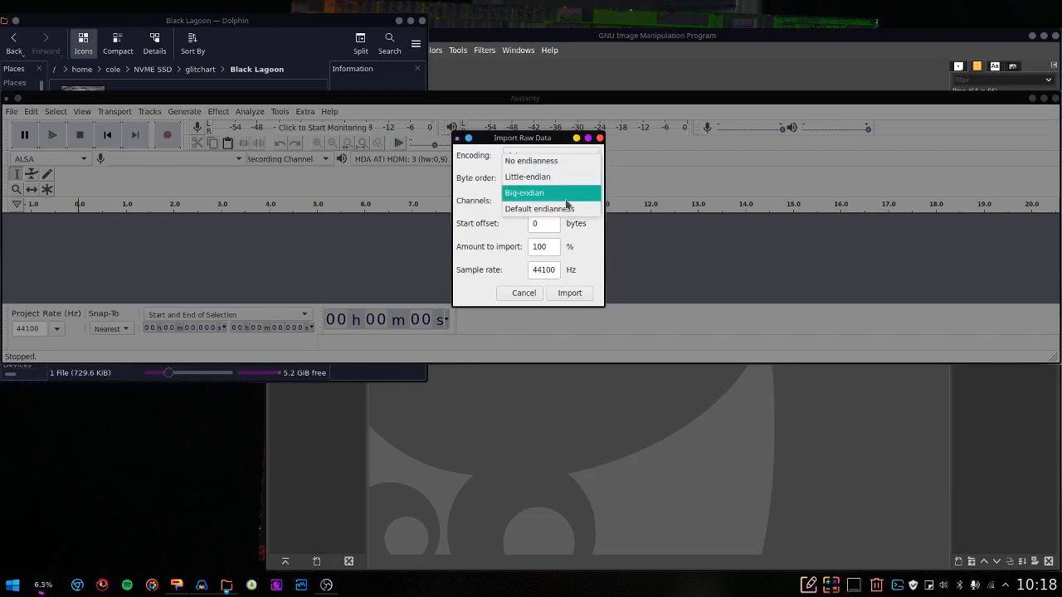
pyautogui.click(564, 161)
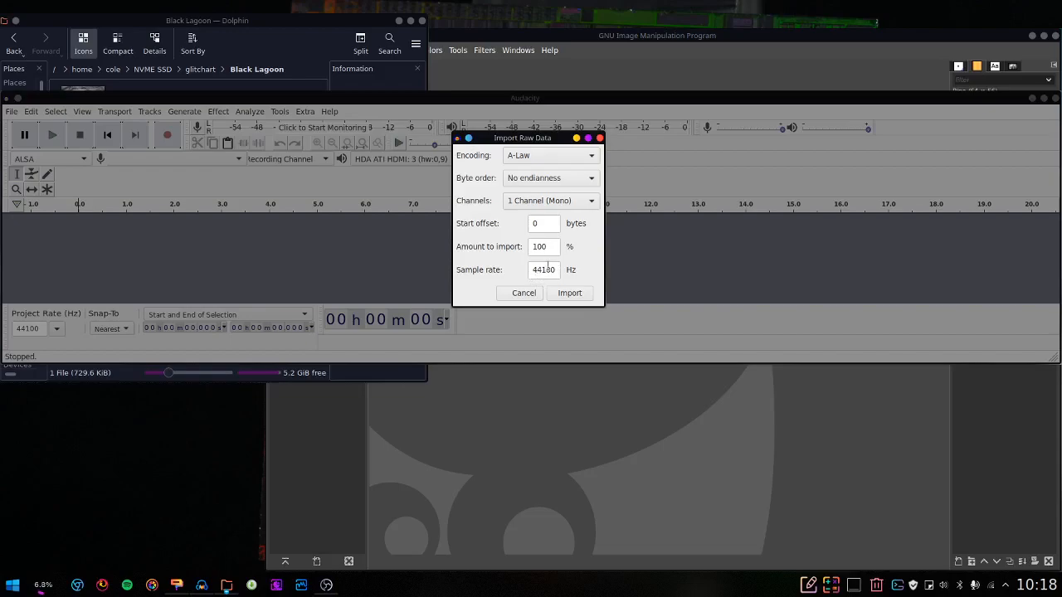
pyautogui.moveTo(544, 267); pyautogui.dragTo(477, 263)
pyautogui.write('50000')
pyautogui.click(585, 296)
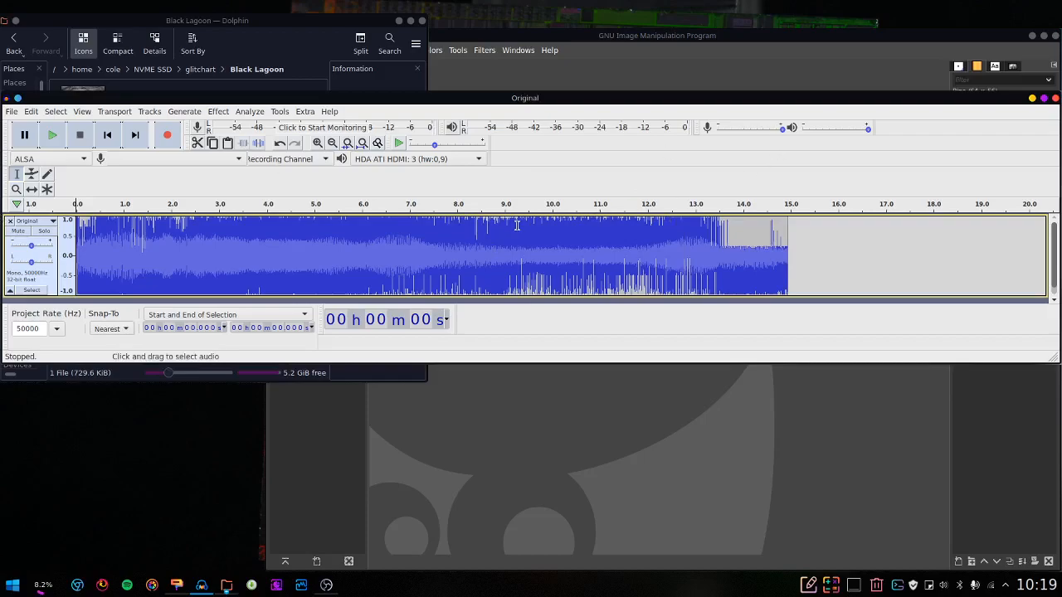
pyautogui.click(441, 159)
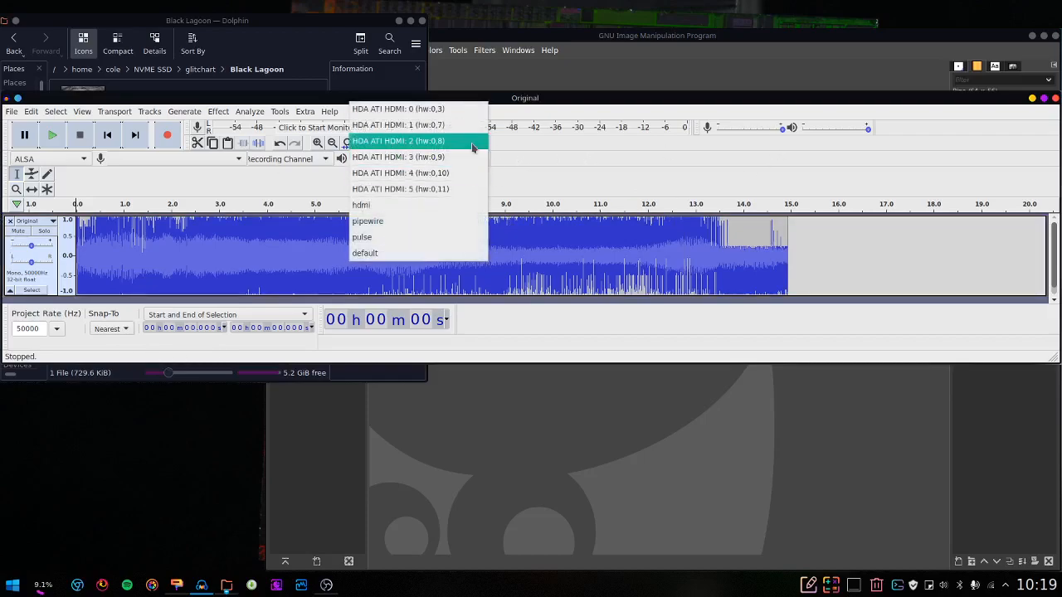
pyautogui.click(557, 175)
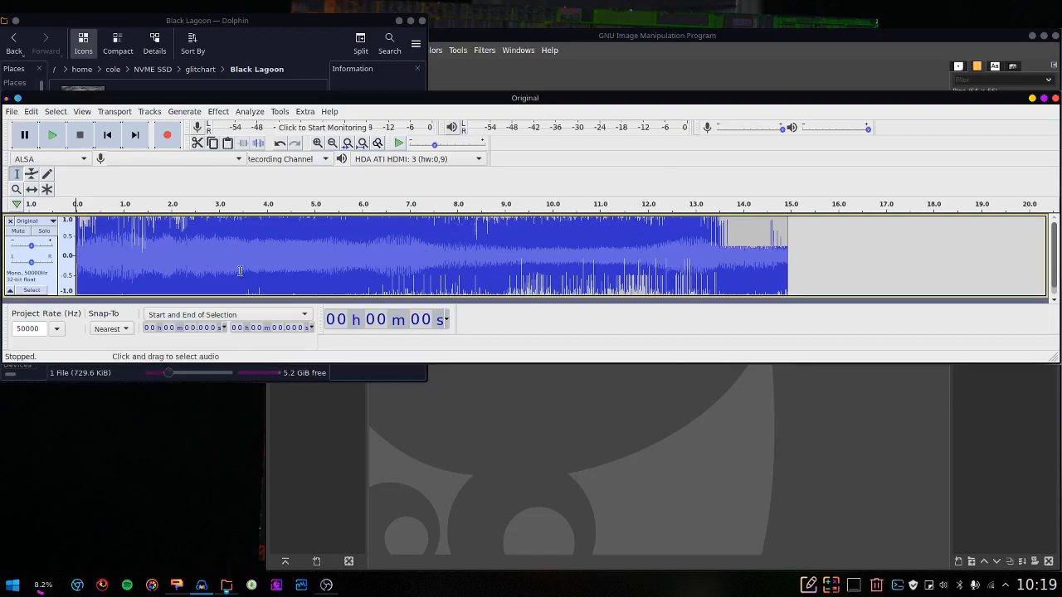
# Start an audio export as an uncompressed file into the glitchart/Black Lagoon folder
pyautogui.click(11, 112)
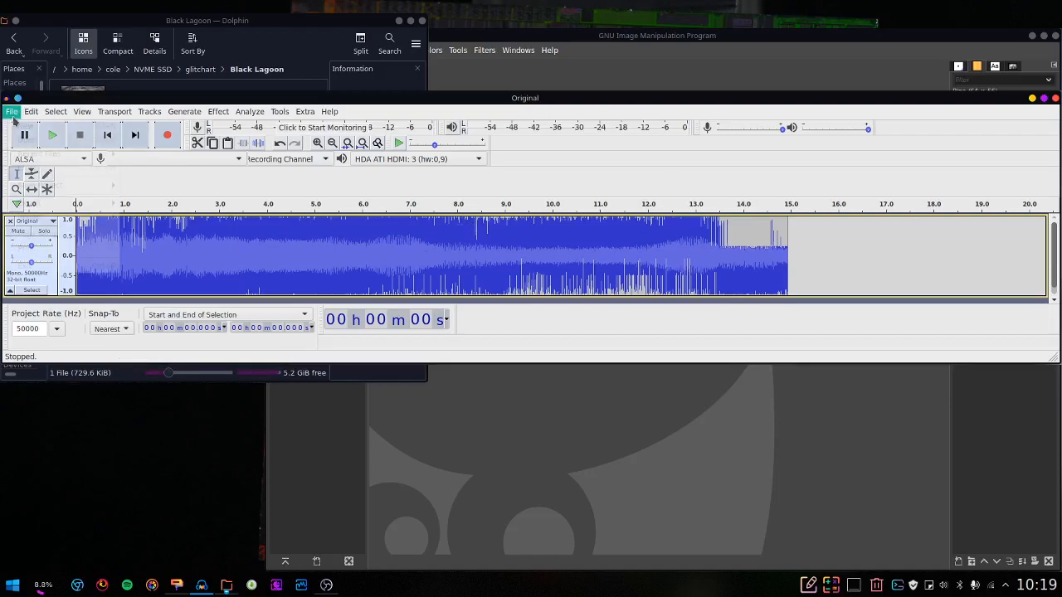
pyautogui.moveTo(59, 208)
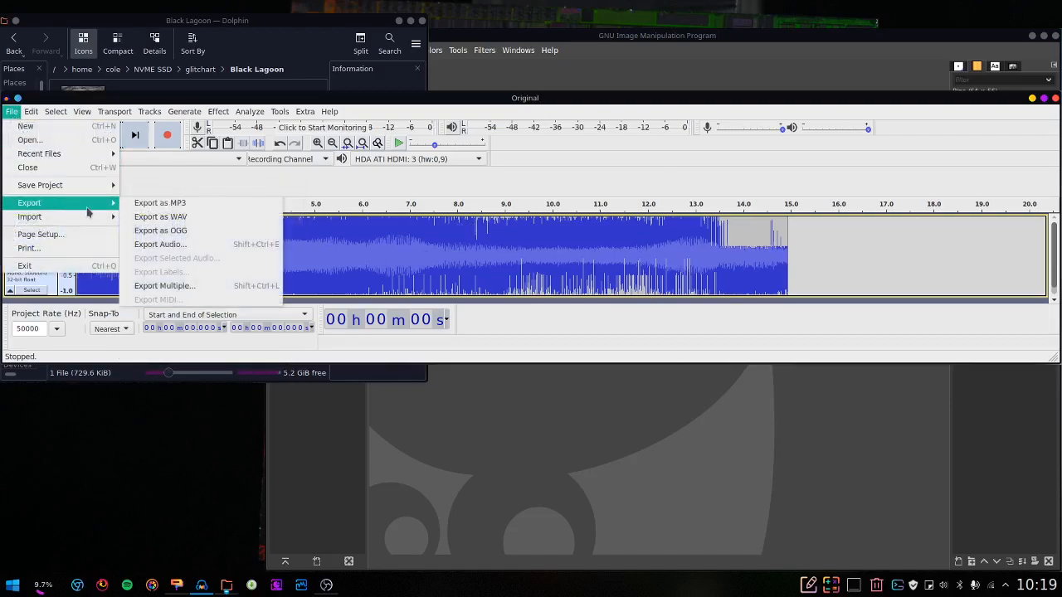
pyautogui.click(158, 242)
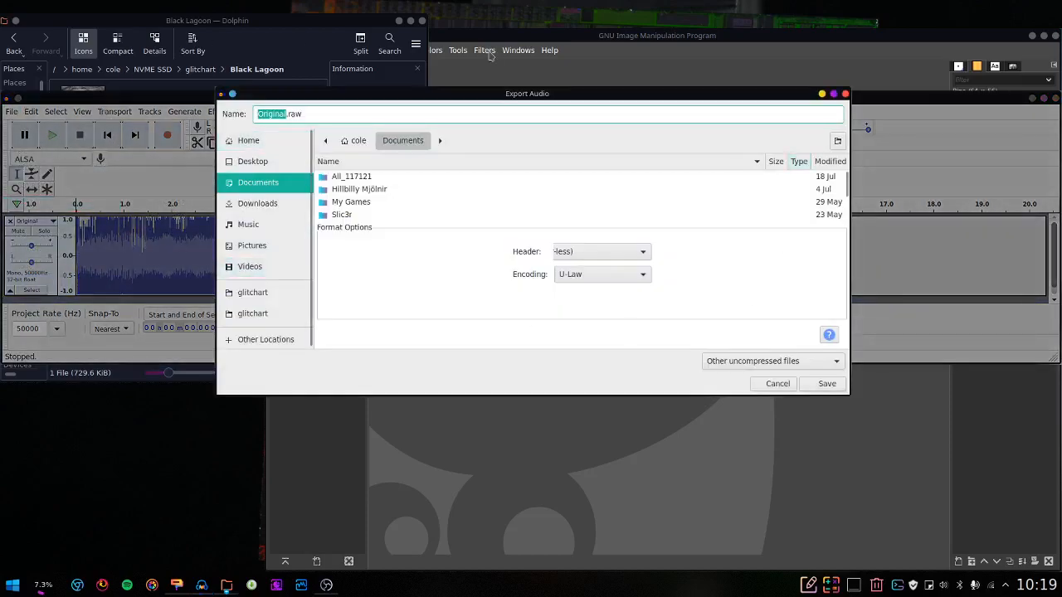
pyautogui.click(253, 292)
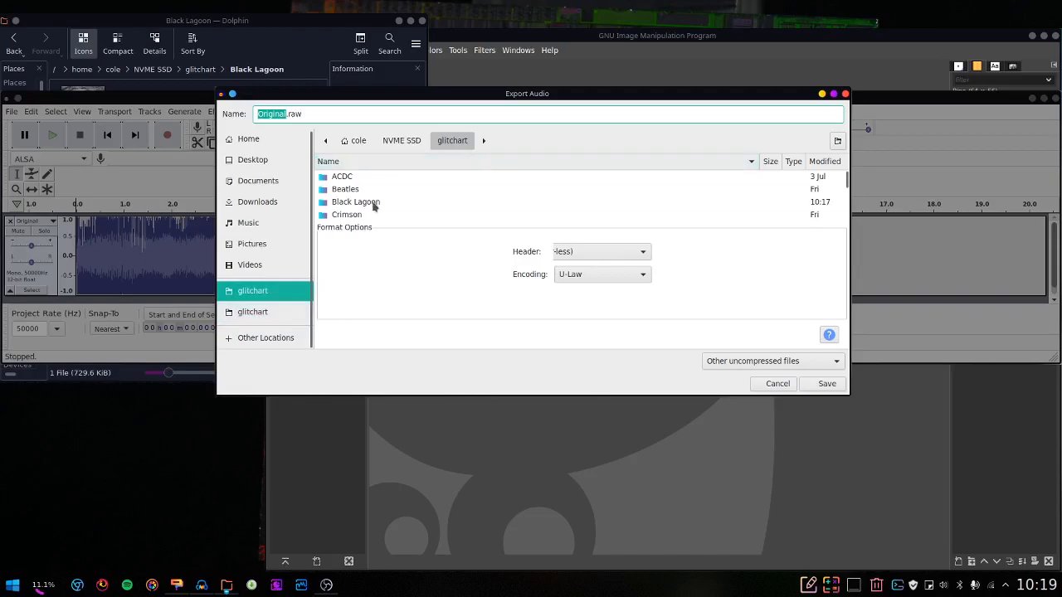
pyautogui.doubleClick(356, 202)
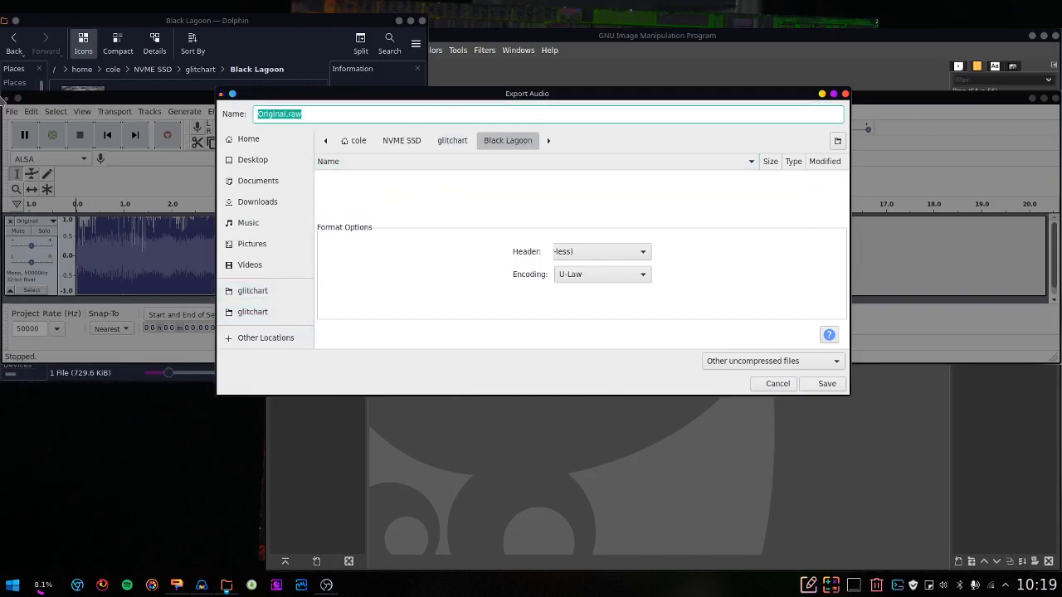
# Export the audio as Verif.bmp with a RAW (header-less) header and A-Law encoding, accepting the nonstandard extension
pyautogui.write('Verif.bmp')
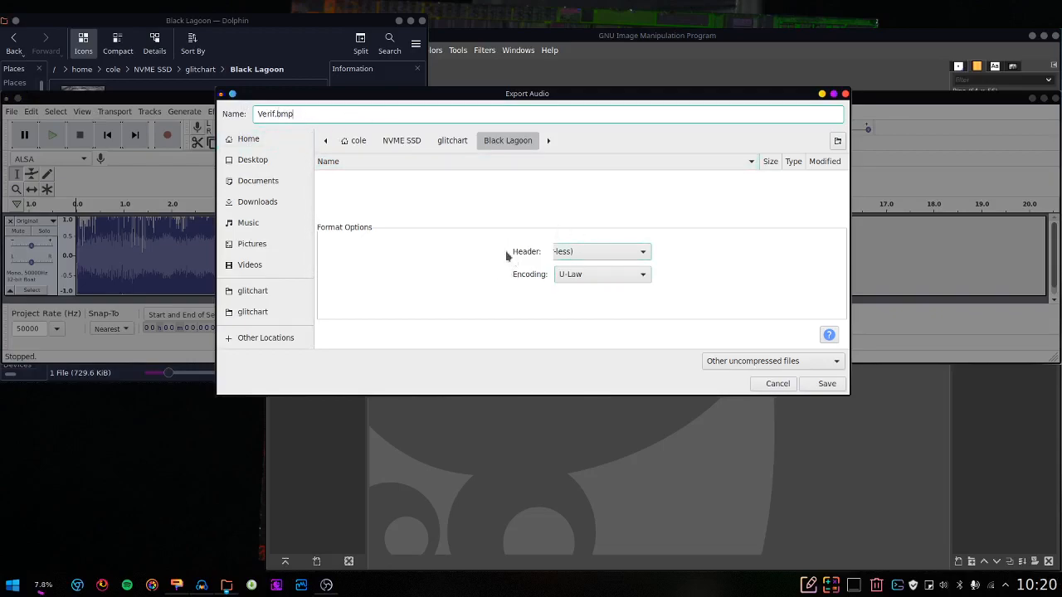
pyautogui.click(592, 256)
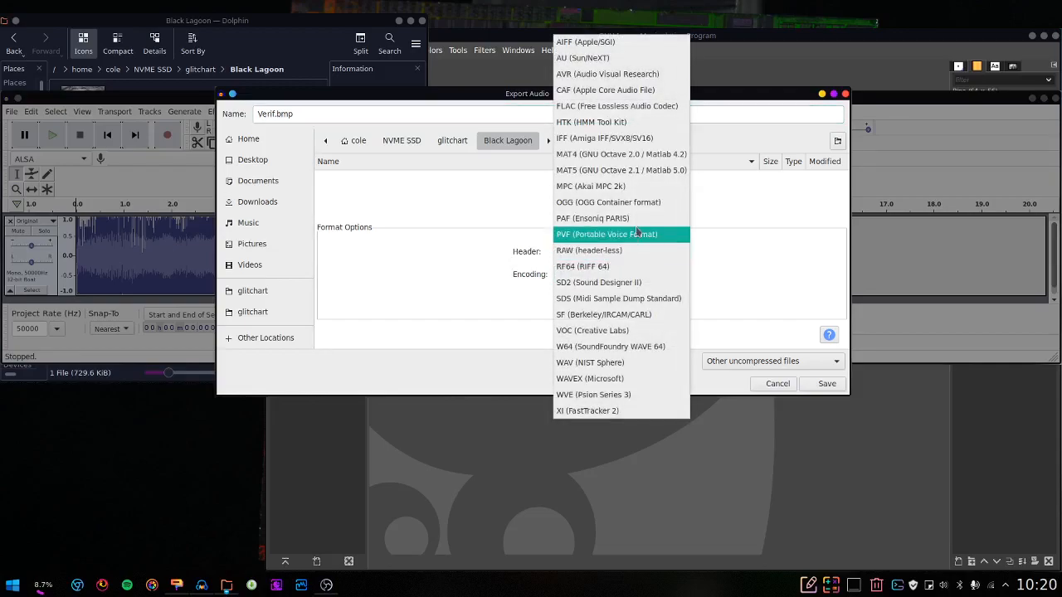
pyautogui.click(592, 249)
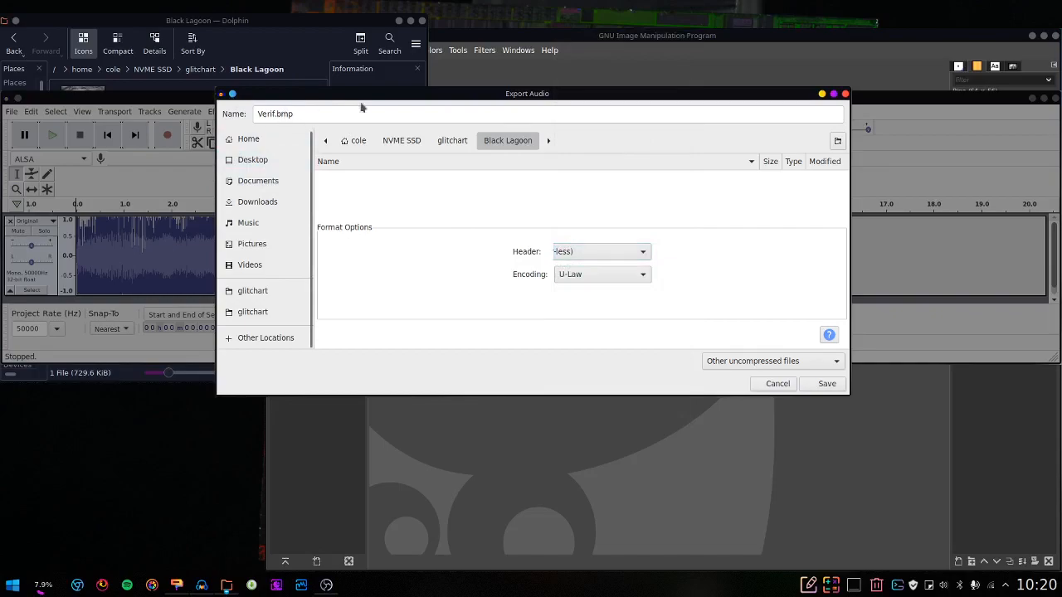
pyautogui.click(587, 275)
pyautogui.click(587, 287)
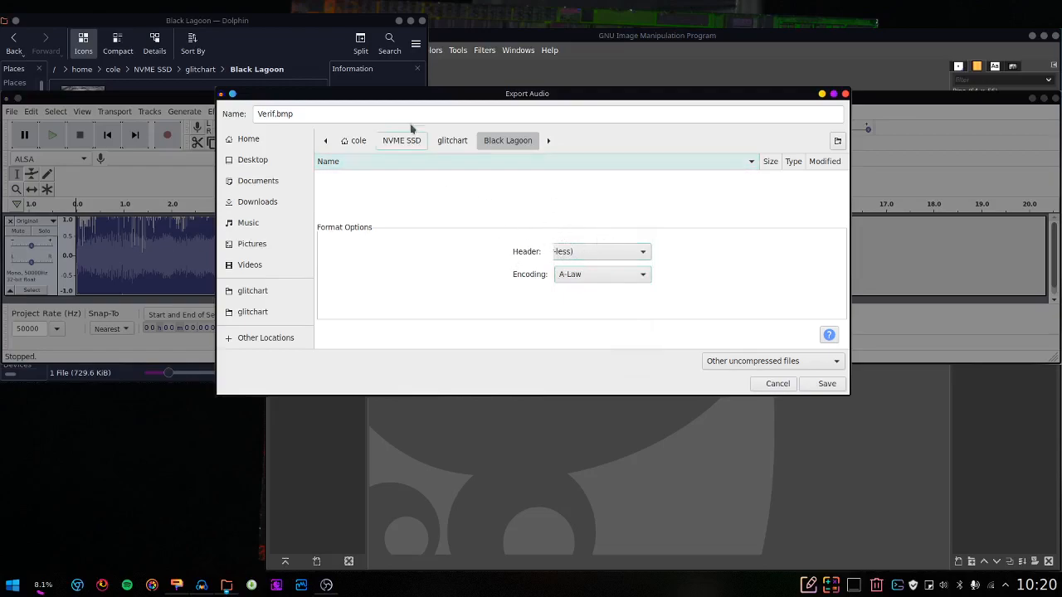
pyautogui.click(827, 384)
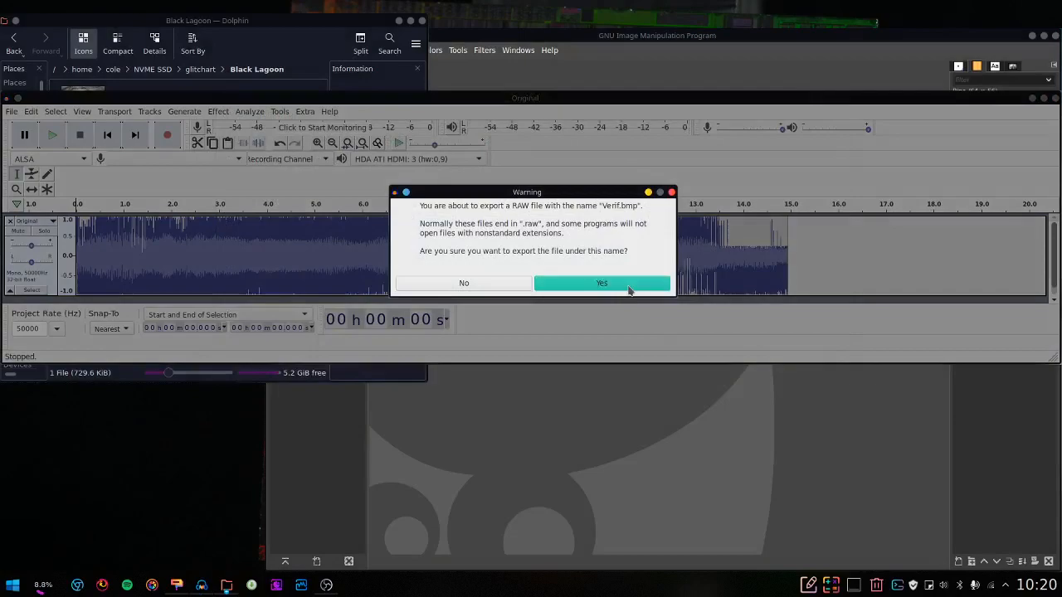
pyautogui.click(633, 285)
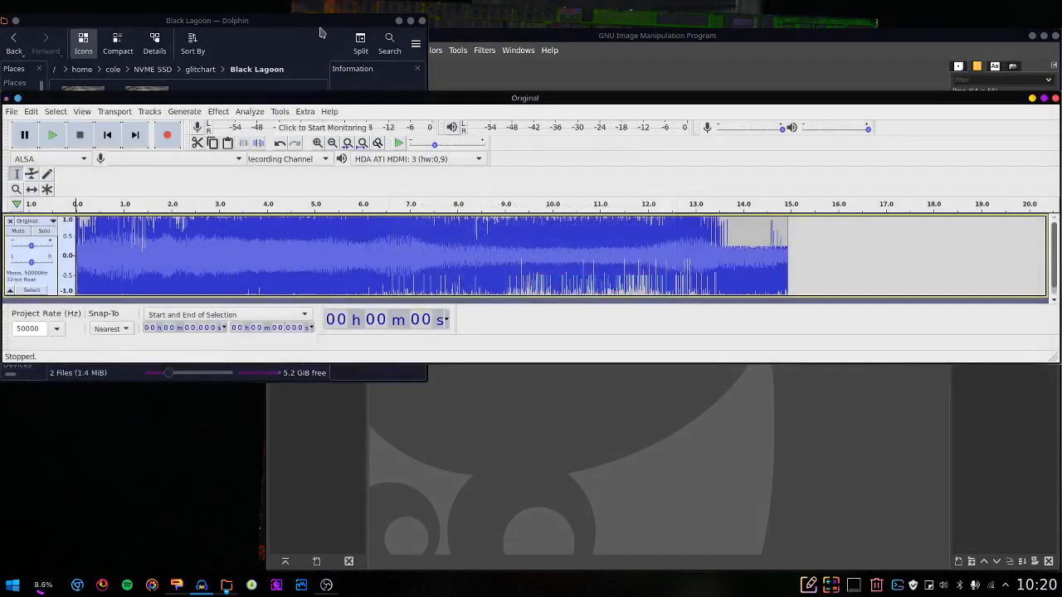
# Open Verif.bmp from the file manager in GIMP, and rearrange the file manager and Audacity windows
pyautogui.click(321, 32)
pyautogui.click(92, 100)
pyautogui.moveTo(92, 99); pyautogui.dragTo(599, 403)
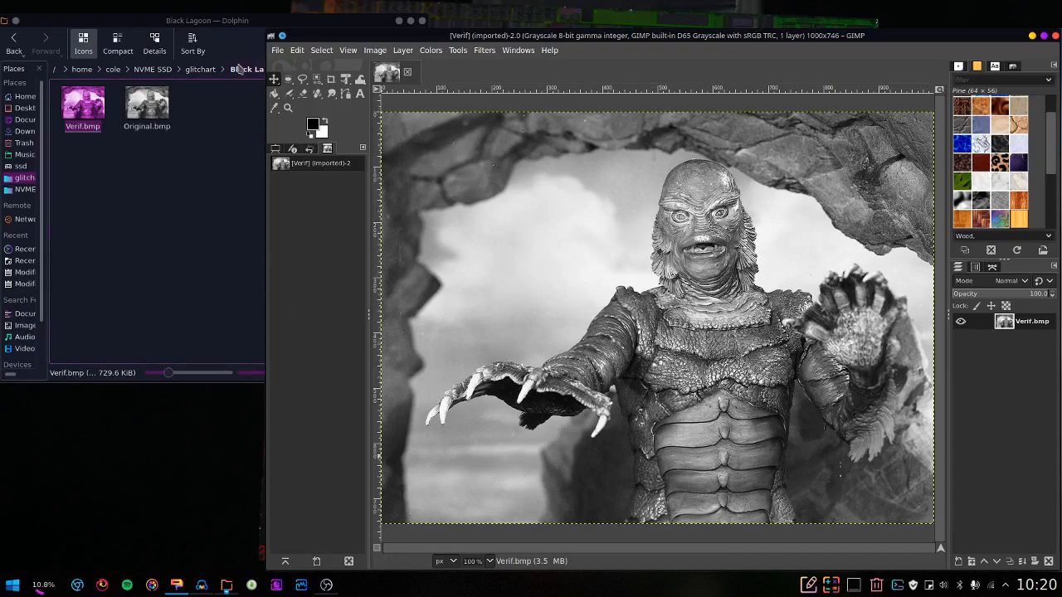
pyautogui.moveTo(246, 31); pyautogui.dragTo(257, 227)
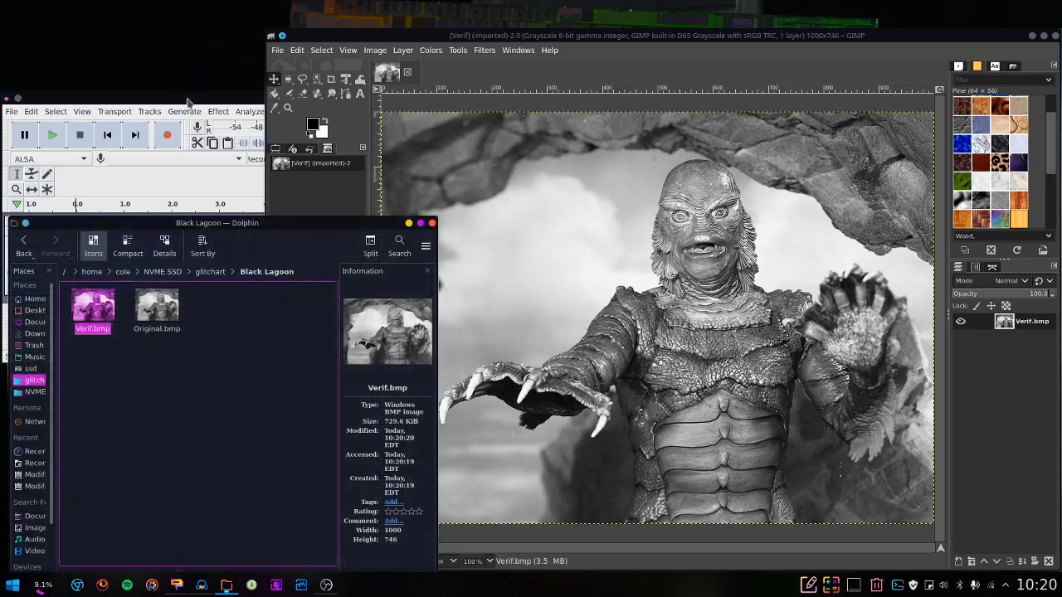
pyautogui.moveTo(187, 102)
pyautogui.mouseDown()
pyautogui.moveTo(187, 63)
pyautogui.moveTo(187, 101)
pyautogui.mouseUp()
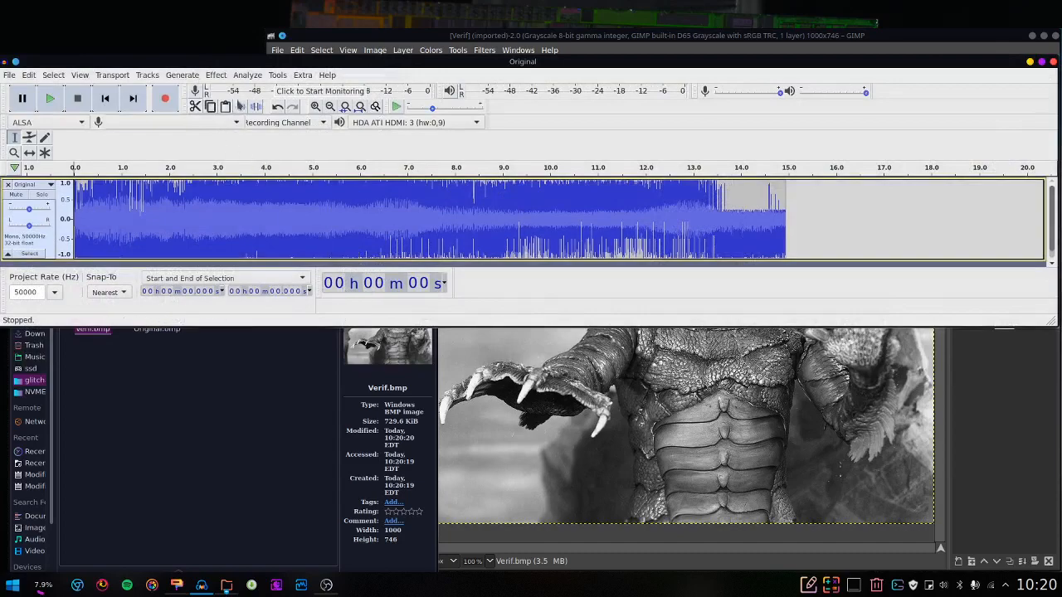
# Apply Wahwah with a 1.8 Hz LFO, 50% depth and 2.5 resonance to the audio from about 1.8 s to 4.6 s
pyautogui.moveTo(102, 190); pyautogui.dragTo(37, 207)
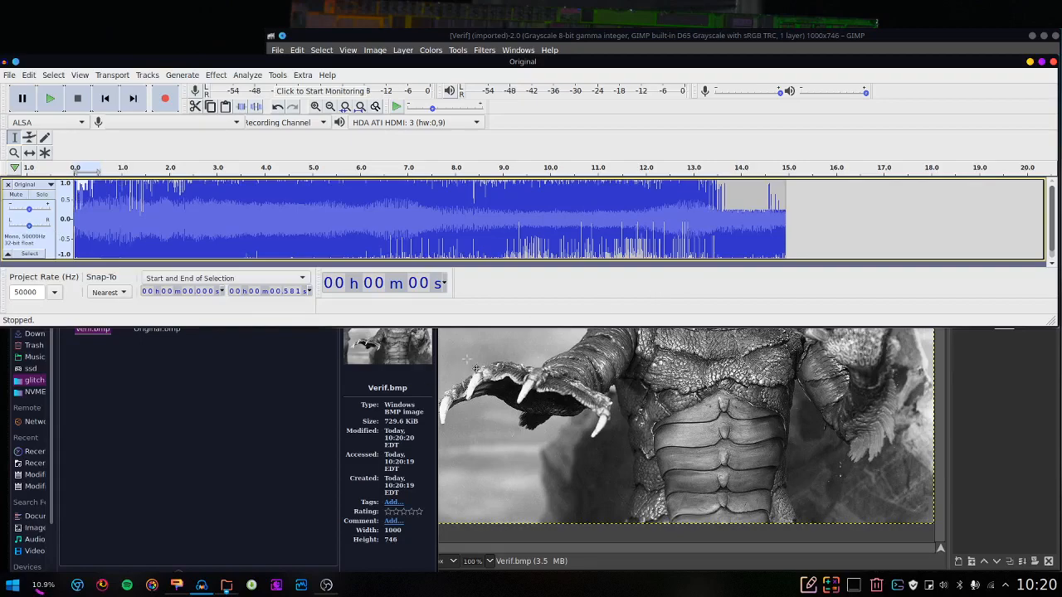
pyautogui.moveTo(163, 226); pyautogui.dragTo(297, 223)
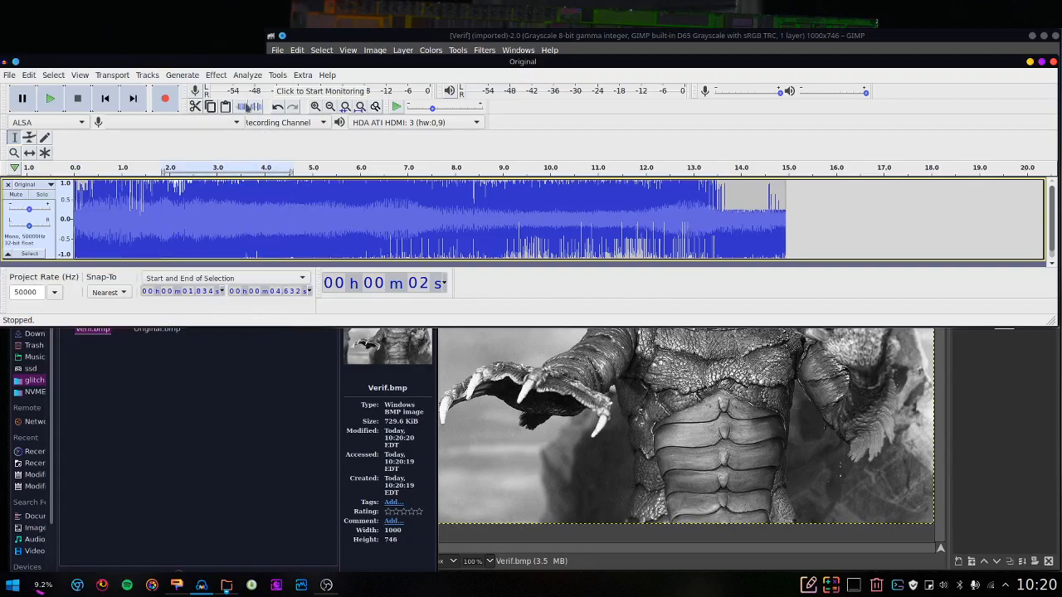
pyautogui.click(234, 75)
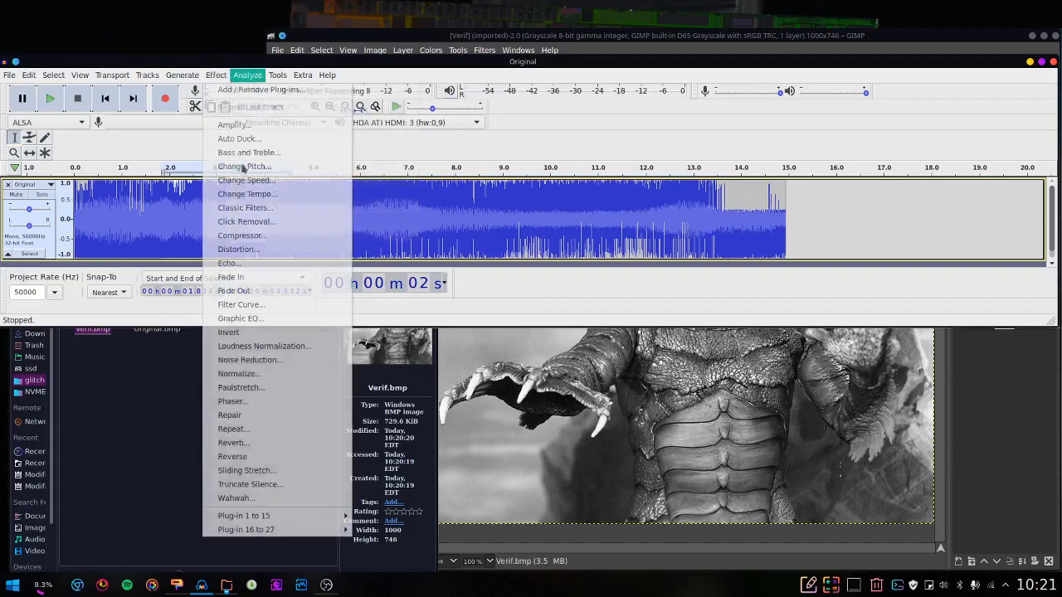
pyautogui.click(216, 76)
pyautogui.click(181, 76)
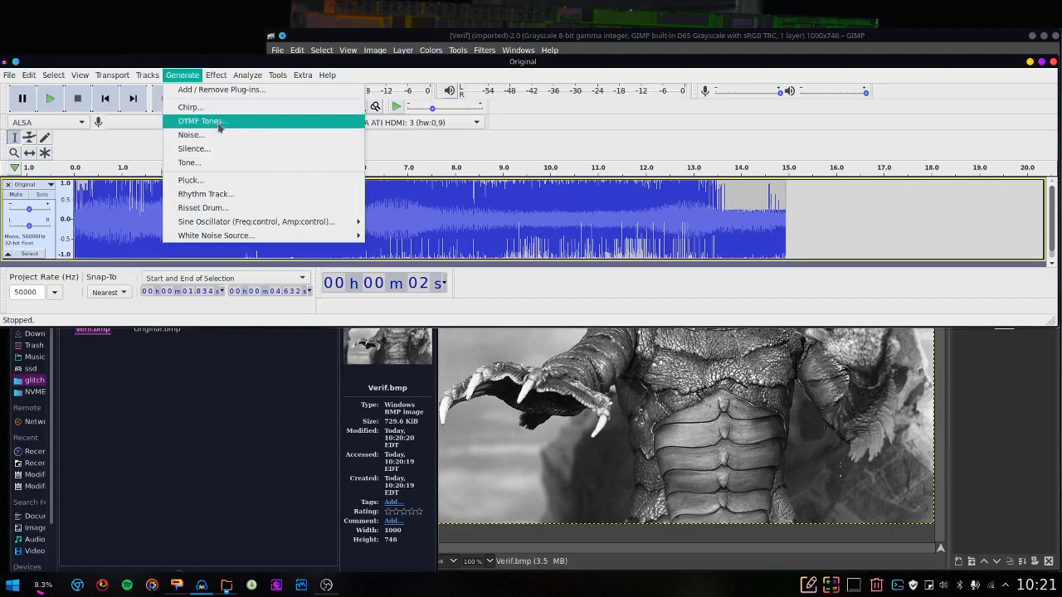
pyautogui.click(218, 75)
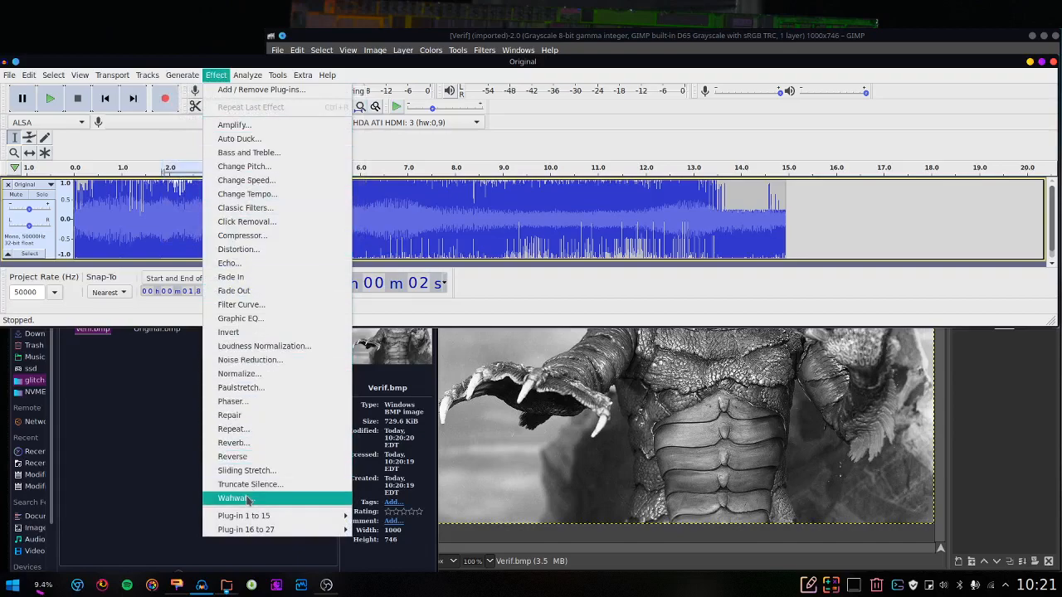
pyautogui.click(248, 499)
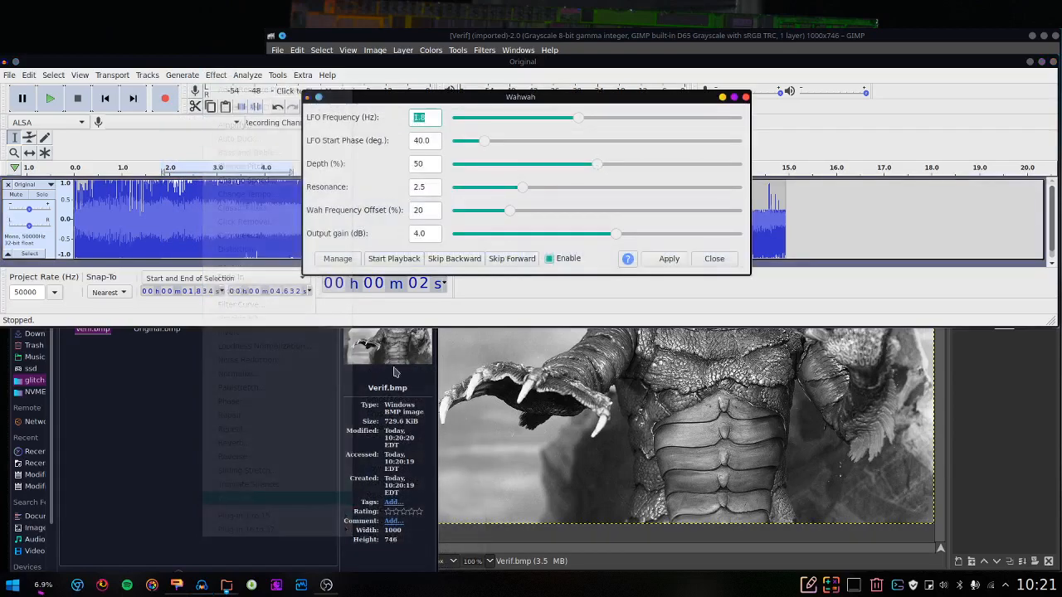
pyautogui.click(338, 259)
pyautogui.click(427, 274)
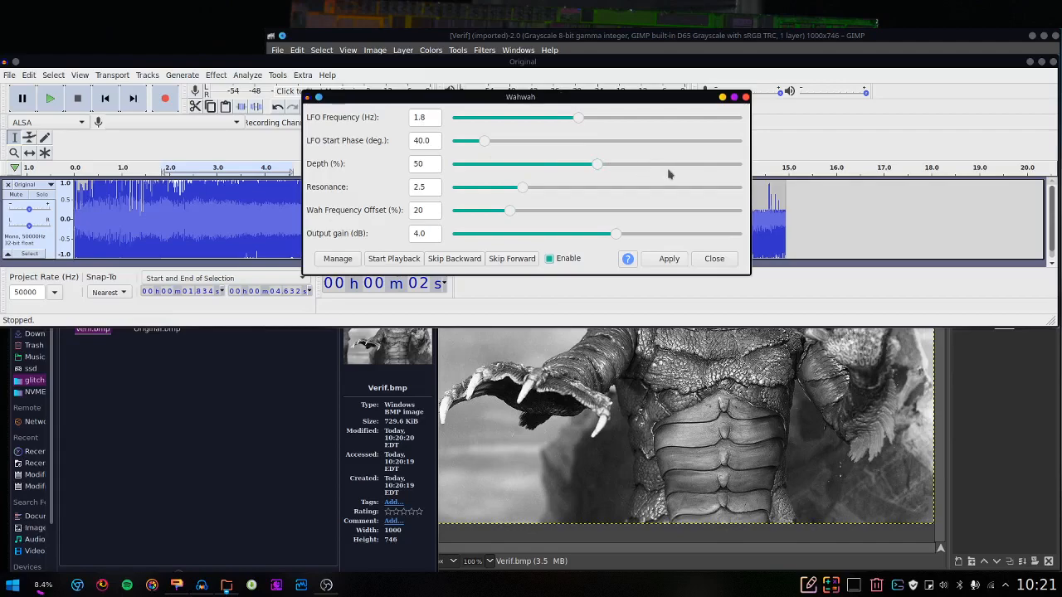
pyautogui.click(664, 261)
pyautogui.click(724, 262)
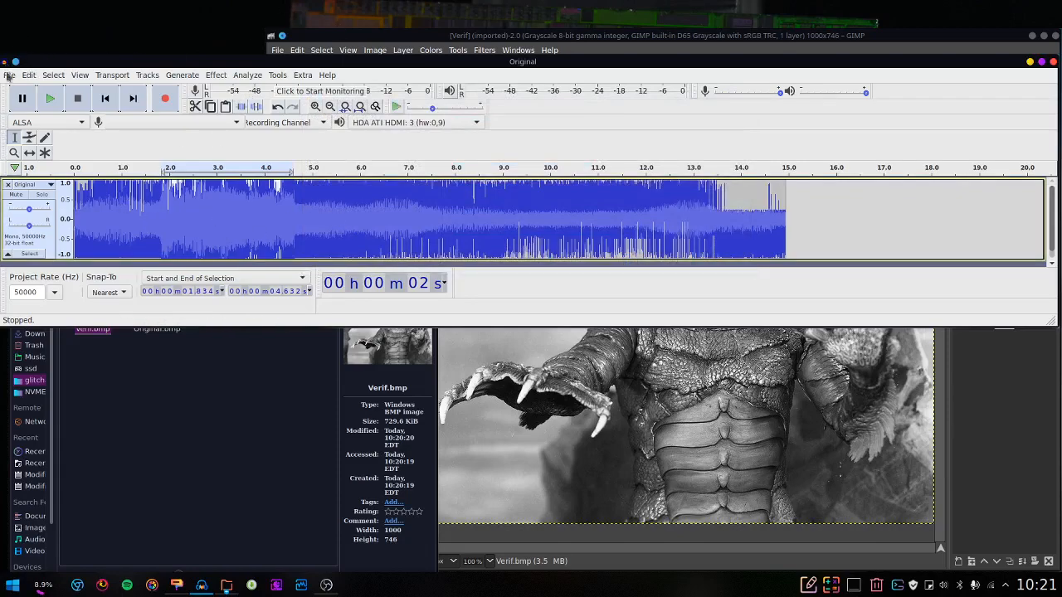
# Export the edited audio as Test1.bmp in the Black Lagoon folder with RAW header and A-Law encoding, accepting the nonstandard extension
pyautogui.click(9, 74)
pyautogui.moveTo(91, 165)
pyautogui.click(180, 208)
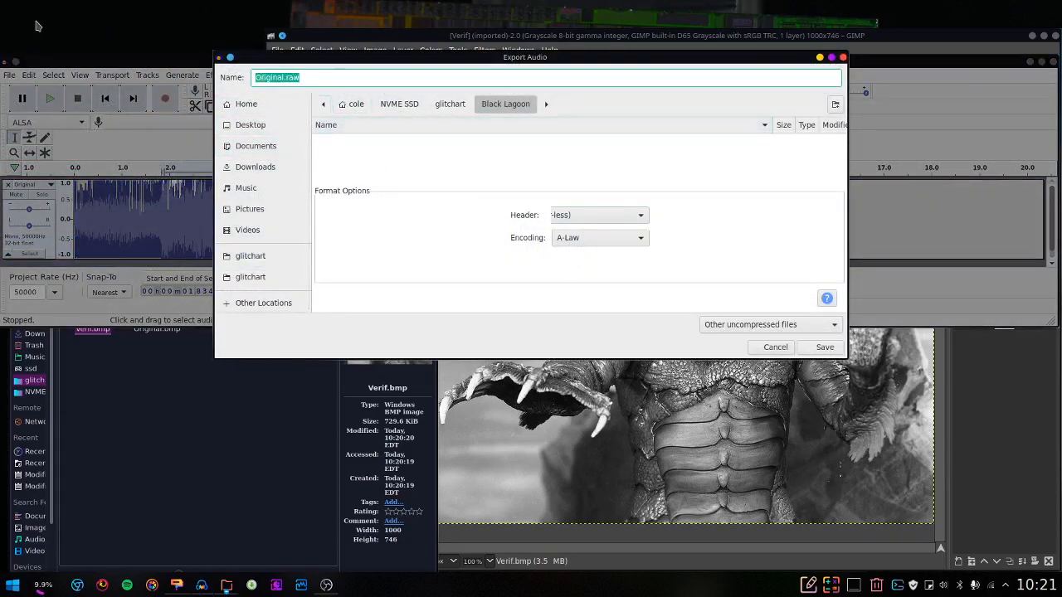
pyautogui.write('Test1.bmp')
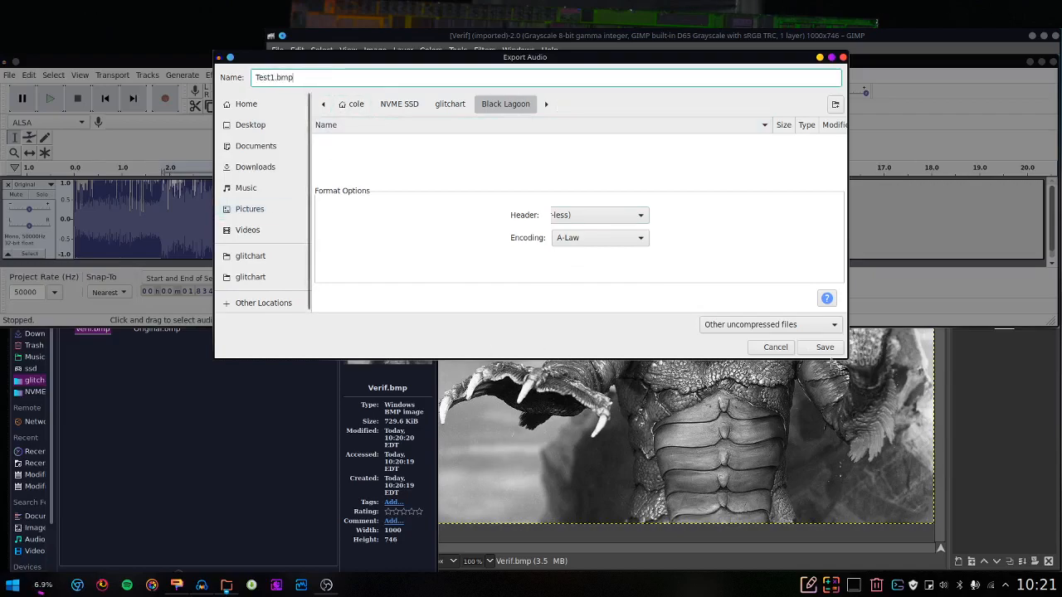
pyautogui.click(821, 347)
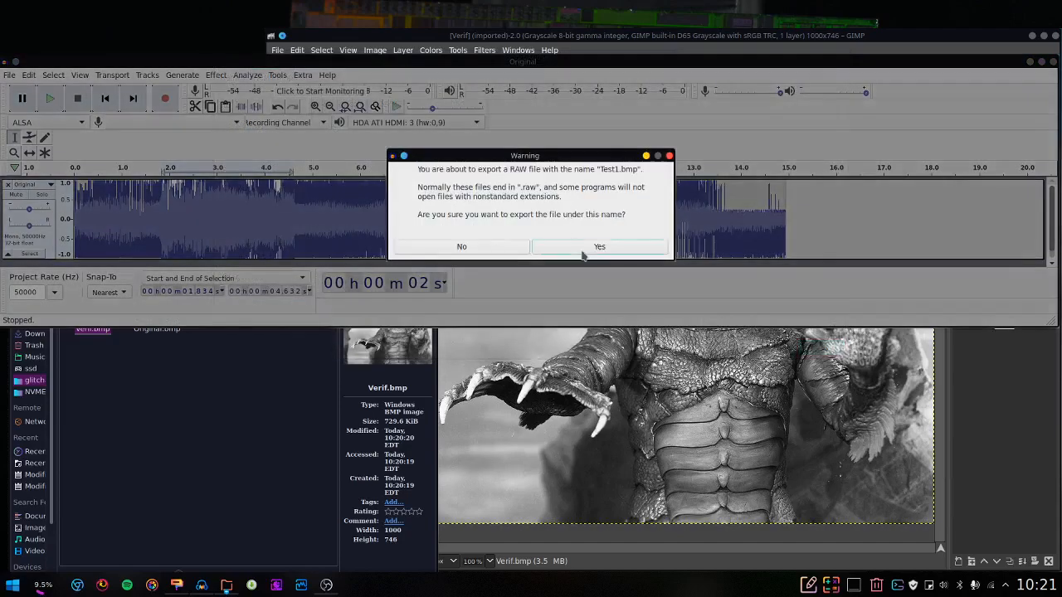
pyautogui.click(583, 252)
# Close the Verif image in GIMP and open Test1.bmp there from the file manager
pyautogui.click(139, 331)
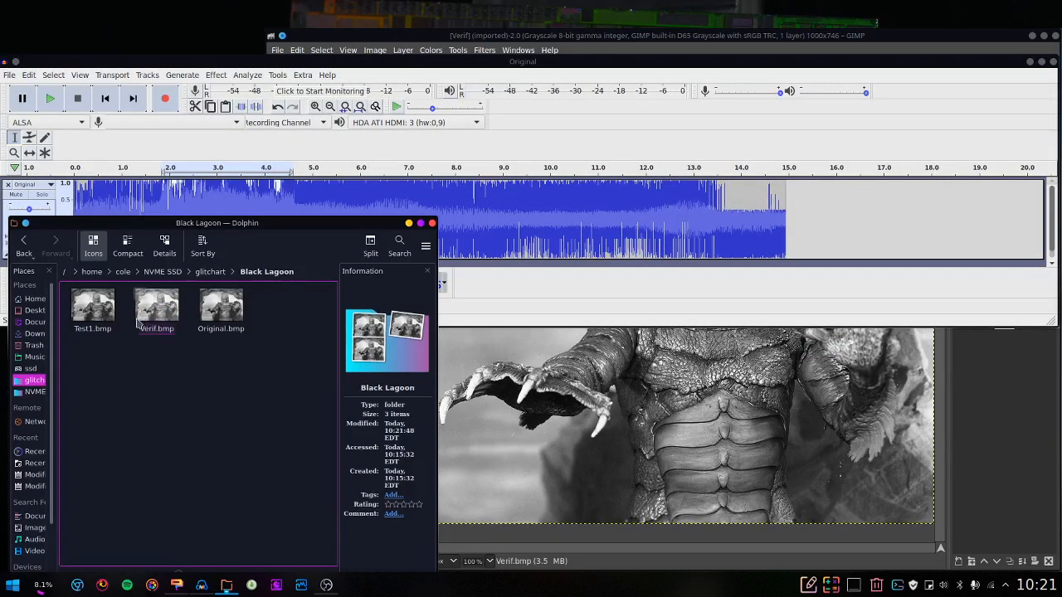
pyautogui.click(958, 453)
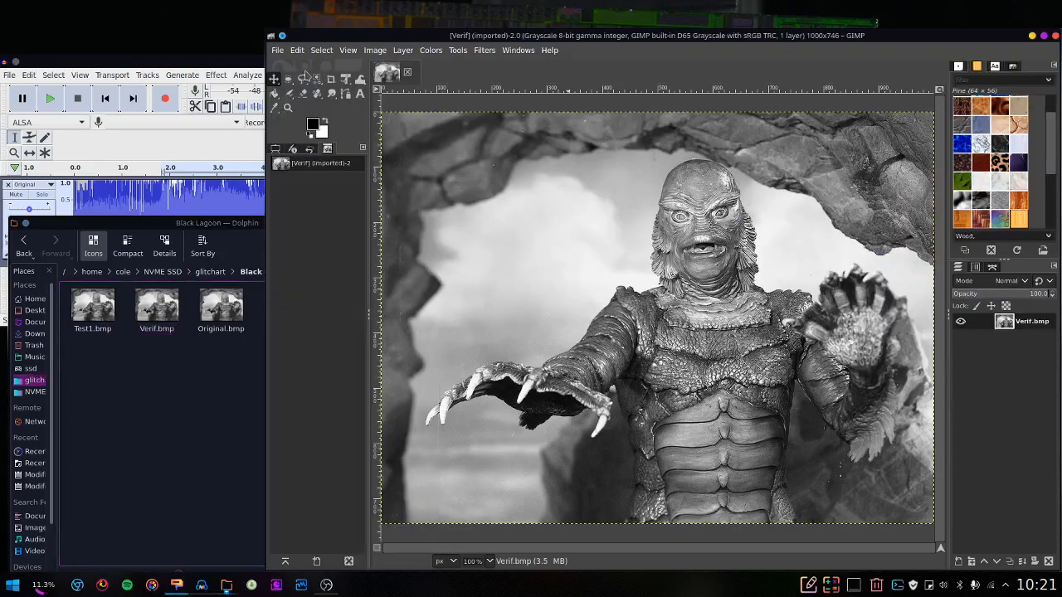
pyautogui.click(409, 73)
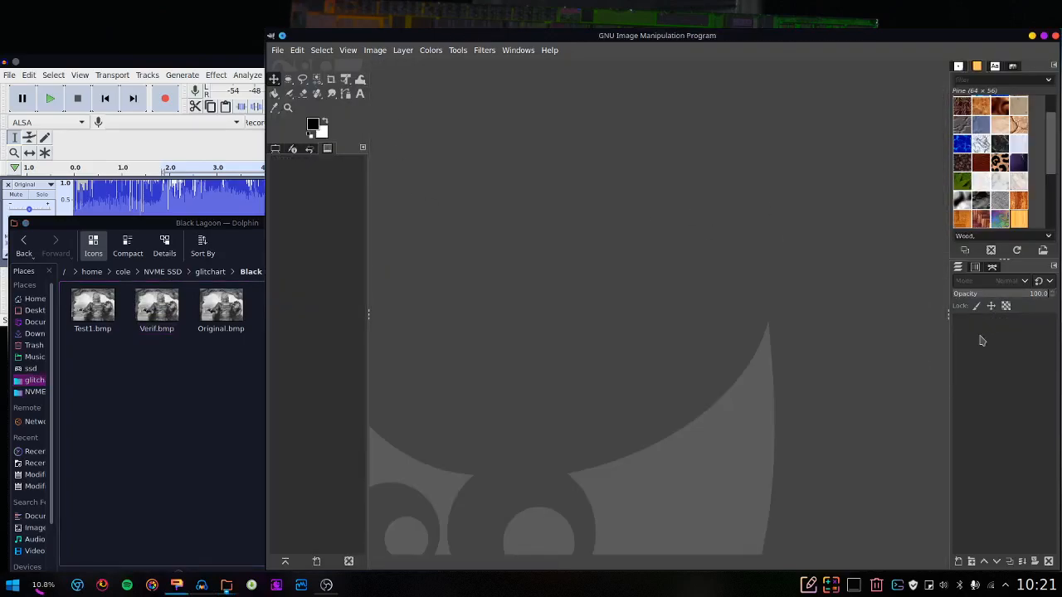
pyautogui.moveTo(92, 307); pyautogui.dragTo(554, 320)
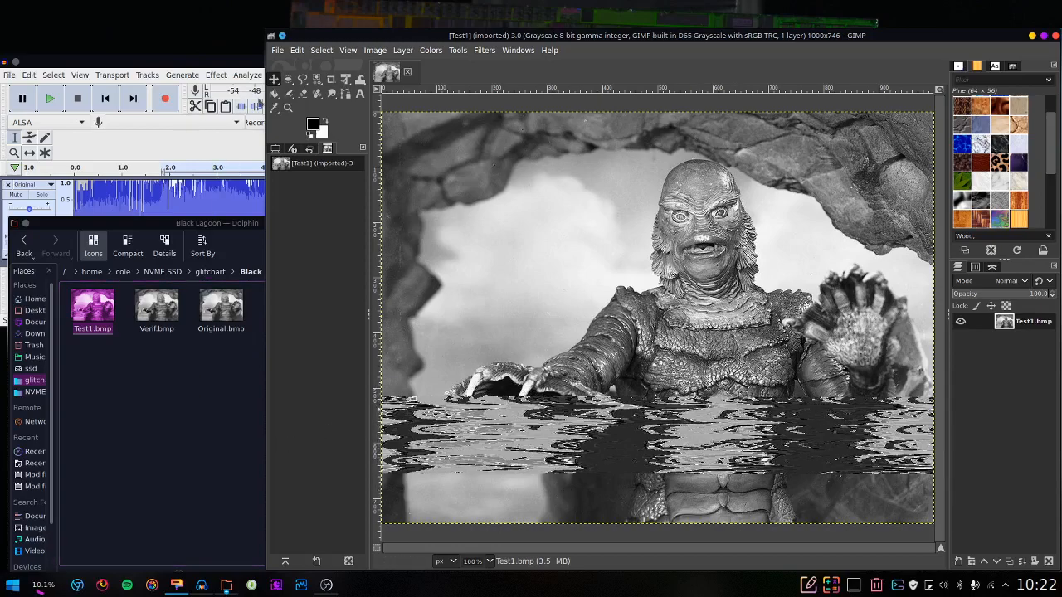
# Switch to Audacity and apply Echo with a 0.6 s delay and 0.6 decay factor to the audio from about 12.96 s to 13.34 s
pyautogui.click(179, 61)
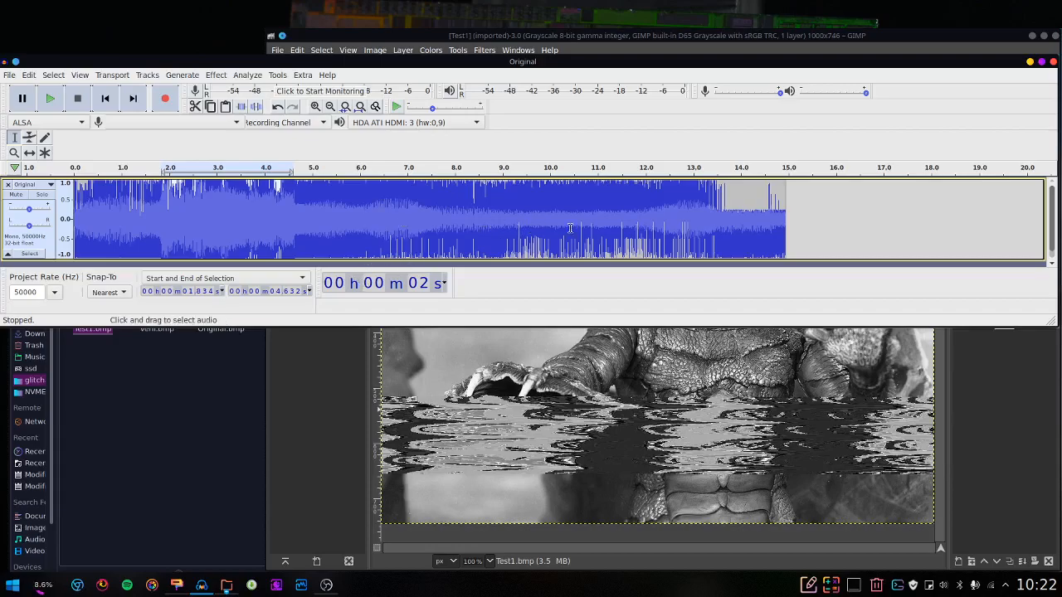
pyautogui.moveTo(737, 62)
pyautogui.mouseDown()
pyautogui.moveTo(750, 398)
pyautogui.moveTo(756, 61)
pyautogui.mouseUp()
pyautogui.click(671, 216)
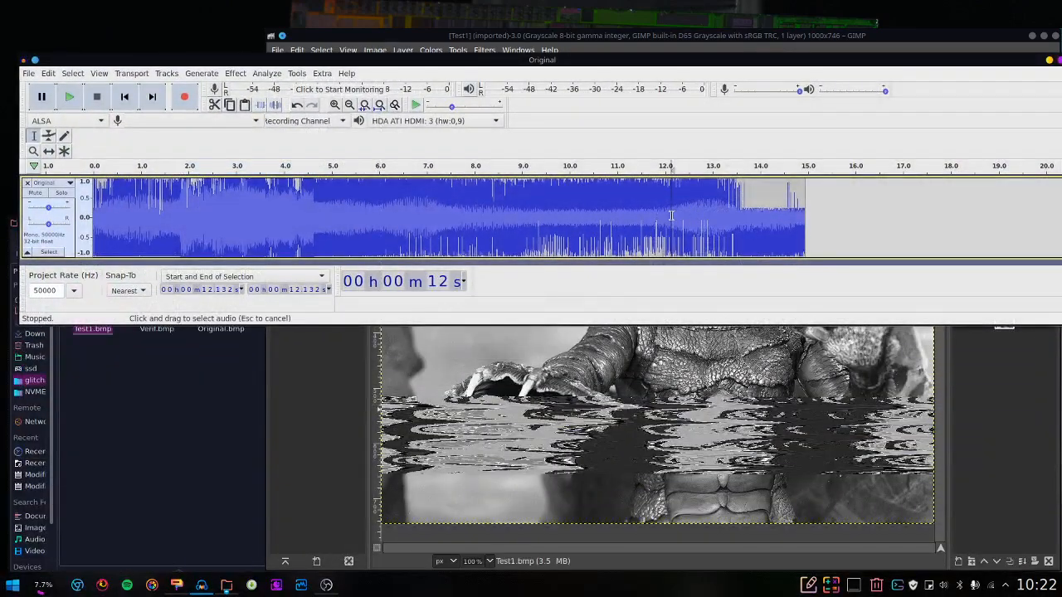
pyautogui.moveTo(728, 205); pyautogui.dragTo(711, 204)
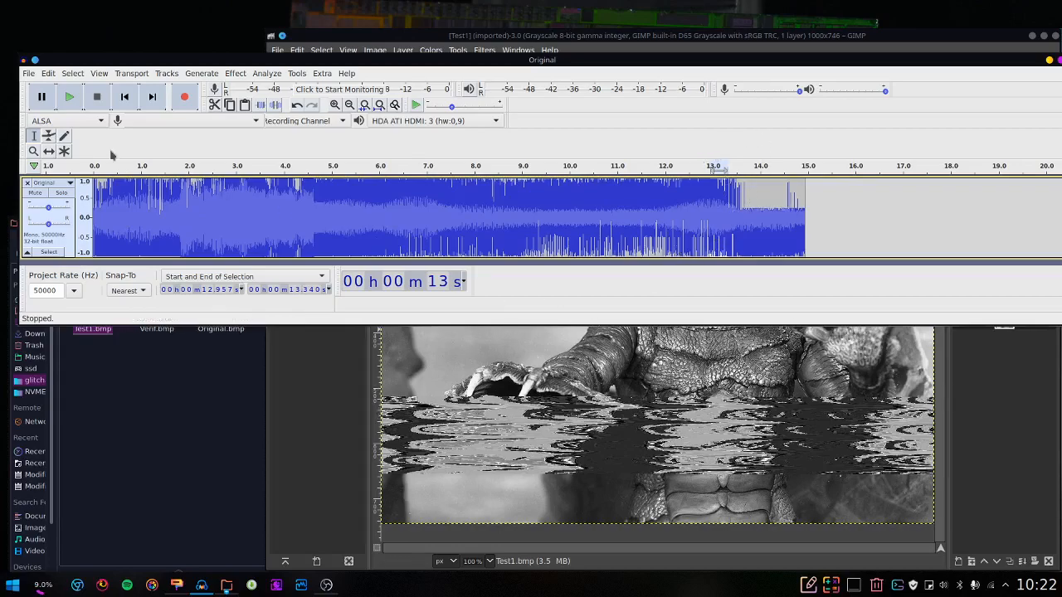
pyautogui.click(236, 73)
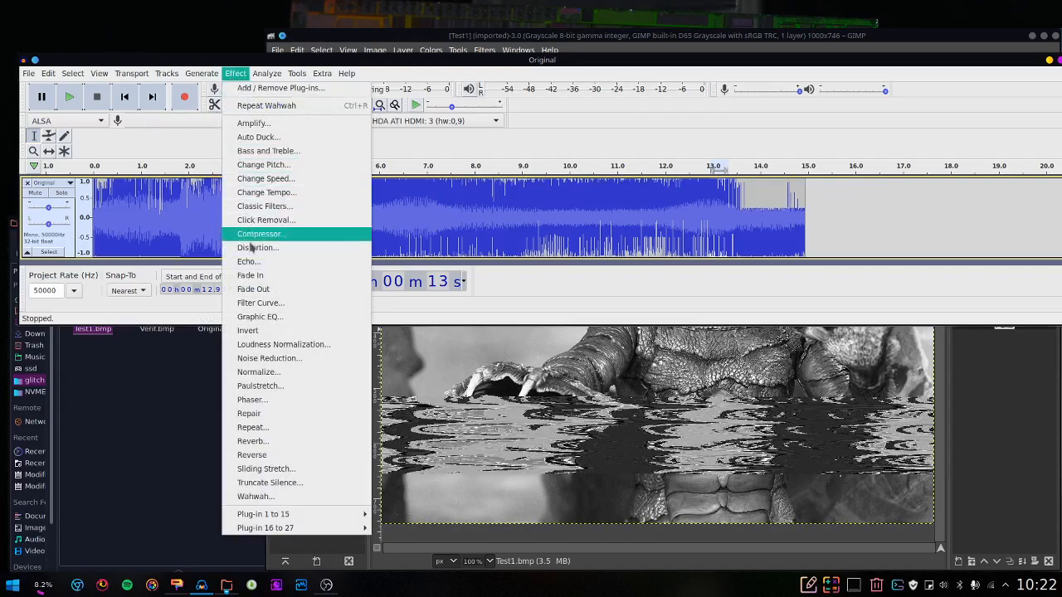
pyautogui.click(319, 264)
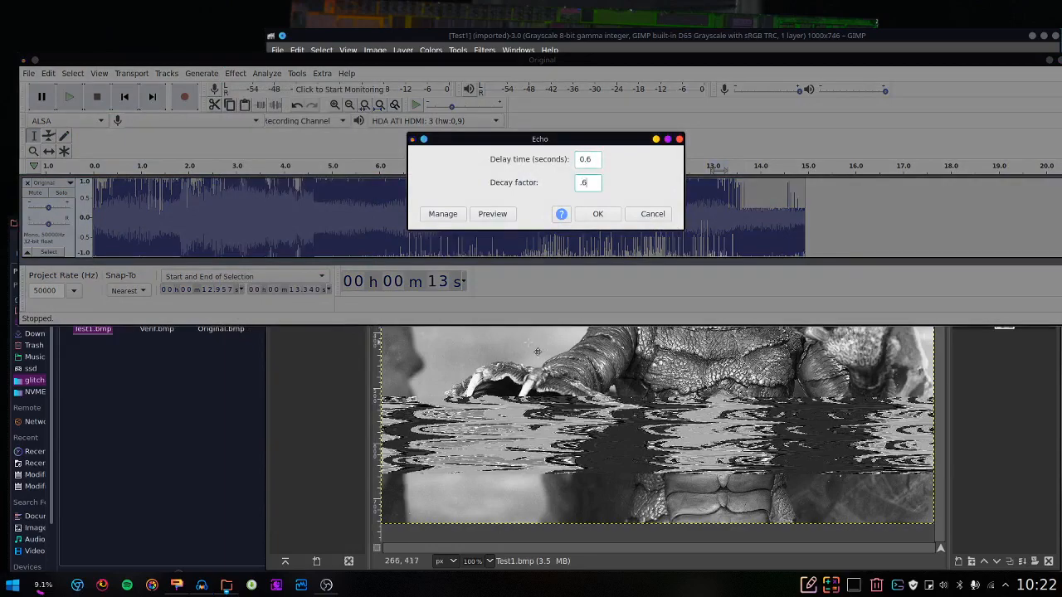
pyautogui.write('0')
pyautogui.click(599, 214)
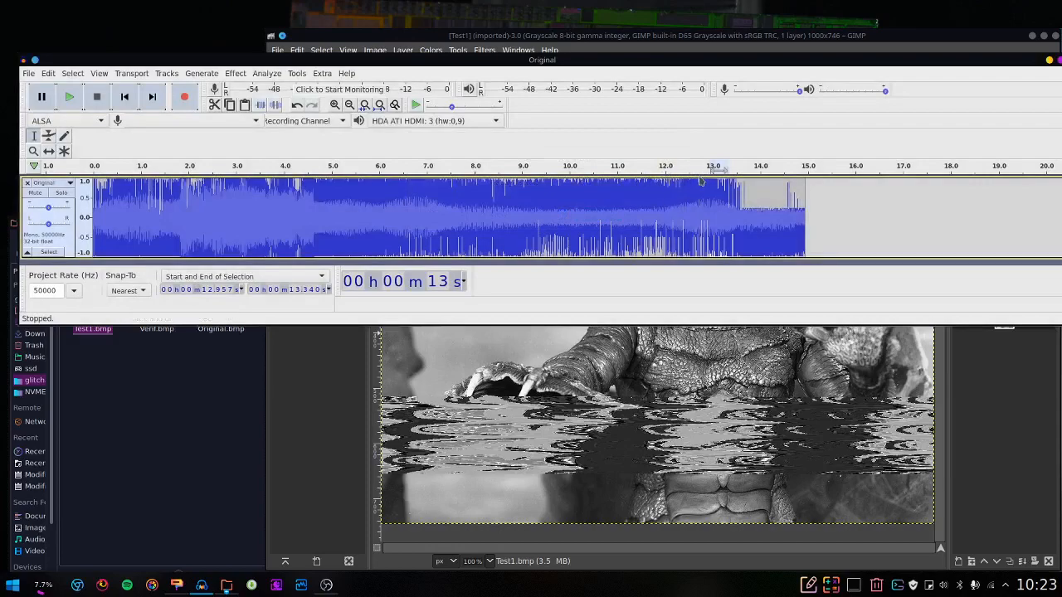
# Repeat the last Echo effect on the audio from about 11.71 s to 13.47 s
pyautogui.moveTo(734, 193); pyautogui.dragTo(651, 193)
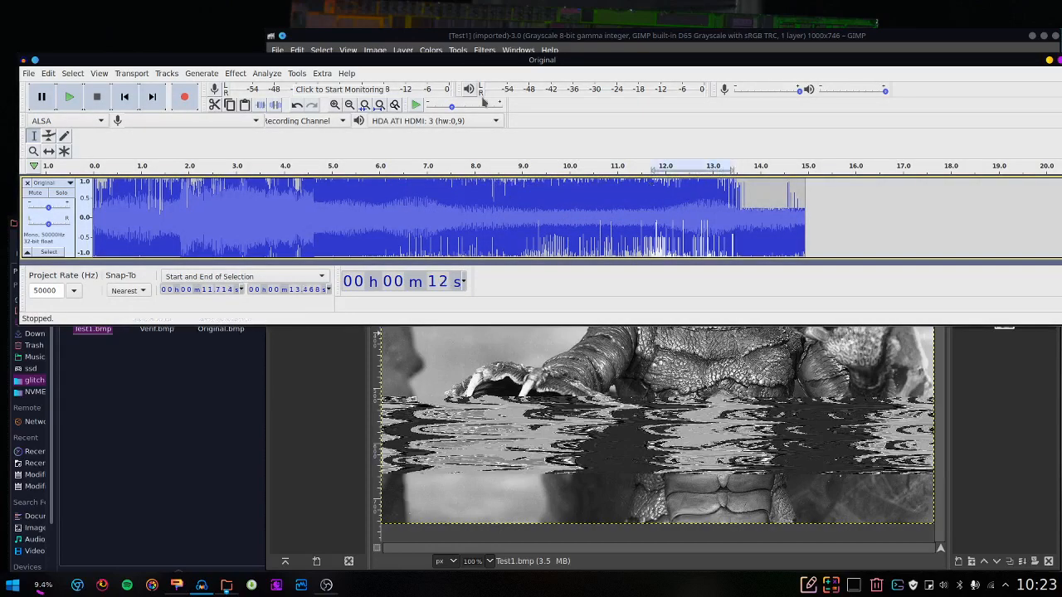
pyautogui.click(240, 73)
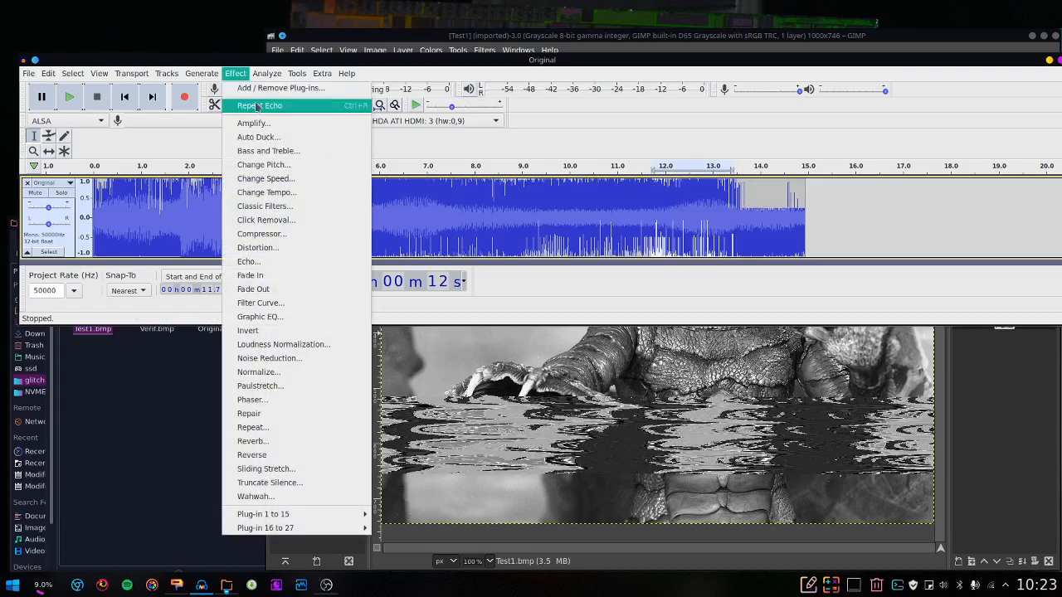
pyautogui.click(257, 107)
# Export the edited audio as test2.bmp in the Black Lagoon folder with RAW header and A-Law encoding, accepting the nonstandard extension
pyautogui.click(28, 73)
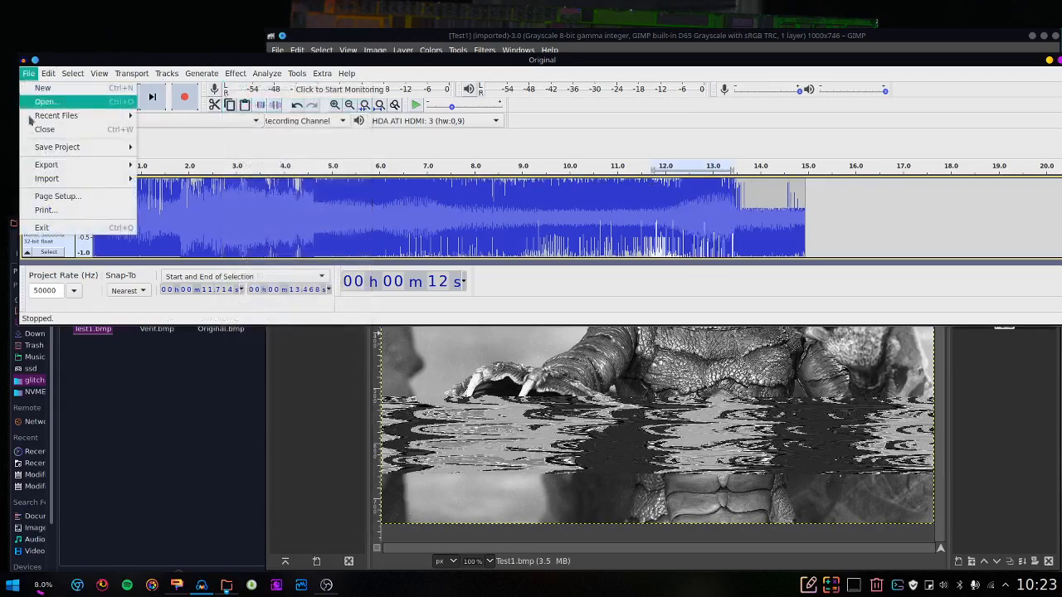
pyautogui.moveTo(58, 164)
pyautogui.click(214, 208)
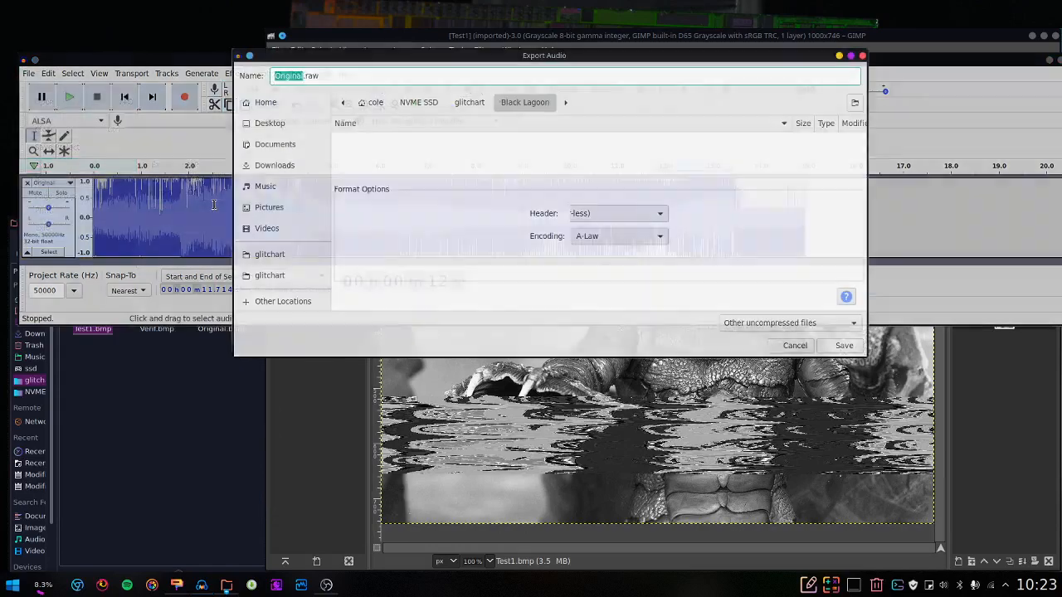
pyautogui.write('test2.bmp')
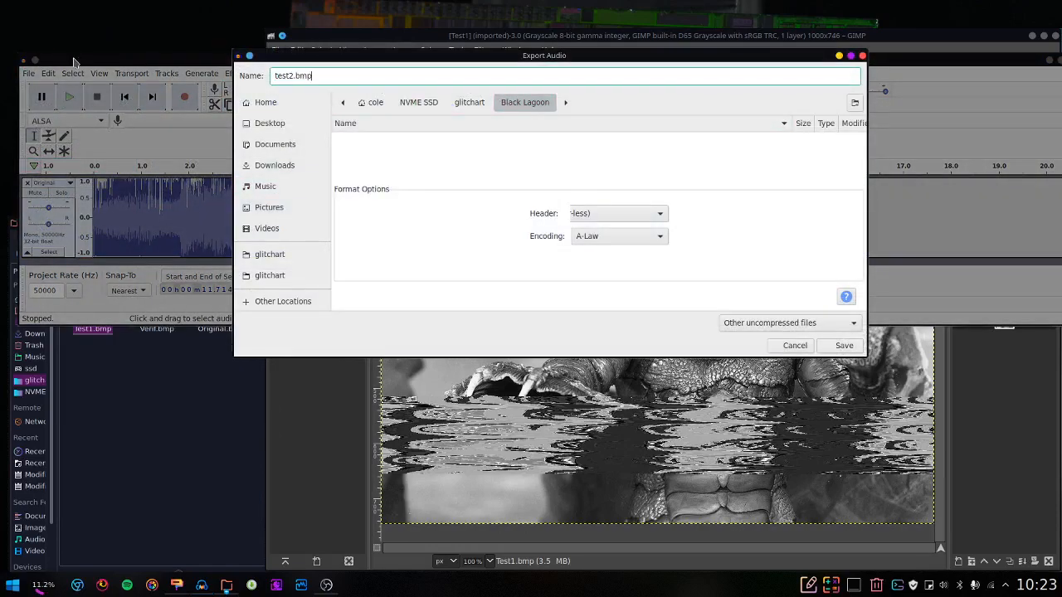
pyautogui.press('Return')
pyautogui.press('Return')
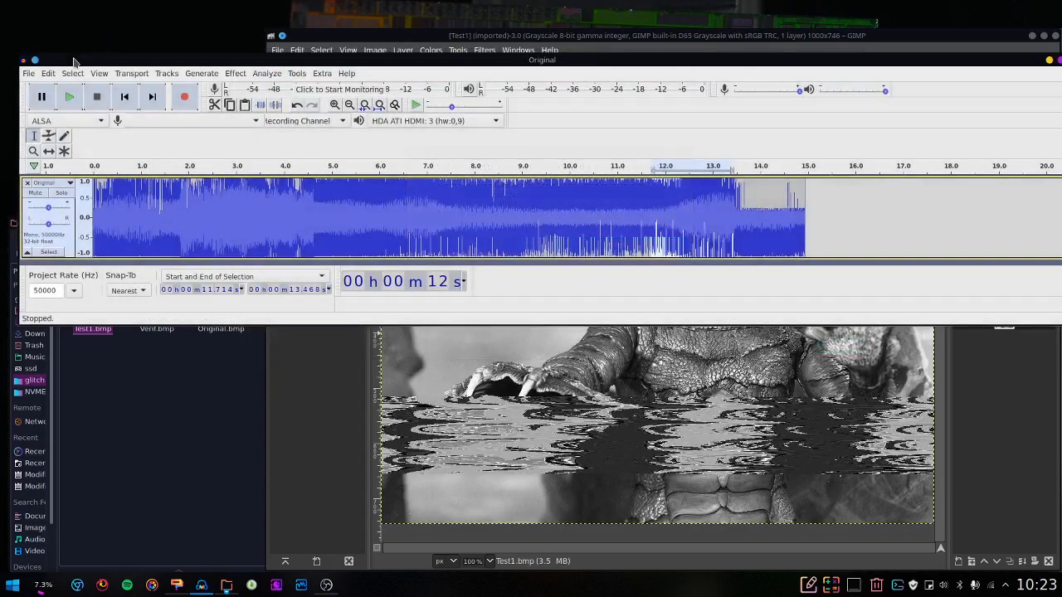
# Bring test2.bmp from the file manager into the open GIMP image as a new layer
pyautogui.click(150, 432)
pyautogui.click(112, 326)
pyautogui.moveTo(113, 327); pyautogui.dragTo(650, 439)
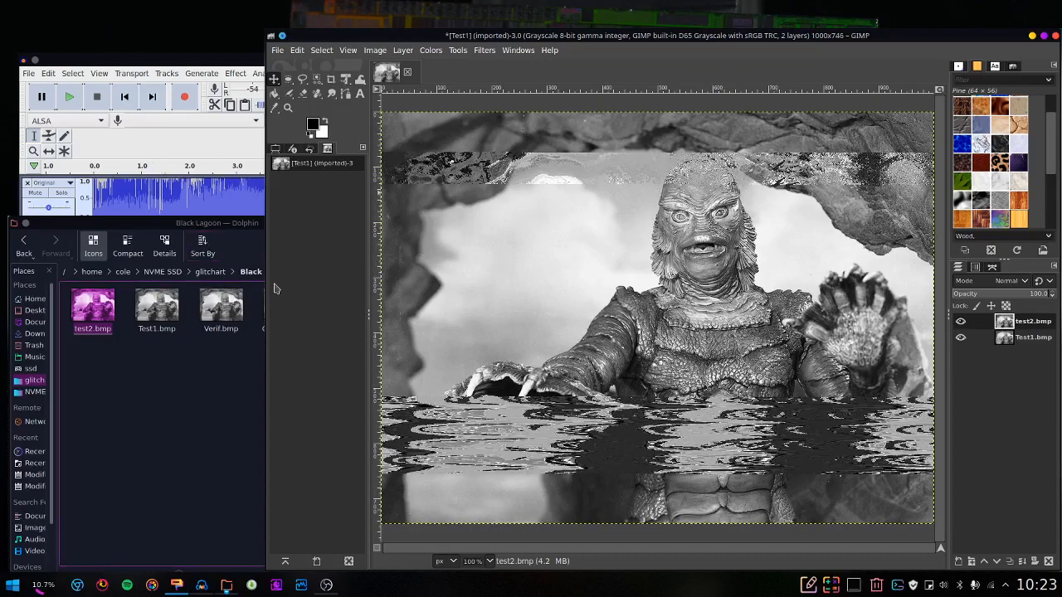
# Switch to Audacity and apply Repeat with 2 added repeats to the audio from about 10.2 s to 11.5 s
pyautogui.doubleClick(159, 63)
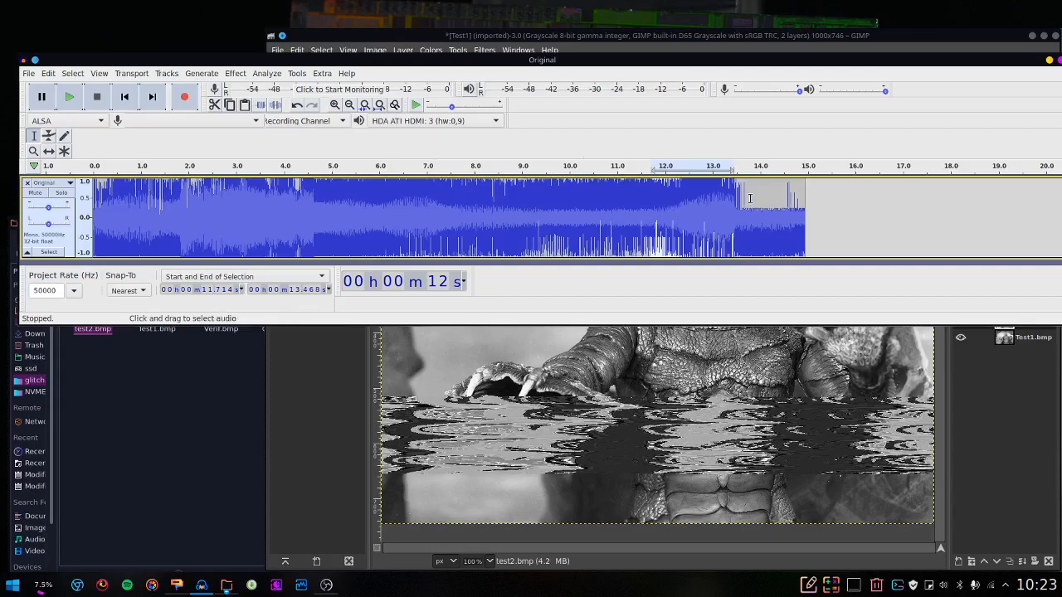
pyautogui.moveTo(633, 75); pyautogui.dragTo(621, 52)
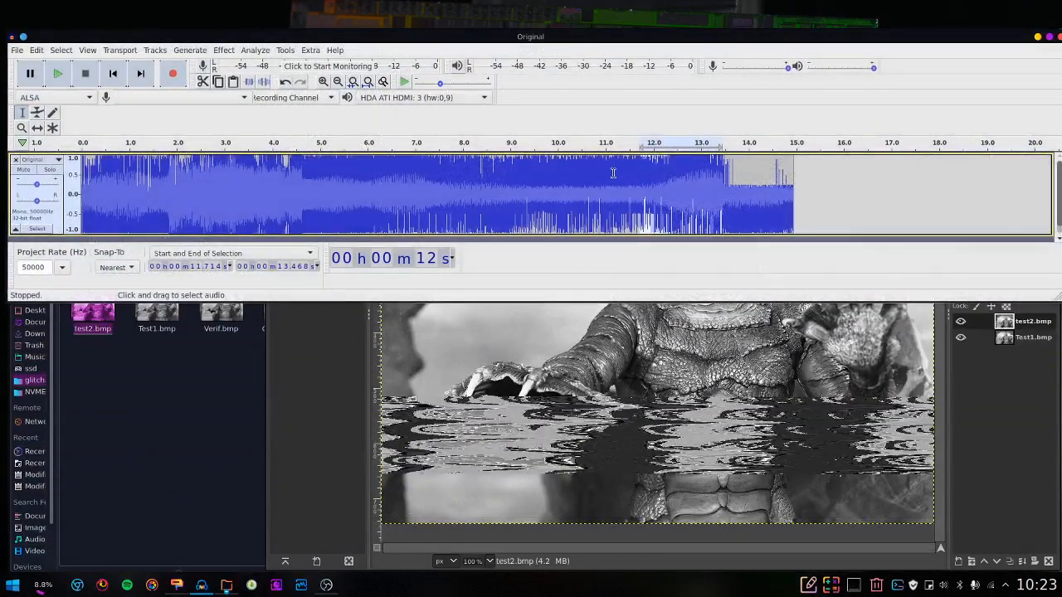
pyautogui.moveTo(630, 187); pyautogui.dragTo(568, 190)
pyautogui.click(224, 50)
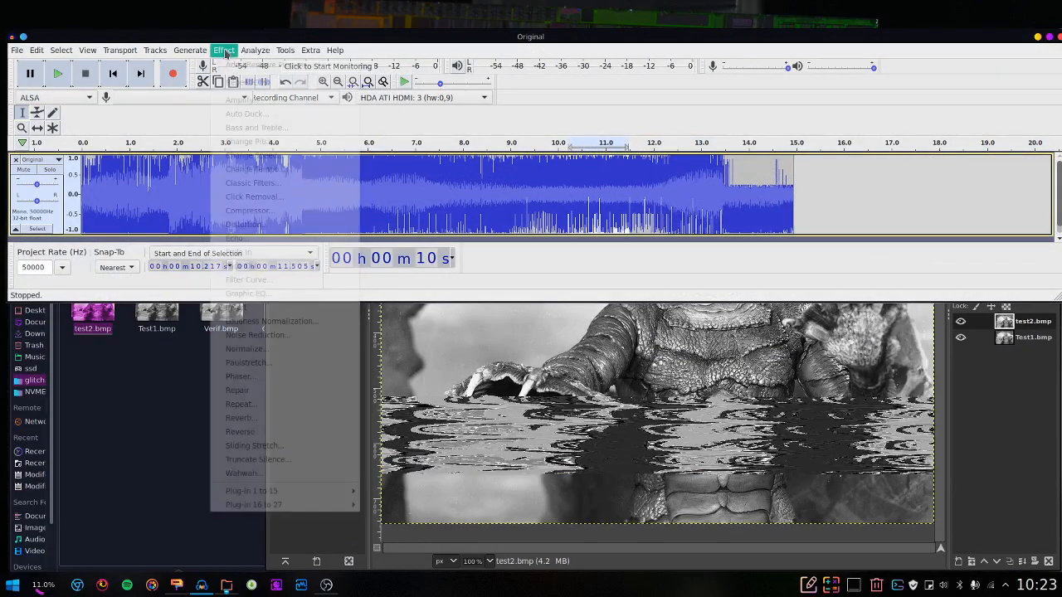
pyautogui.click(333, 410)
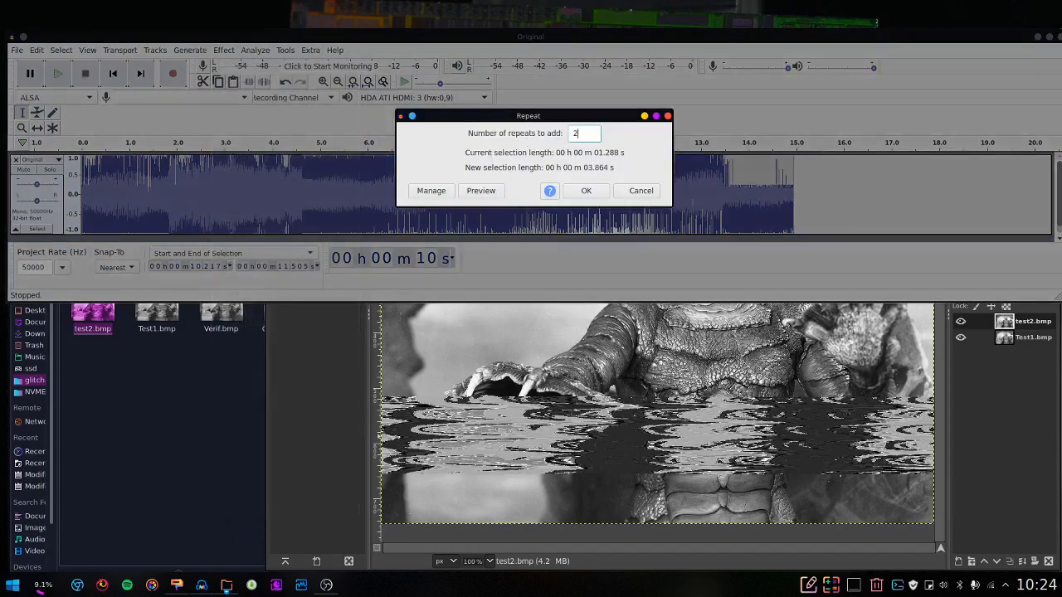
pyautogui.click(585, 191)
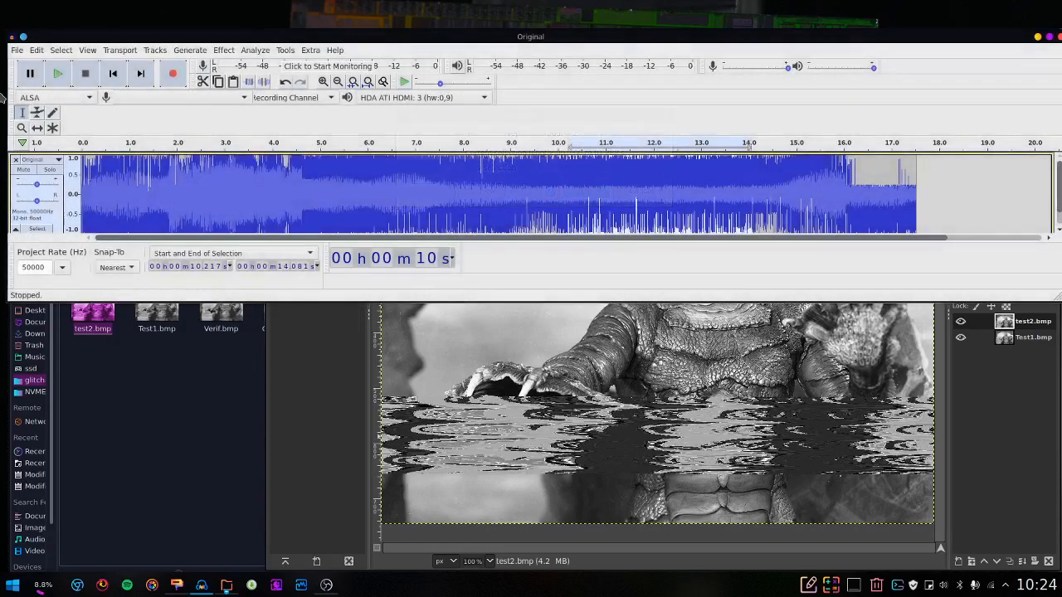
# Export the repeated audio as test3.bmp in the Black Lagoon folder with RAW header and A-Law encoding, accepting the nonstandard extension
pyautogui.click(17, 50)
pyautogui.moveTo(50, 141)
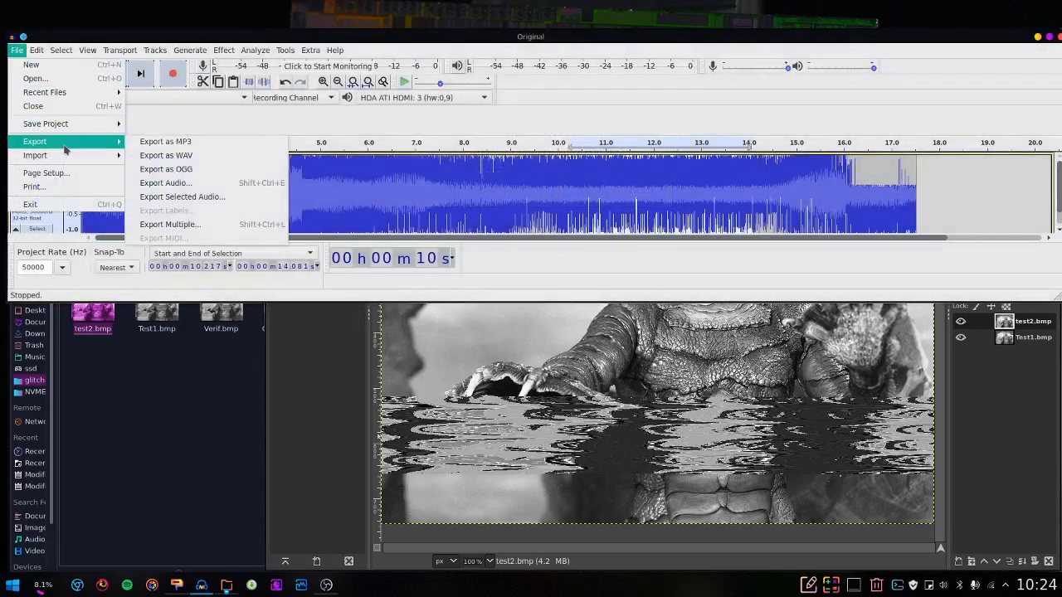
pyautogui.click(197, 183)
pyautogui.click(365, 52)
pyautogui.hotkey('ctrl', 'a')
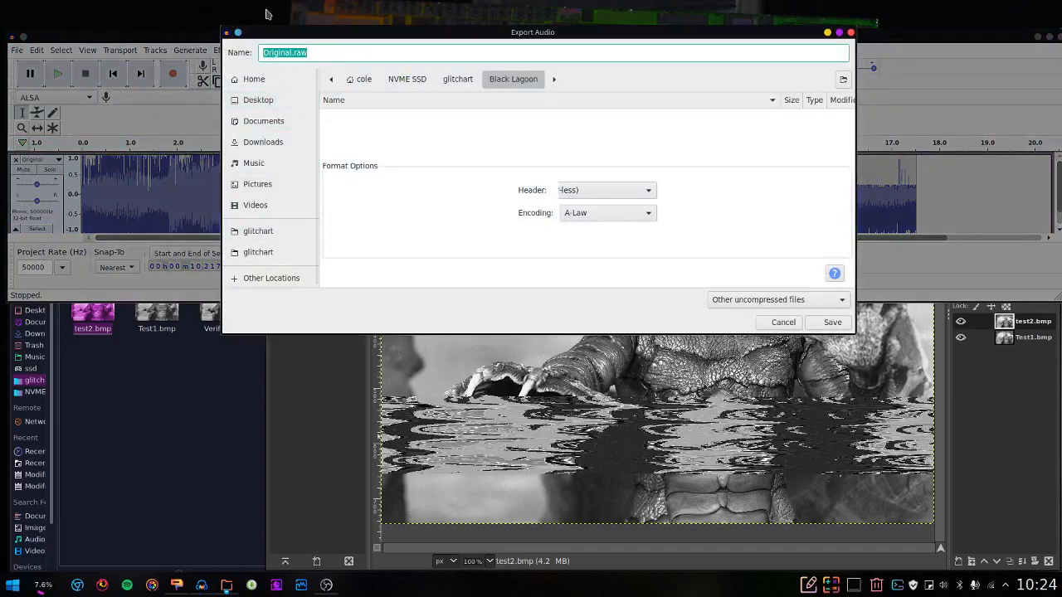
pyautogui.write('test3.bmp')
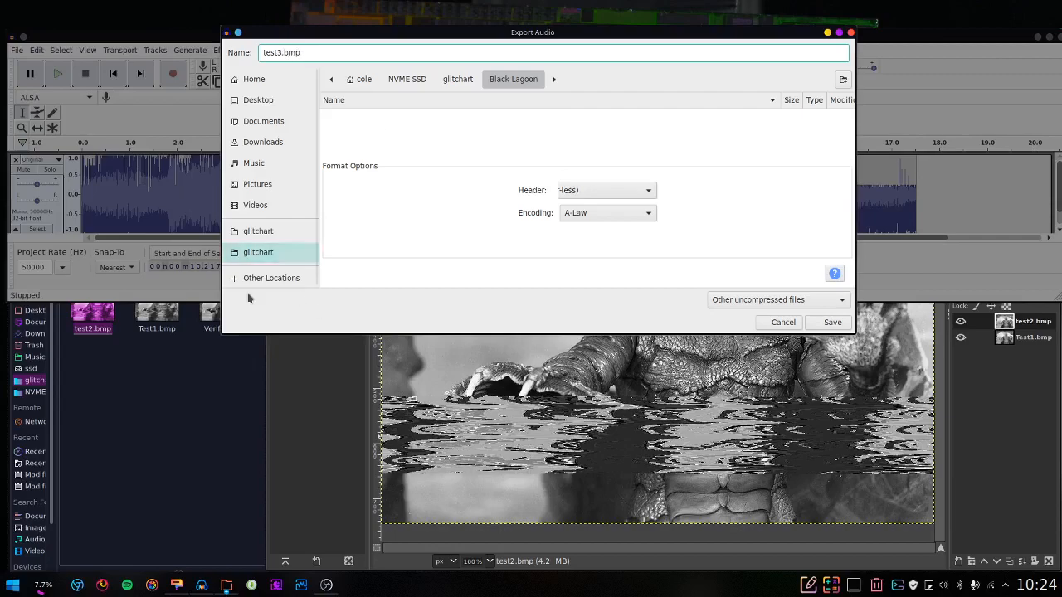
pyautogui.click(840, 322)
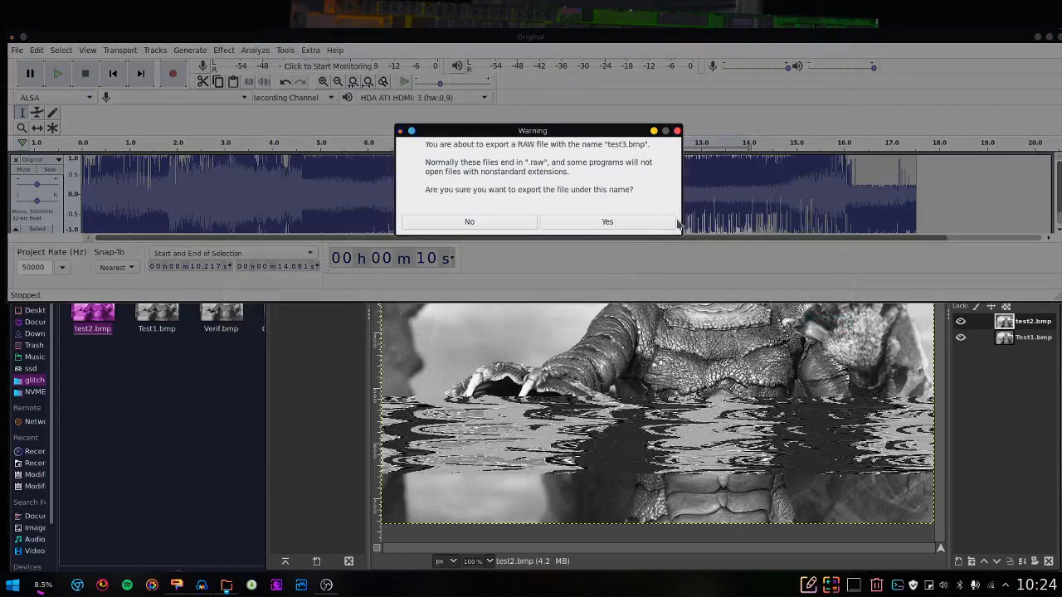
pyautogui.click(608, 223)
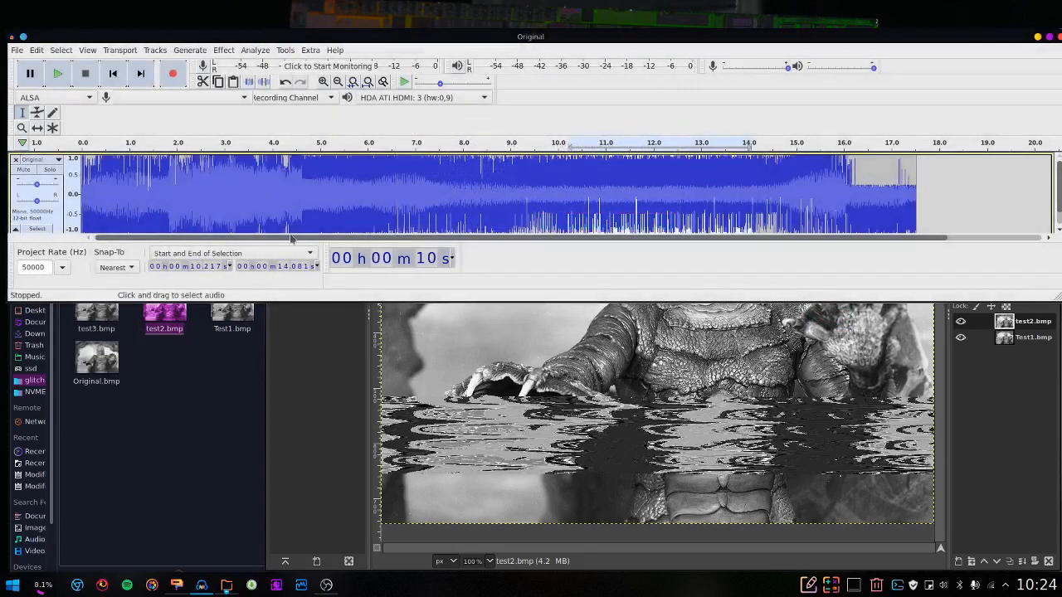
# Bring test3.bmp from the file manager into the GIMP image as a layer above test2.bmp
pyautogui.click(204, 422)
pyautogui.moveTo(96, 311); pyautogui.dragTo(1003, 320)
pyautogui.click(980, 365)
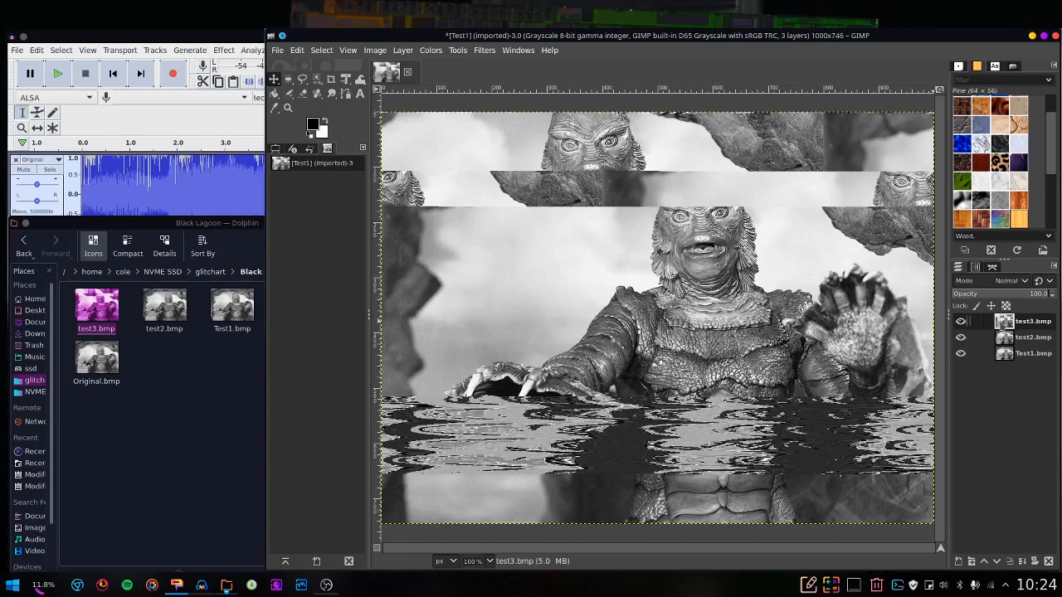
# Delete the test3.bmp layer in GIMP, and switch to Audacity to undo the Repeat effect
pyautogui.rightClick(996, 308)
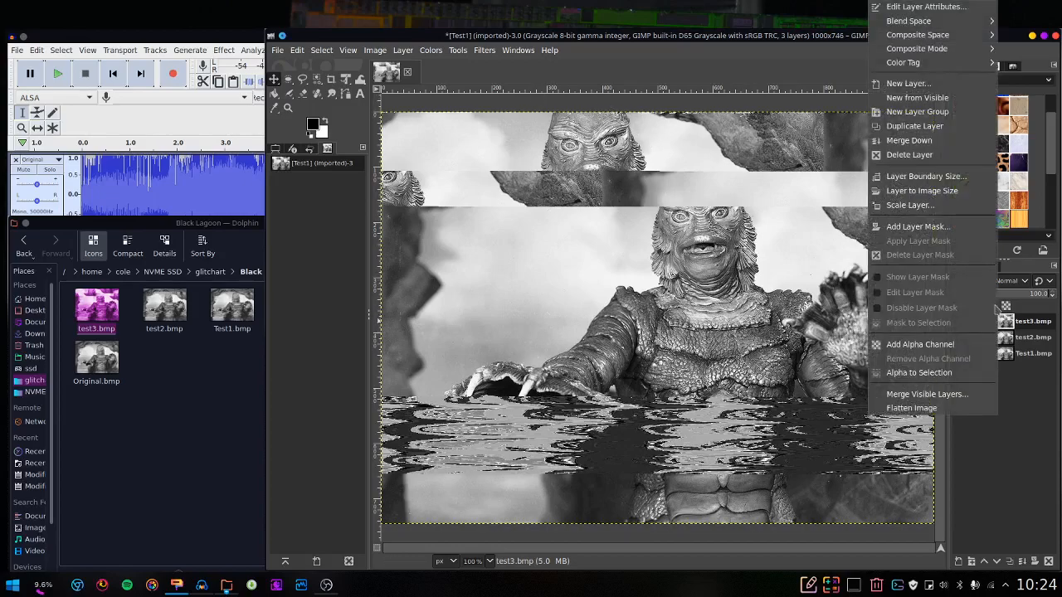
pyautogui.click(972, 156)
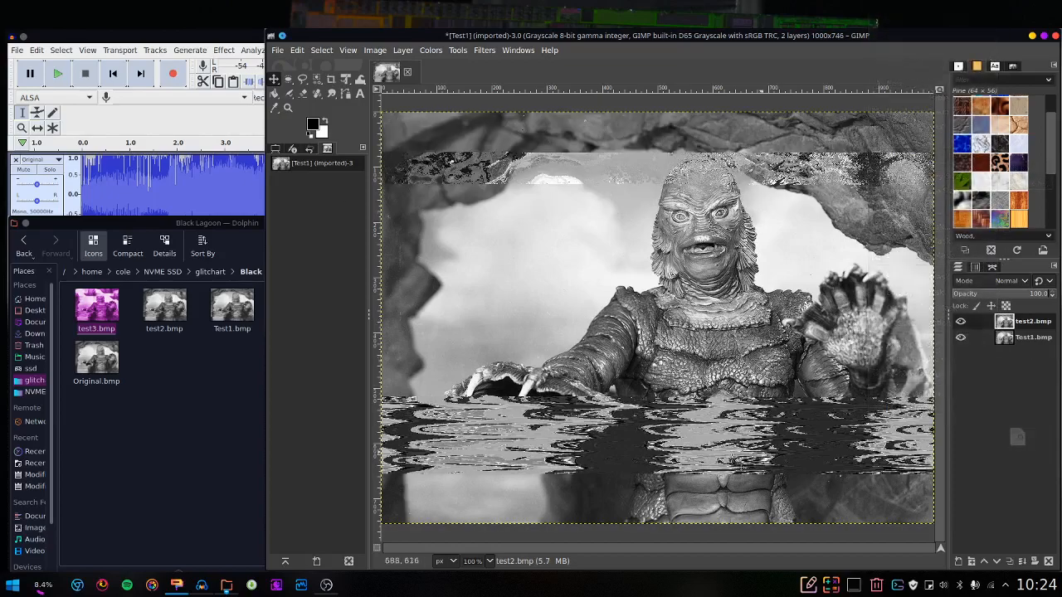
pyautogui.click(170, 471)
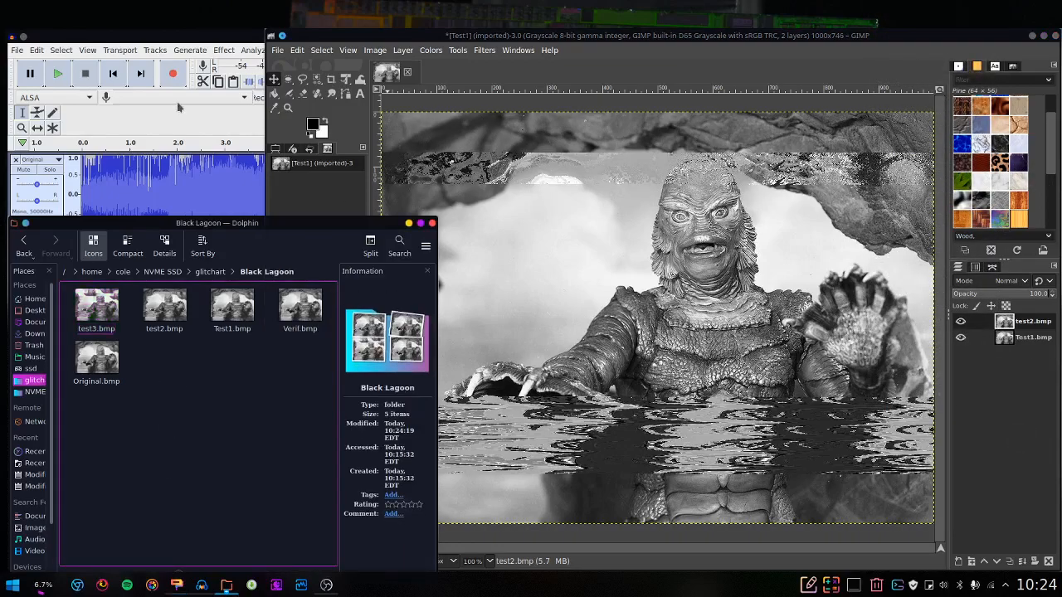
pyautogui.click(197, 30)
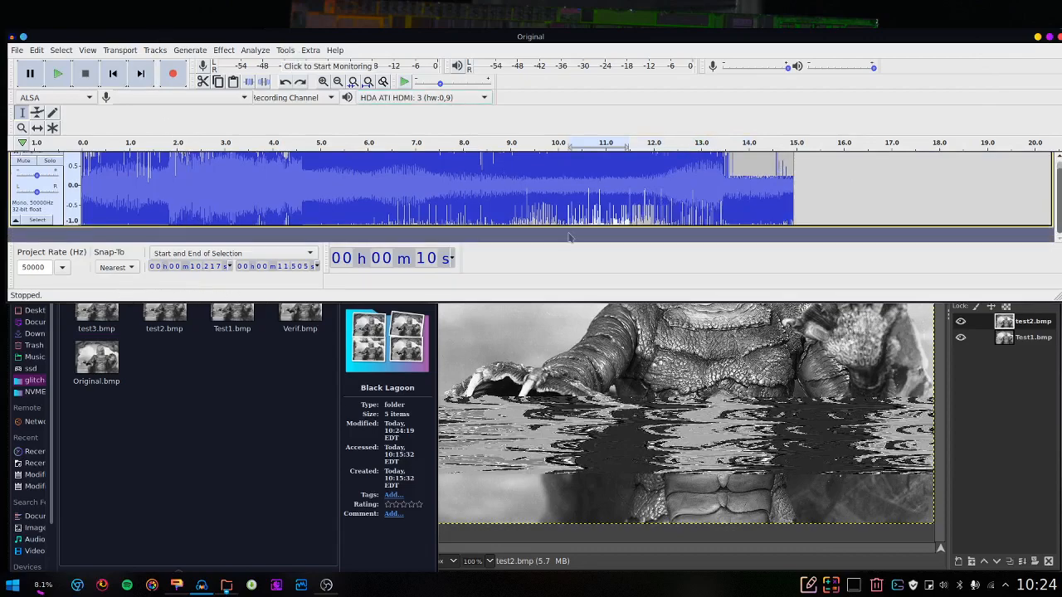
# Apply Click Removal with a low threshold and a maximum spike width of 35 to the audio from about 5.9 s to 14.3 s
pyautogui.moveTo(361, 181); pyautogui.dragTo(759, 185)
pyautogui.click(224, 50)
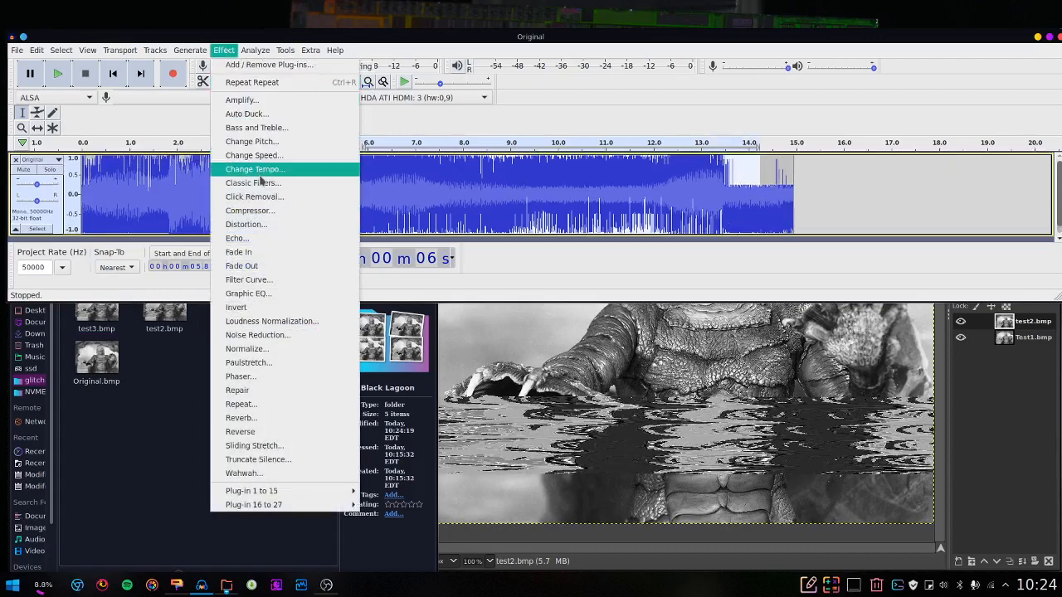
pyautogui.click(299, 196)
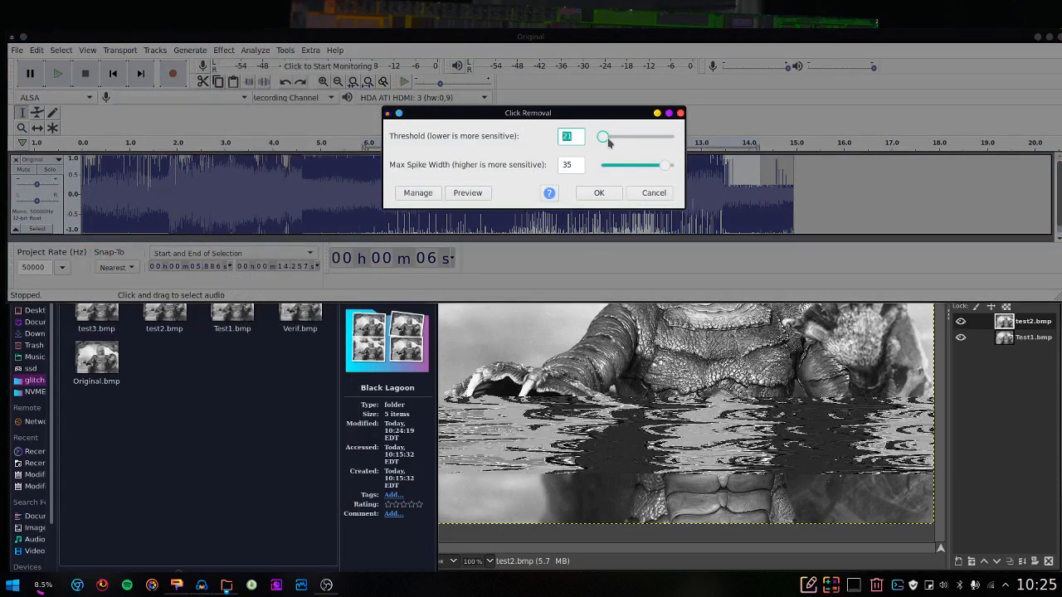
pyautogui.click(598, 192)
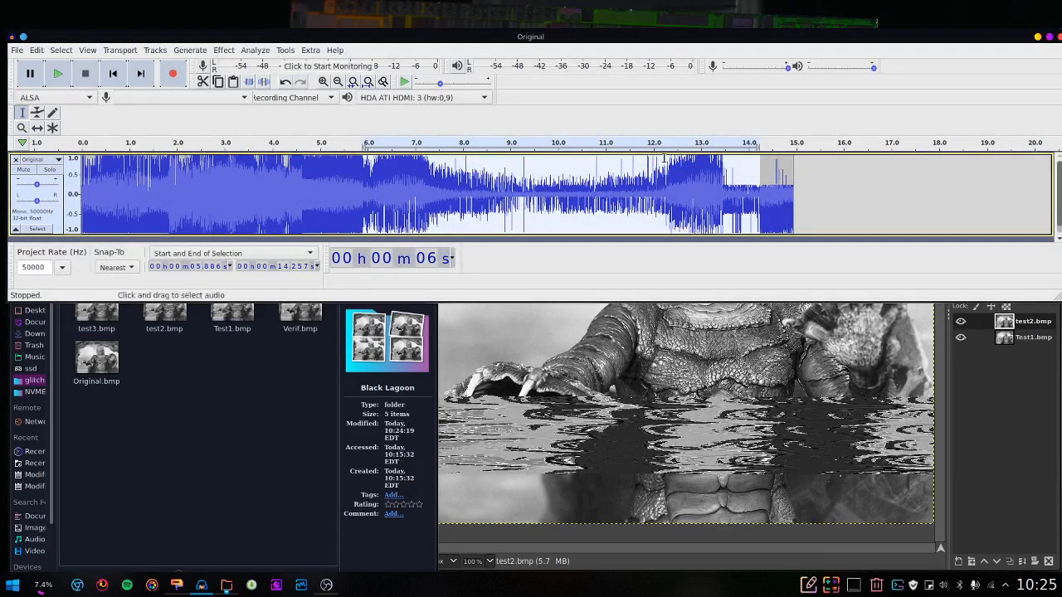
# Export the click-removed audio as test3.bmp with RAW header and A-Law encoding, accepting the nonstandard extension and replacing the existing file
pyautogui.click(18, 51)
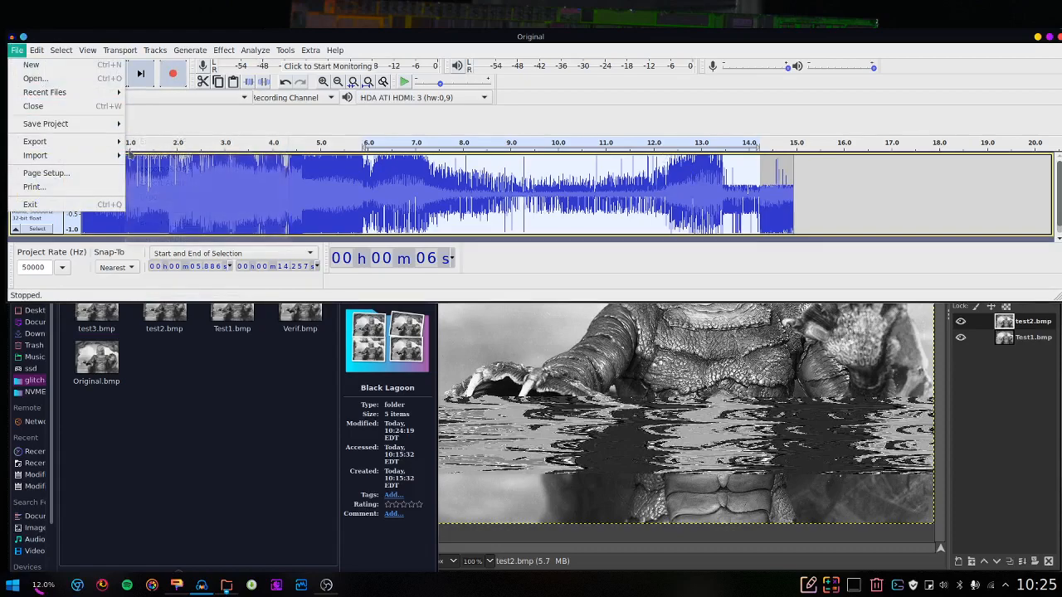
pyautogui.moveTo(49, 141)
pyautogui.click(190, 182)
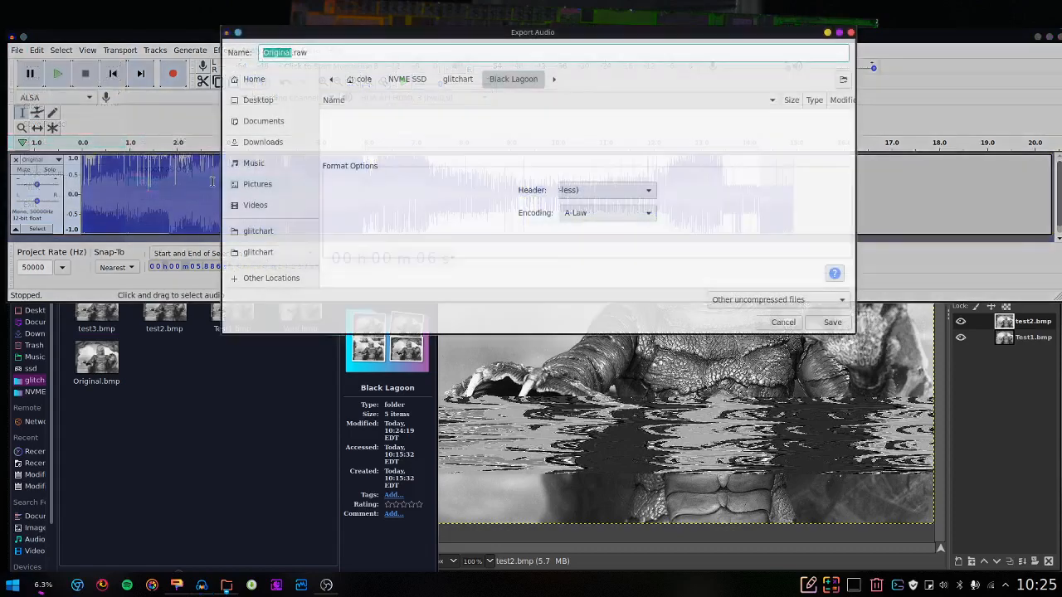
pyautogui.write('test3')
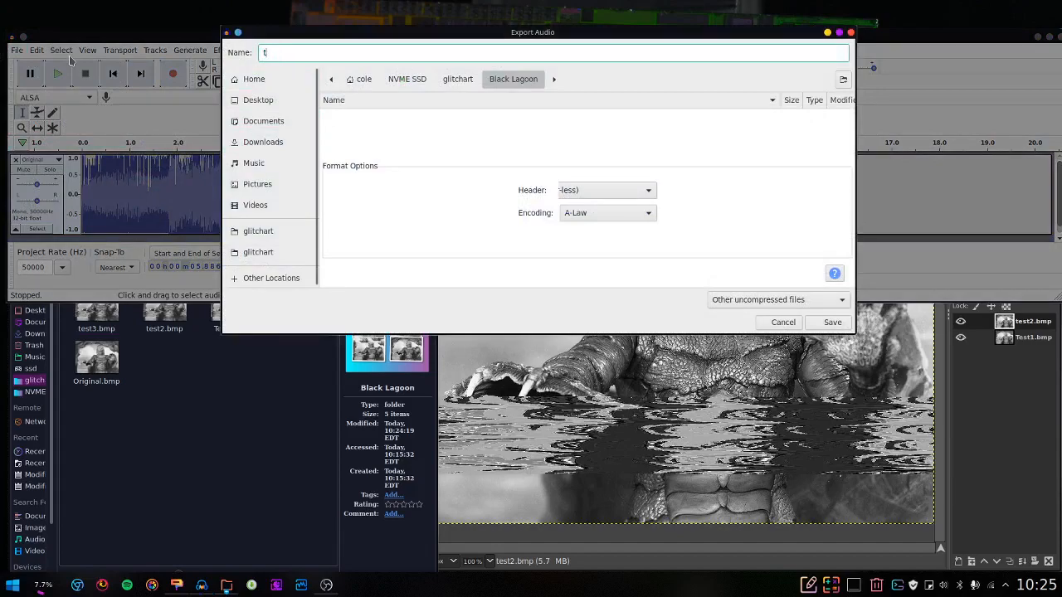
pyautogui.write('.bmp')
pyautogui.press('Return')
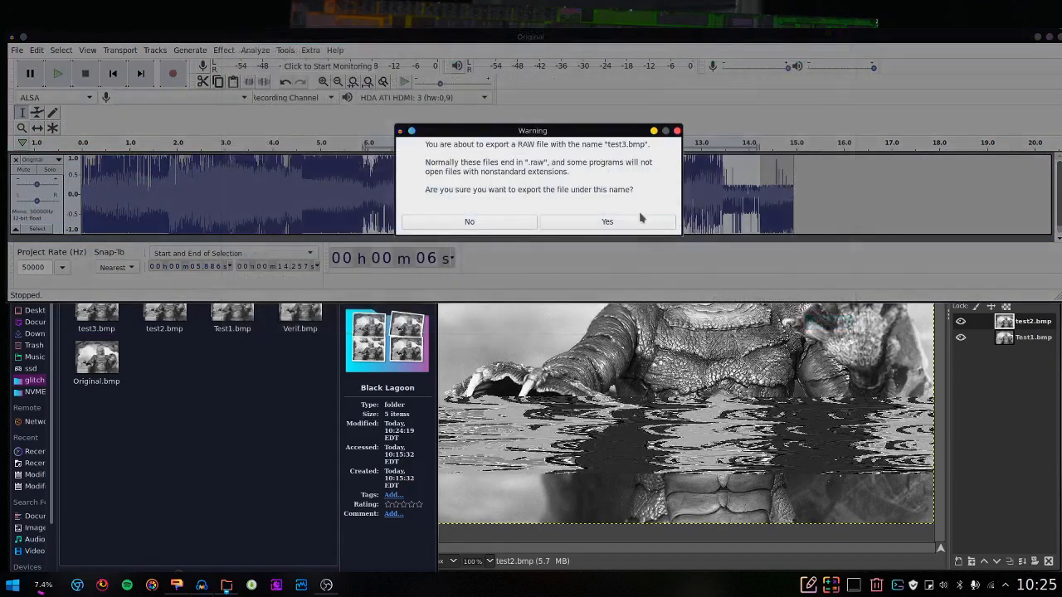
pyautogui.click(633, 223)
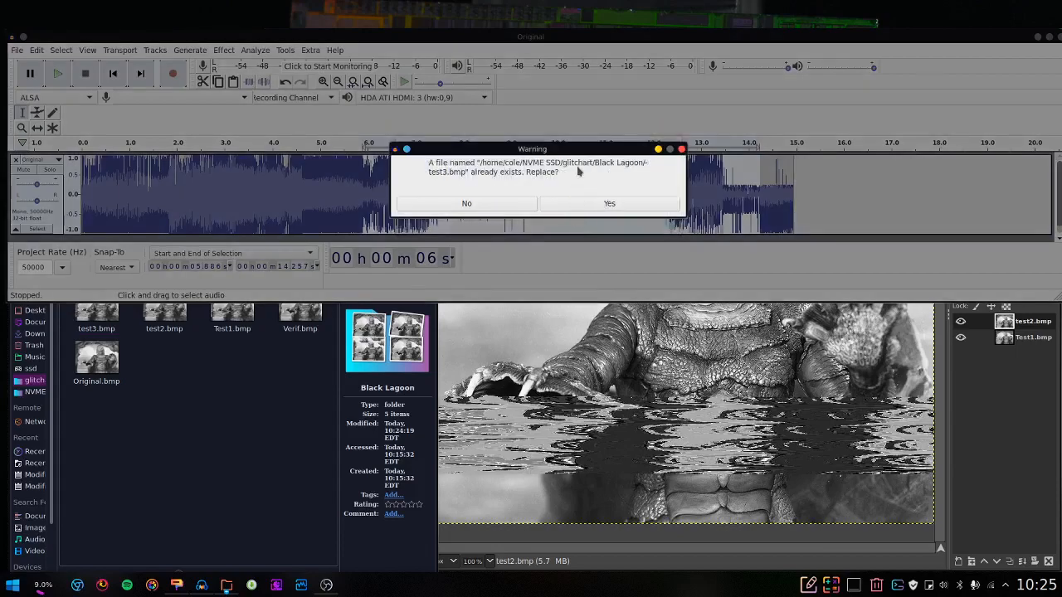
pyautogui.click(584, 214)
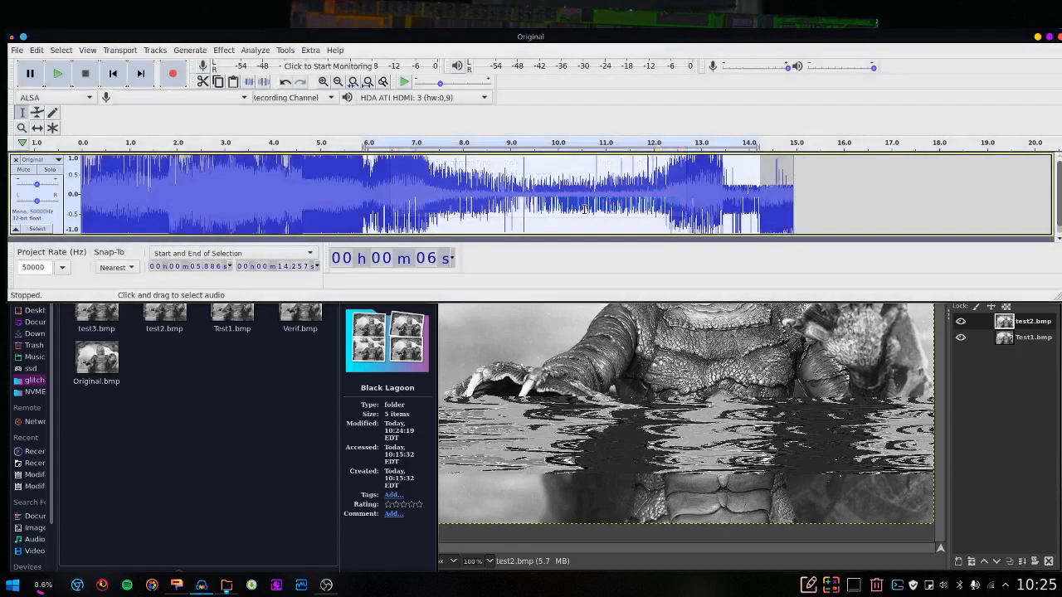
# Bring the replaced test3.bmp from the file manager into the GIMP image as a new layer
pyautogui.click(193, 373)
pyautogui.moveTo(96, 309); pyautogui.dragTo(801, 480)
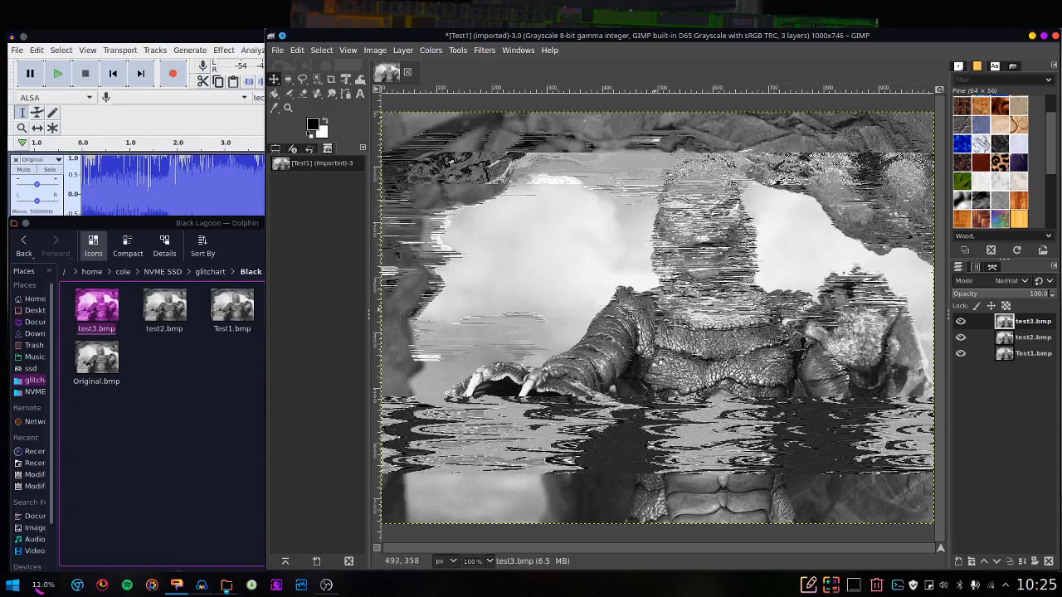
pyautogui.click(142, 526)
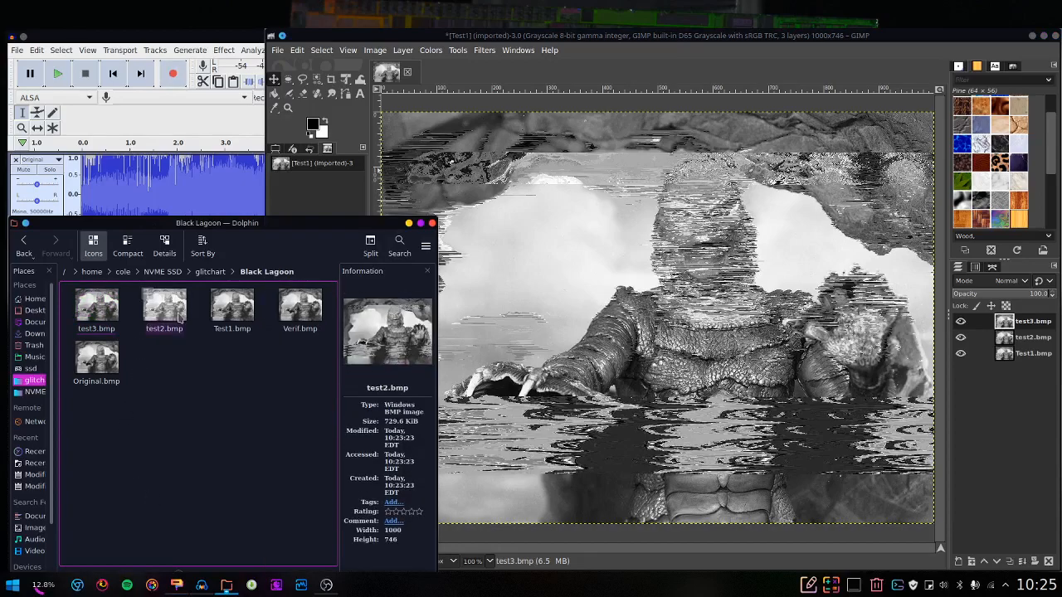
pyautogui.moveTo(232, 308)
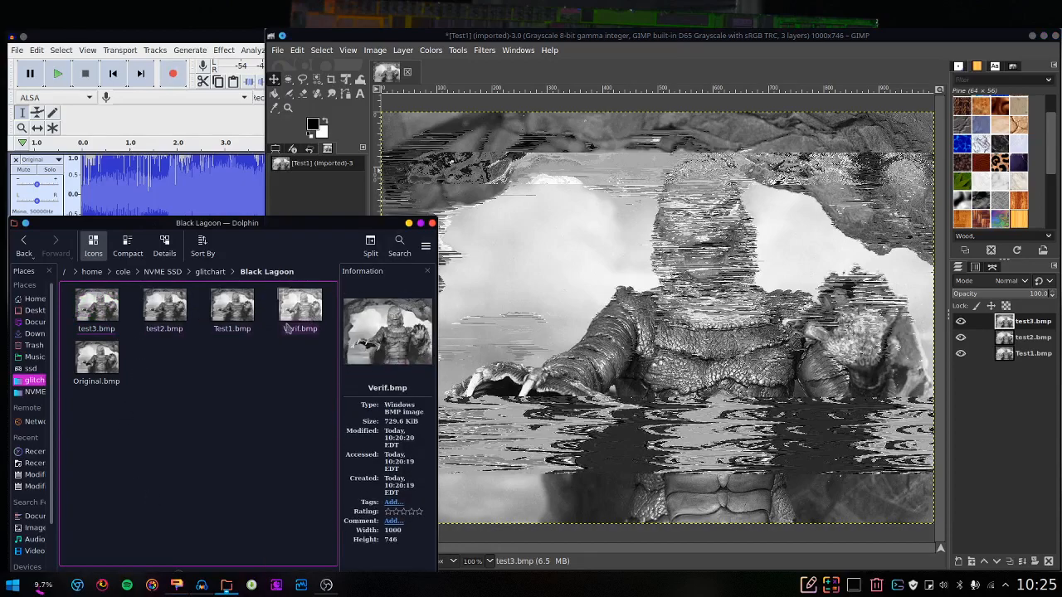
pyautogui.click(615, 46)
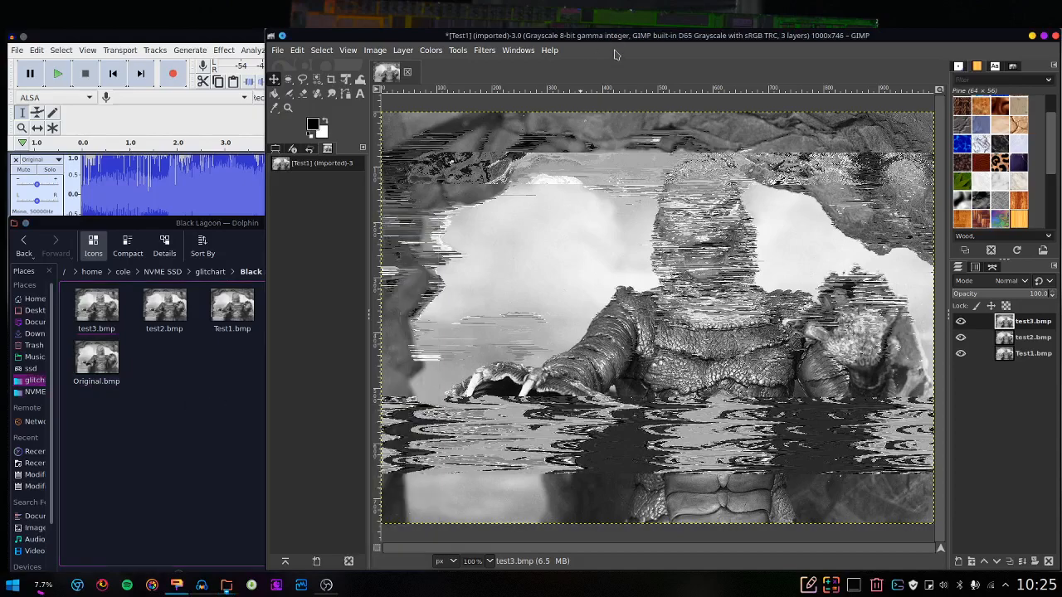
# Delete the test3.bmp layer in GIMP and bring the current test3.bmp in from the file manager as a new layer
pyautogui.click(229, 64)
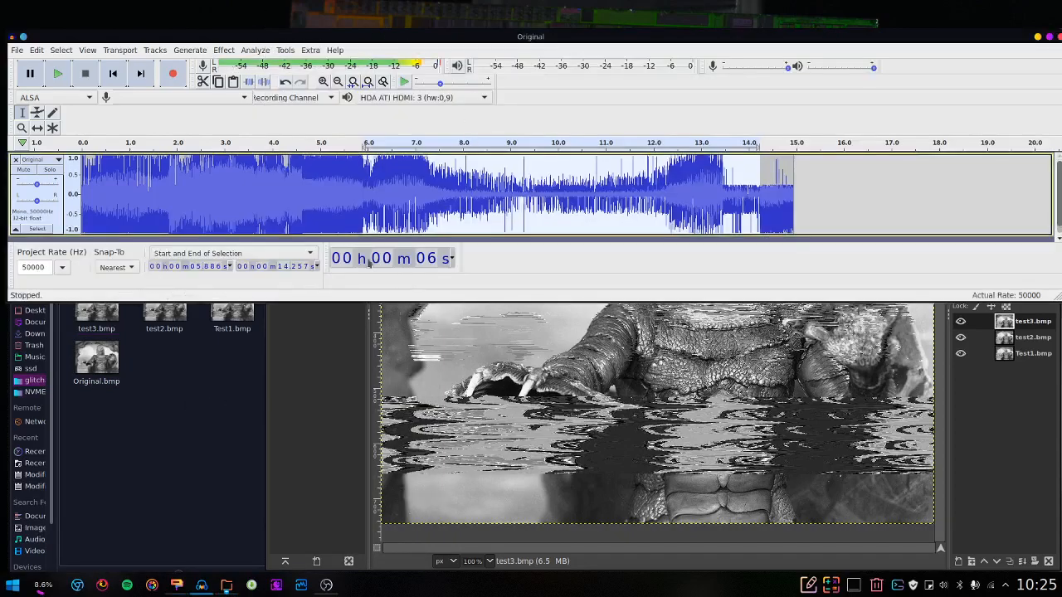
pyautogui.click(357, 448)
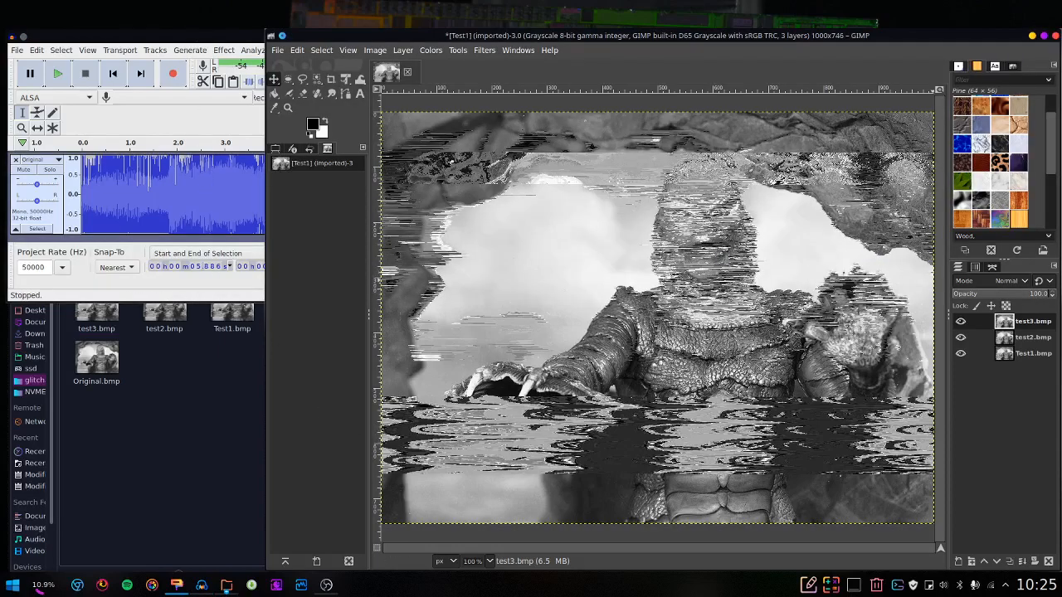
pyautogui.press('Delete')
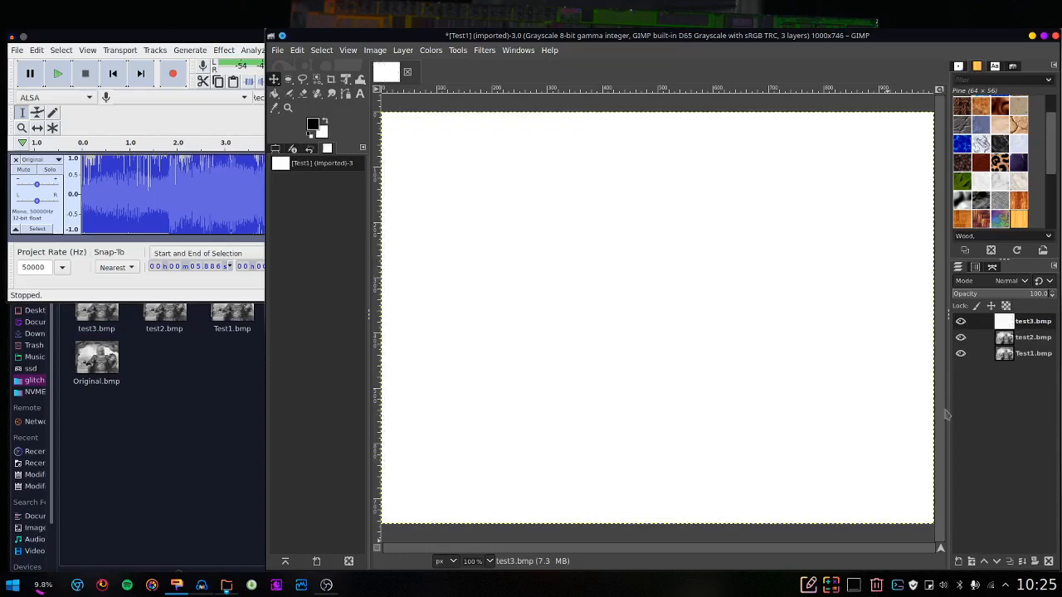
pyautogui.rightClick(1021, 324)
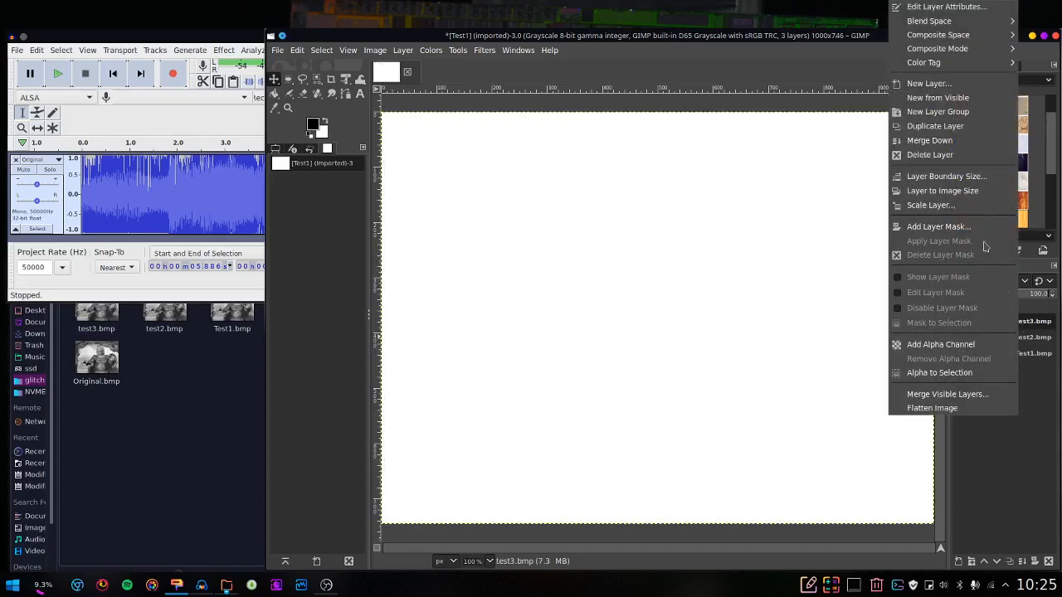
pyautogui.click(951, 158)
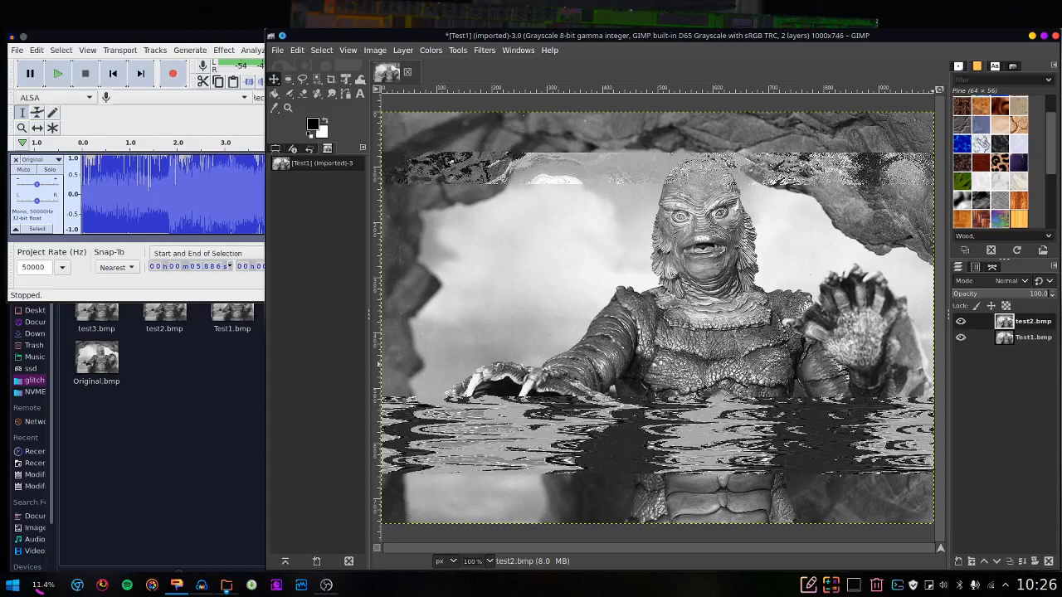
pyautogui.moveTo(96, 314); pyautogui.dragTo(1012, 373)
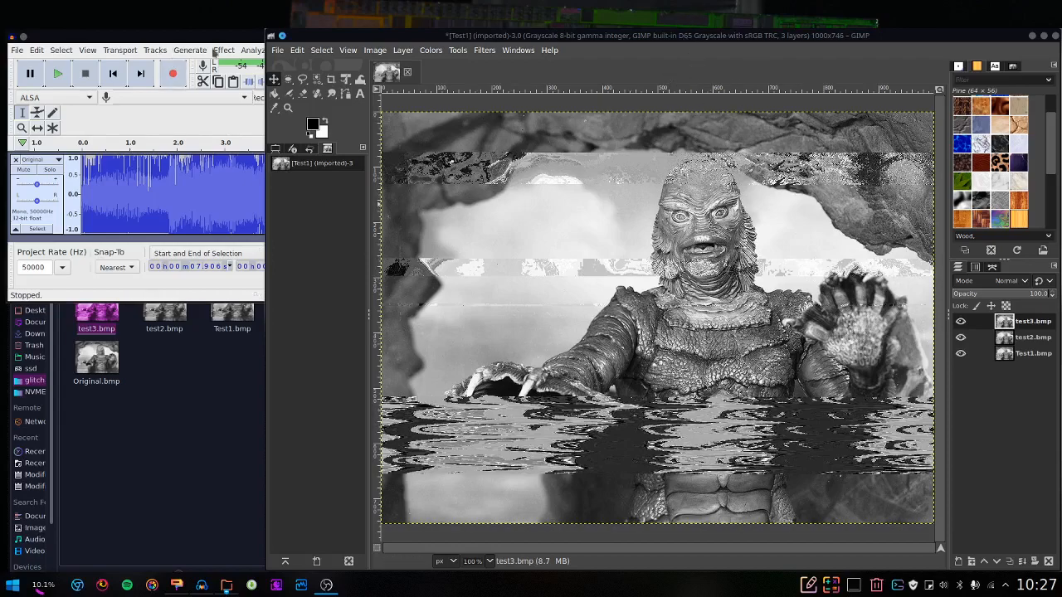
# Rotate the whole layered image 90° clockwise
pyautogui.click(278, 51)
pyautogui.click(286, 51)
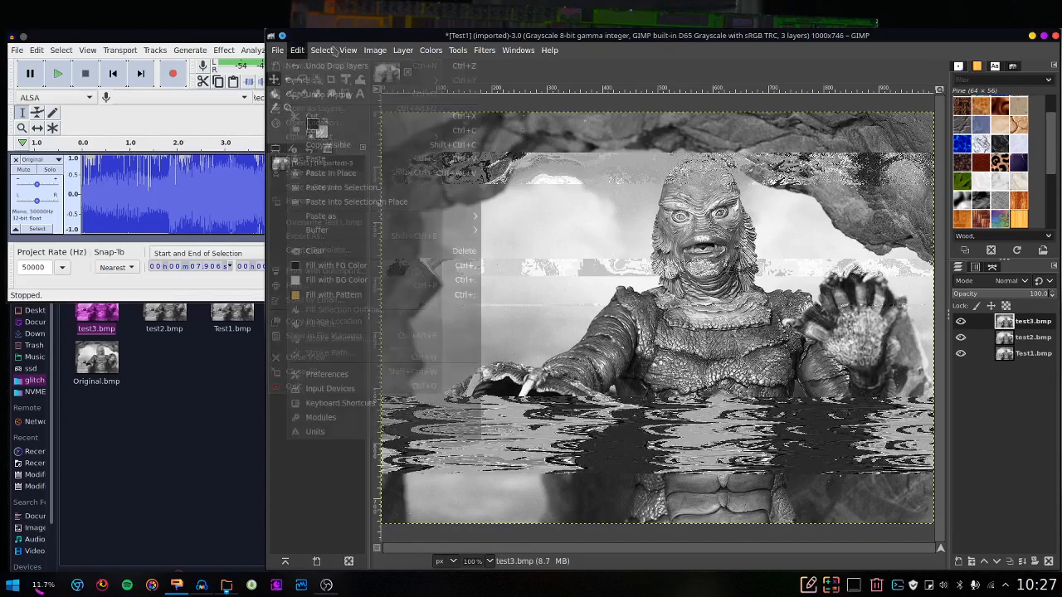
pyautogui.click(375, 50)
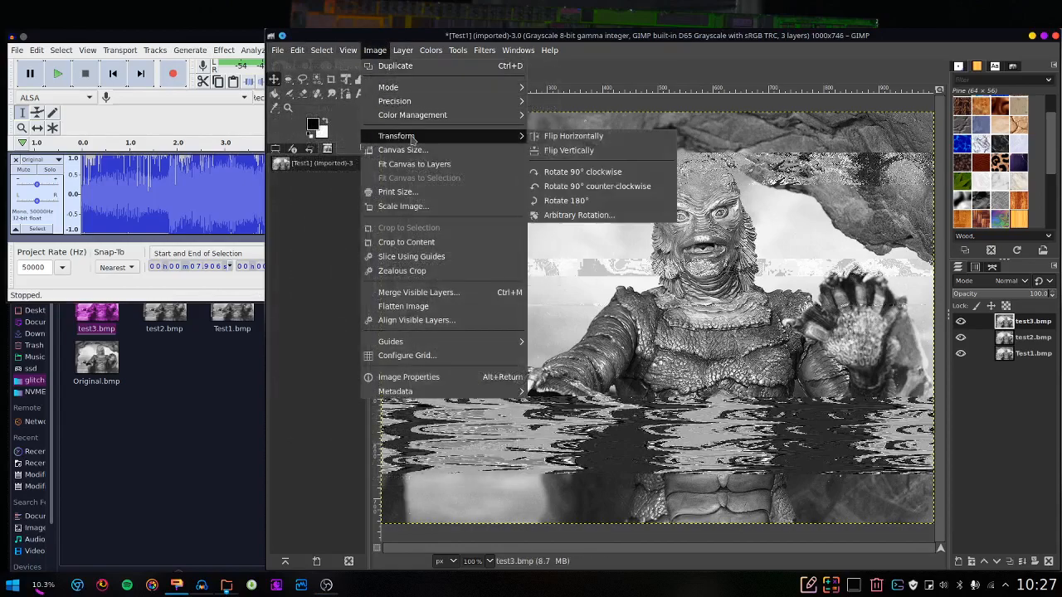
pyautogui.moveTo(519, 138)
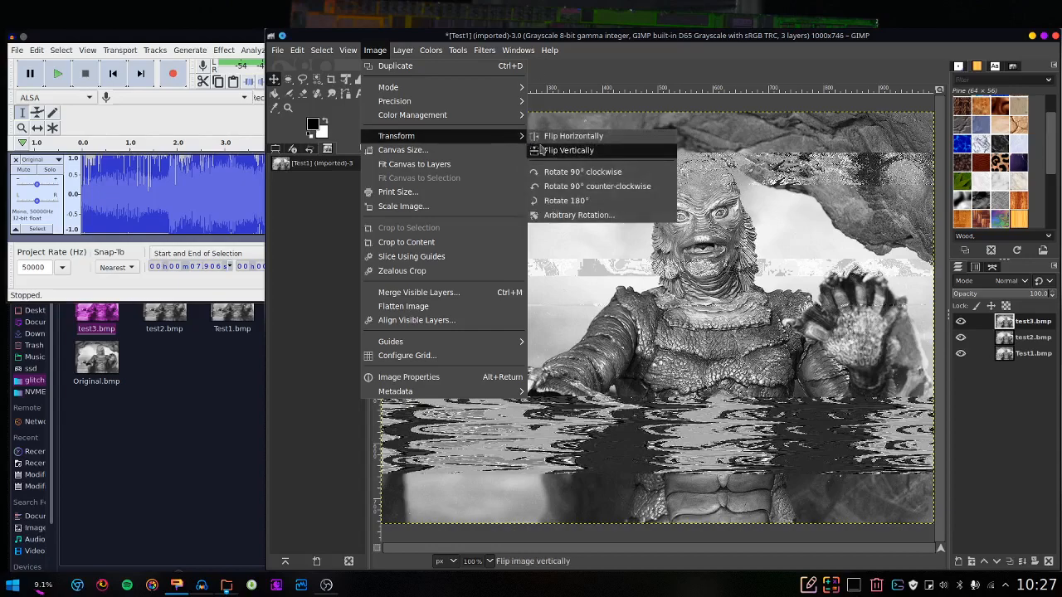
pyautogui.click(575, 174)
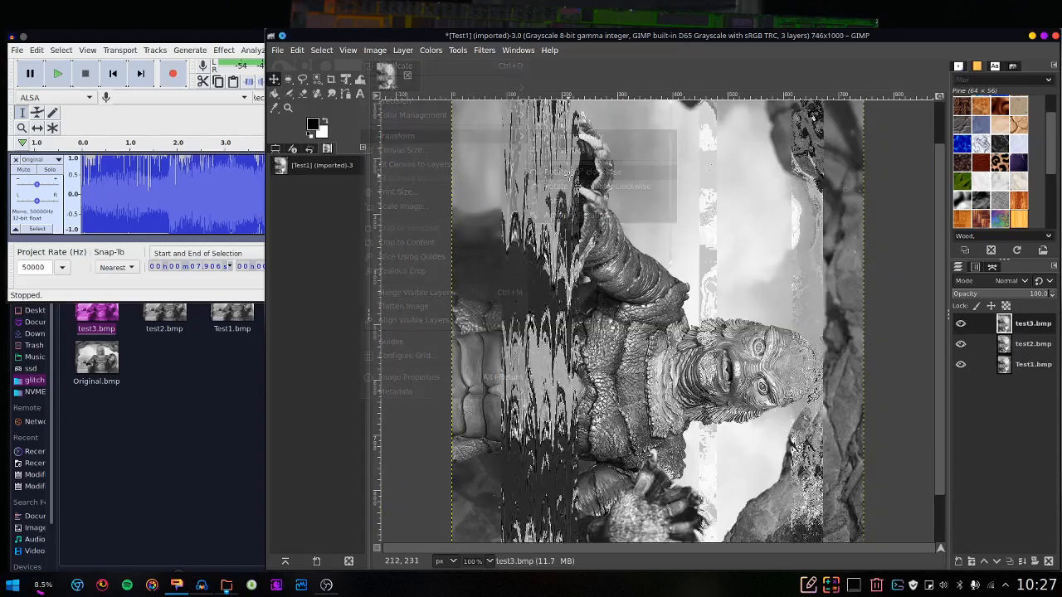
# Export the rotated image as Rotate.bmp in the Black Lagoon folder, ignoring the alpha channel and keeping the default BMP options
pyautogui.click(279, 50)
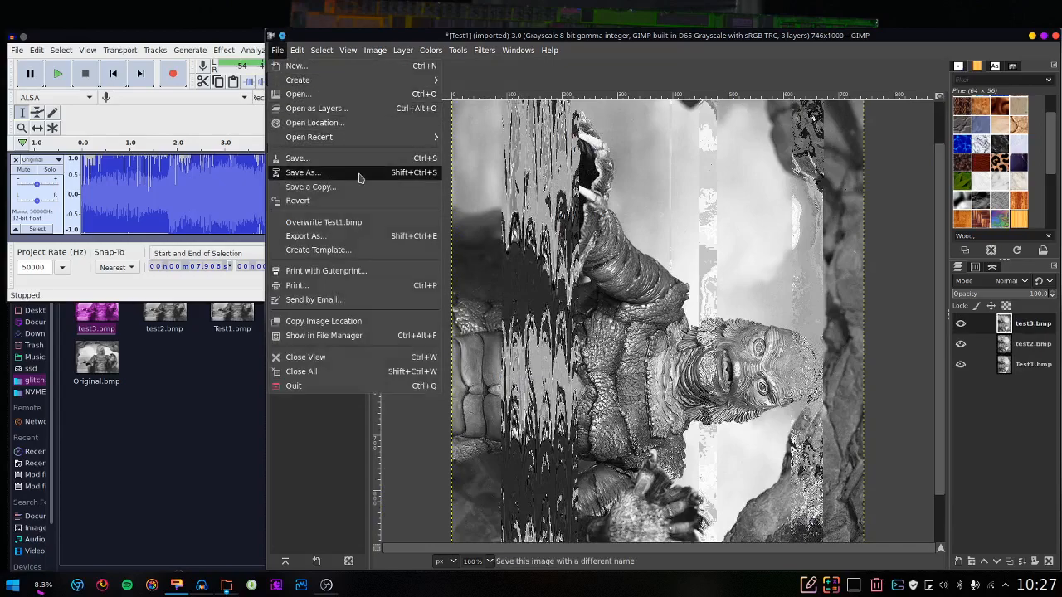
pyautogui.click(354, 238)
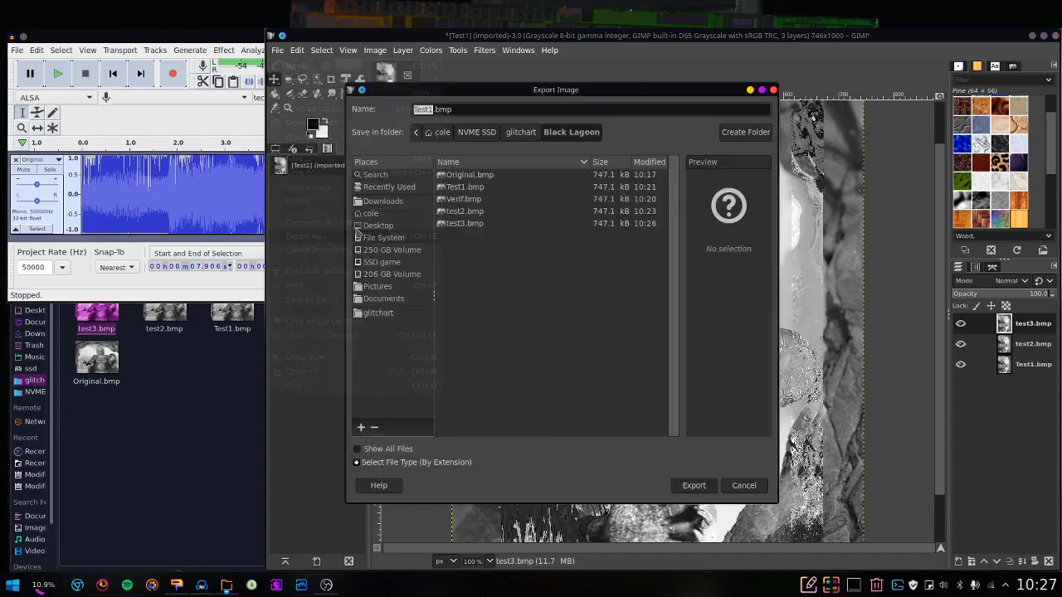
pyautogui.click(454, 109)
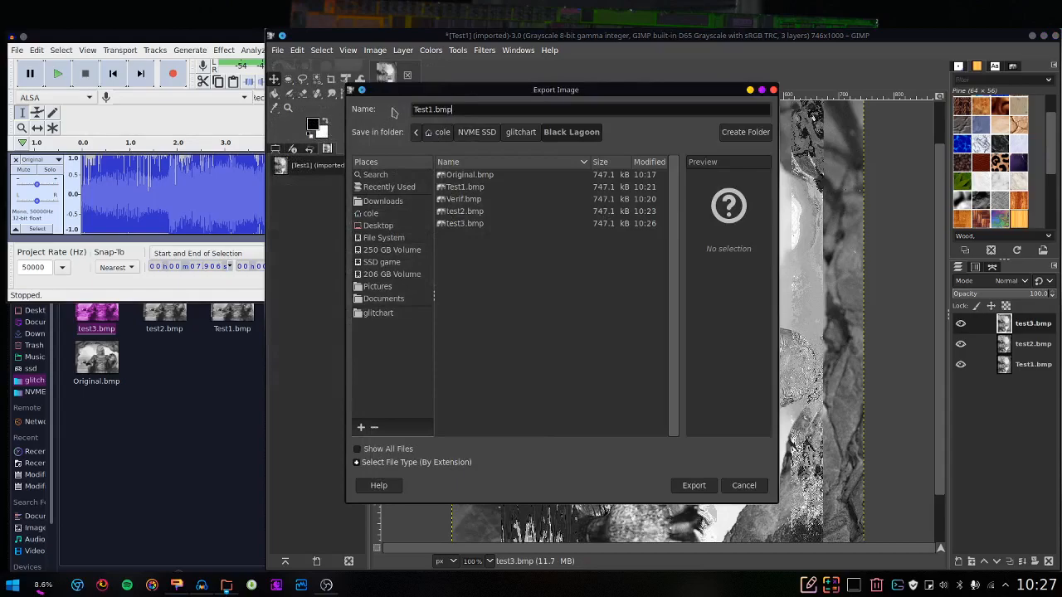
pyautogui.hotkey('ctrl', 'a')
pyautogui.write('Ro')
pyautogui.press('Return')
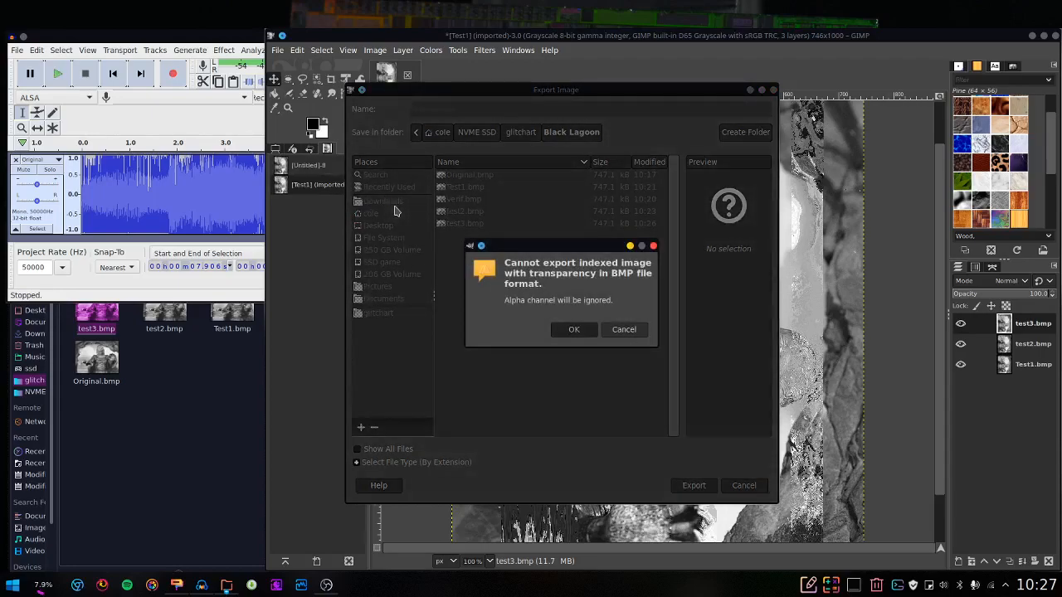
pyautogui.press('Return')
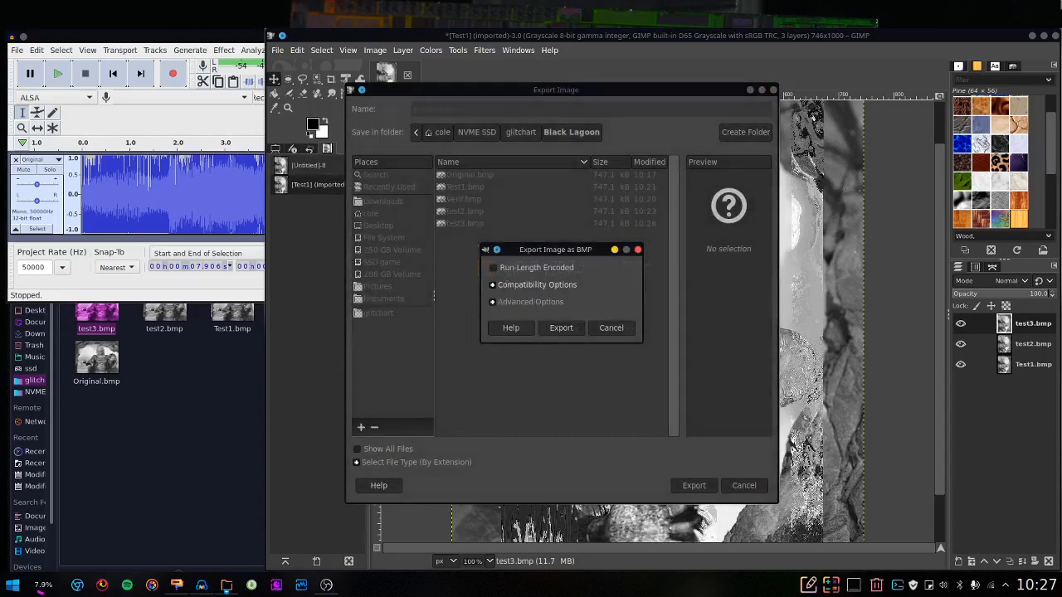
pyautogui.click(556, 330)
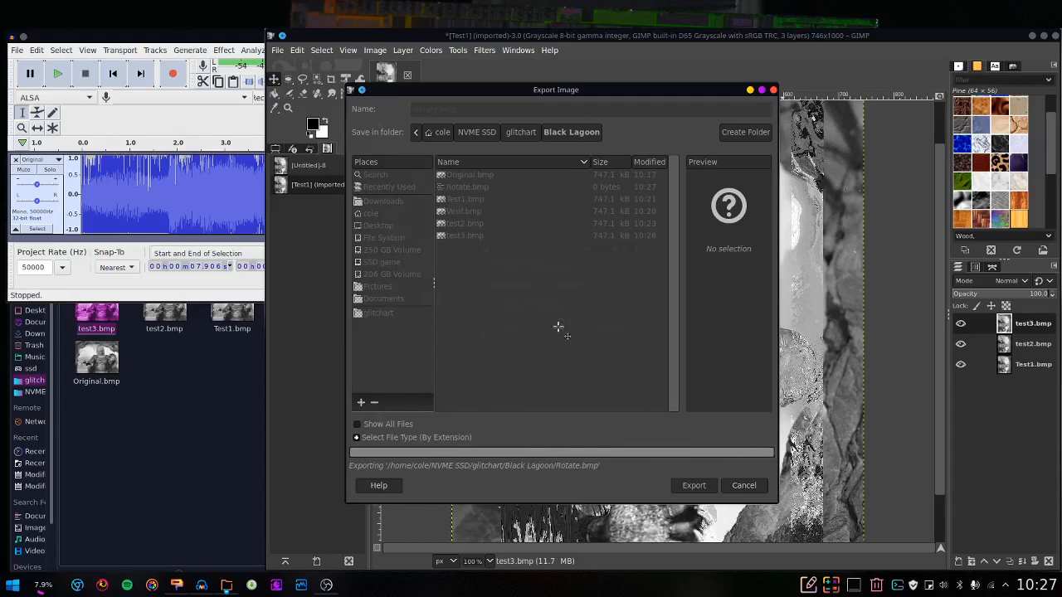
# Select the exported Rotate.bmp in the file manager, and switch to Audacity to remove the Original track
pyautogui.click(116, 303)
pyautogui.click(96, 307)
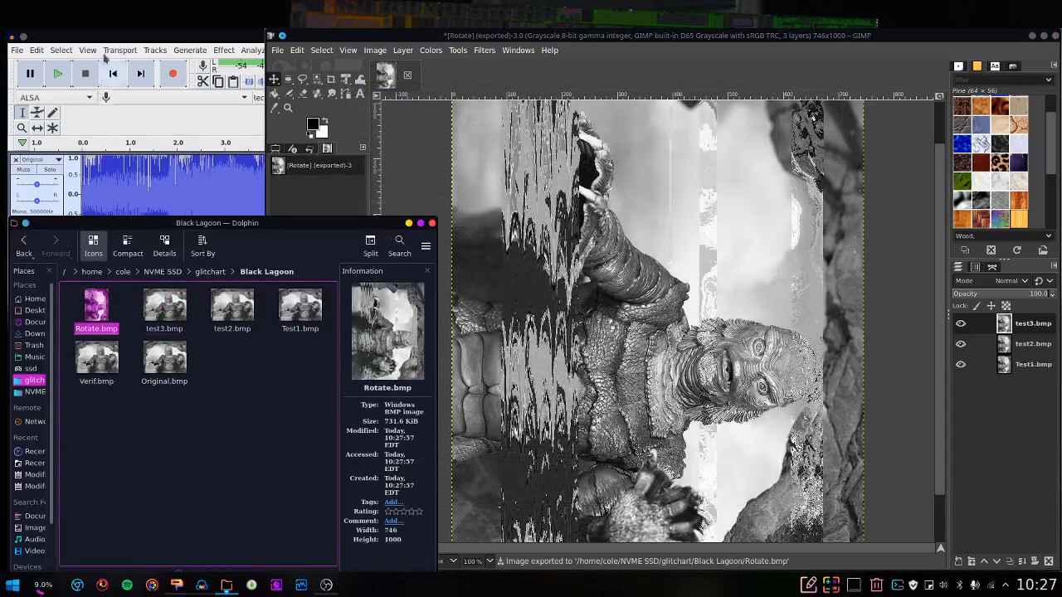
pyautogui.click(61, 49)
pyautogui.click(4, 154)
pyautogui.click(15, 158)
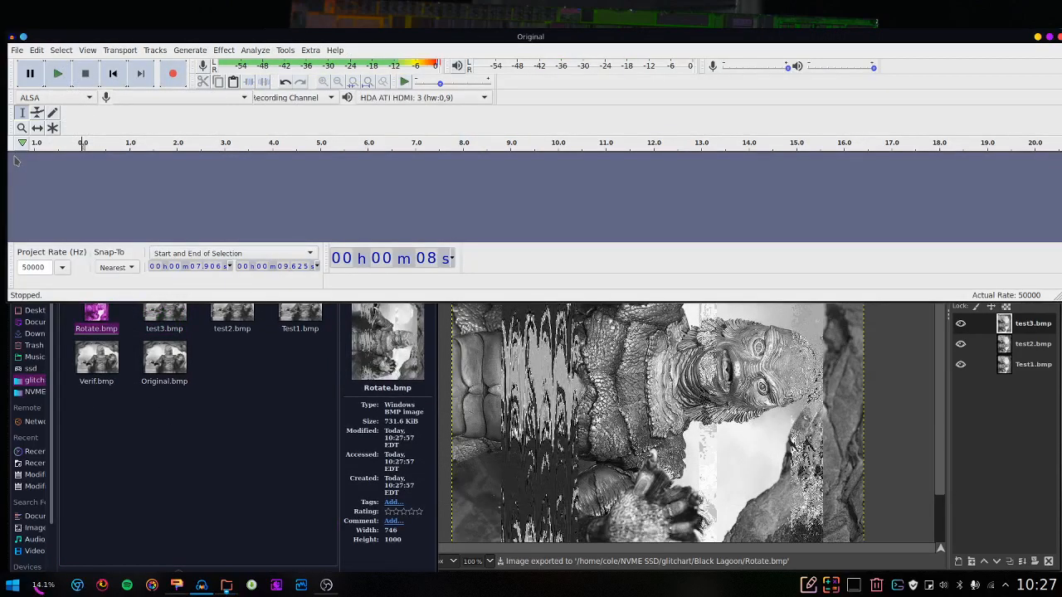
# Open Rotate.bmp from the Black Lagoon folder for import as raw data
pyautogui.click(16, 49)
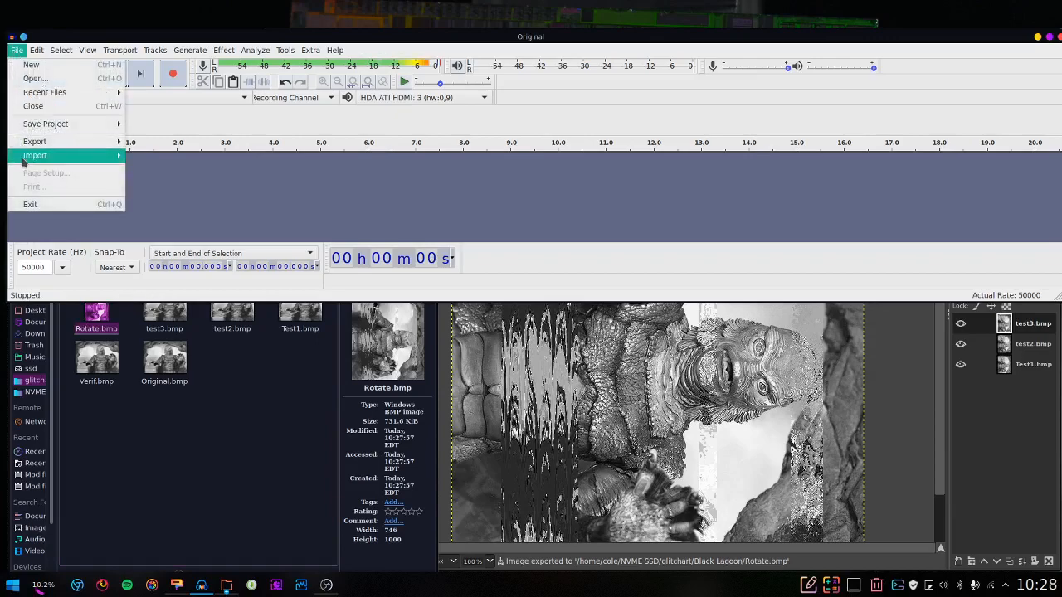
pyautogui.moveTo(35, 155)
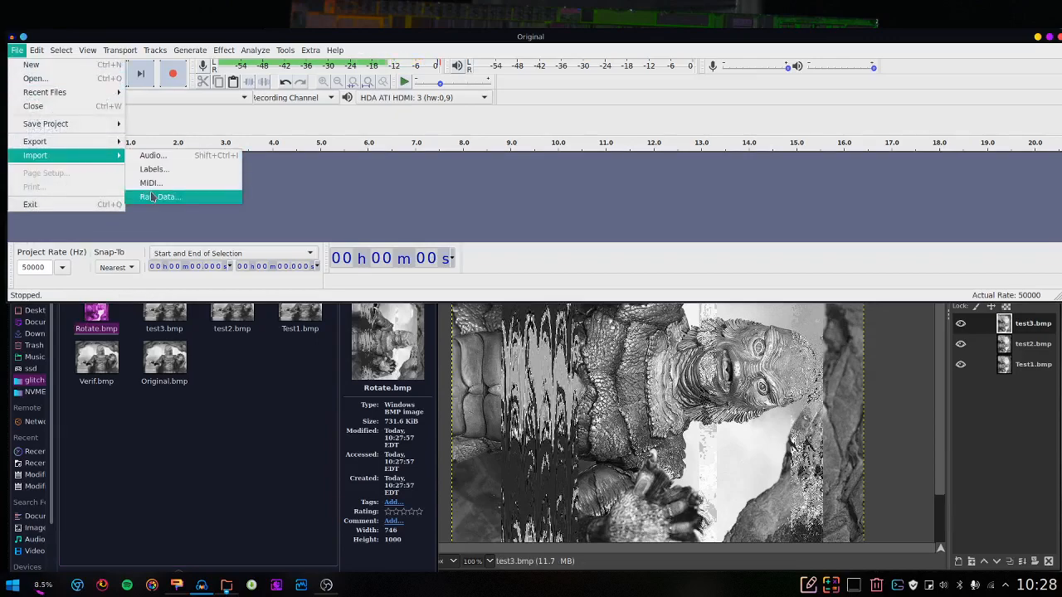
pyautogui.click(153, 197)
pyautogui.click(381, 99)
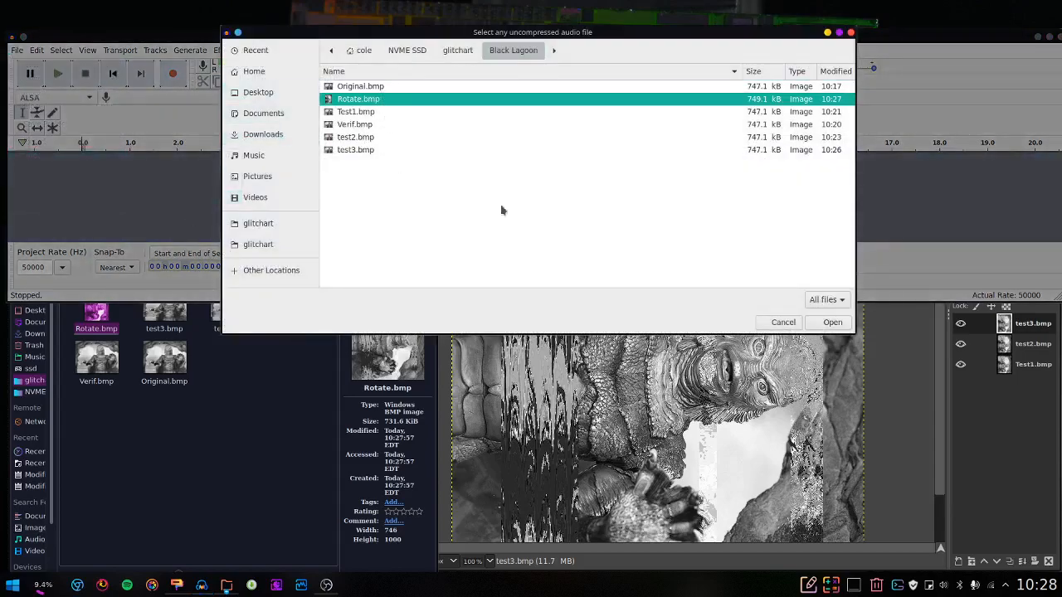
pyautogui.click(832, 322)
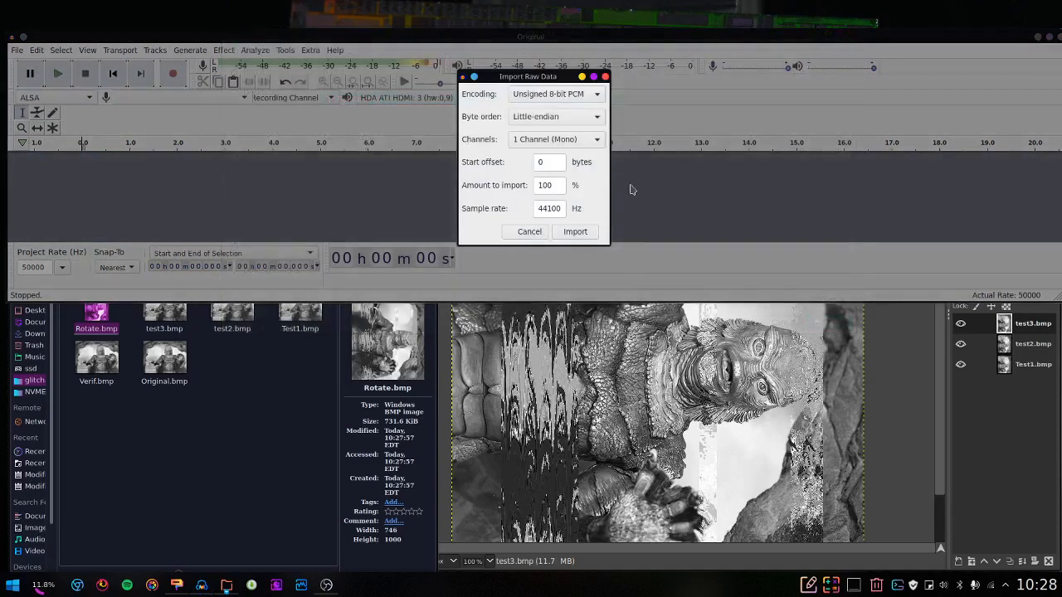
# Import the raw data with A-Law encoding, big-endian byte order, one mono channel and a 44100 Hz sample rate
pyautogui.click(562, 97)
pyautogui.click(559, 153)
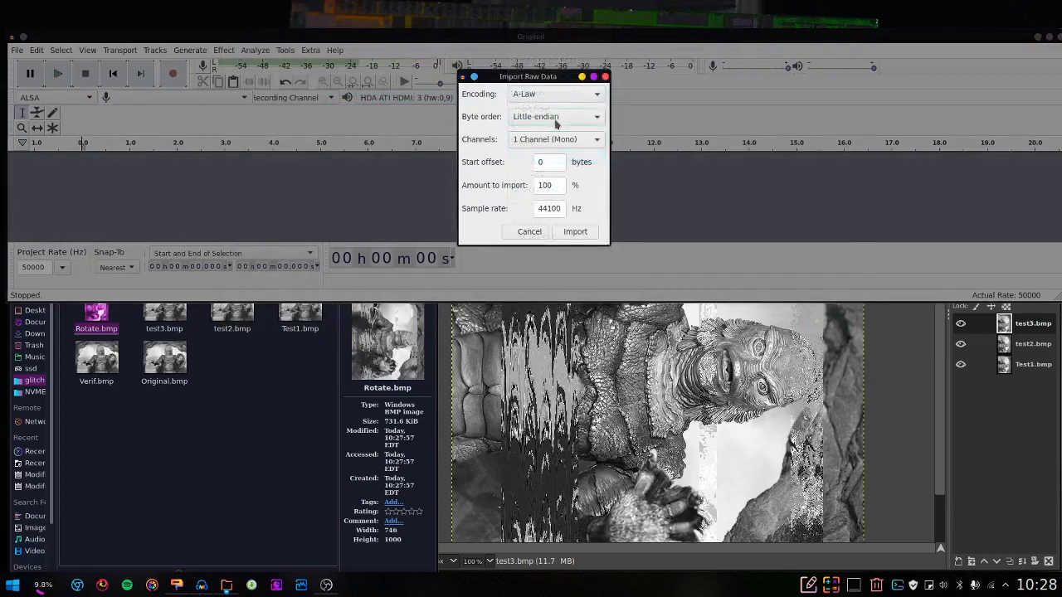
pyautogui.click(555, 121)
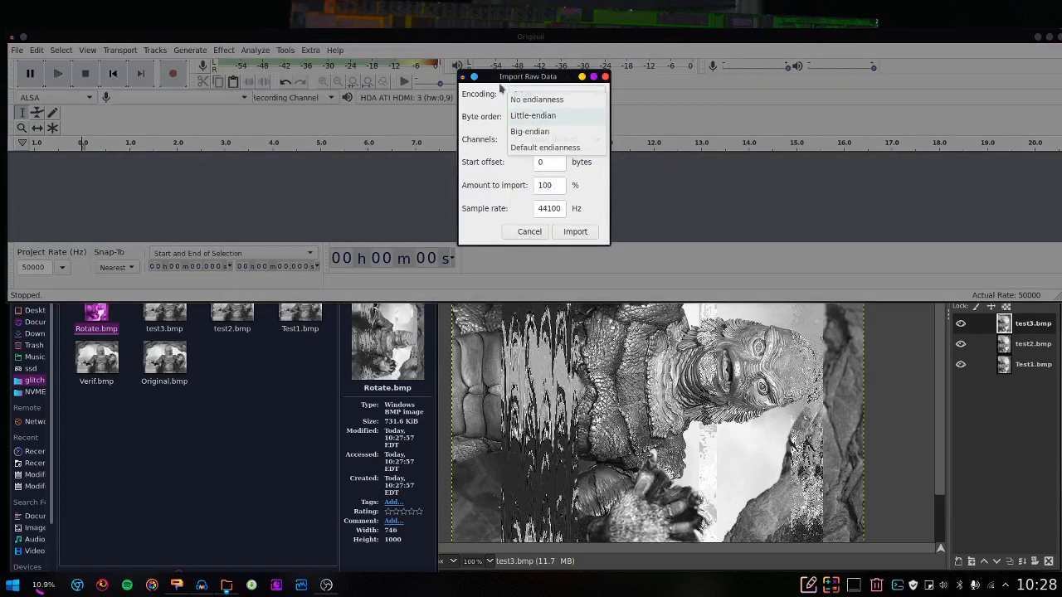
pyautogui.click(500, 89)
pyautogui.click(573, 114)
pyautogui.click(555, 130)
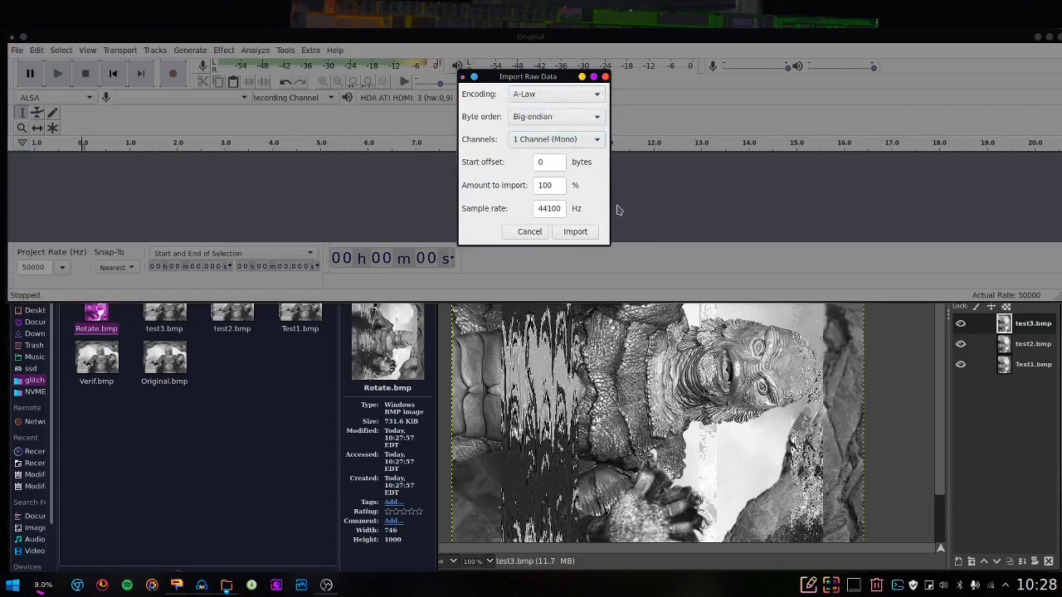
pyautogui.click(577, 231)
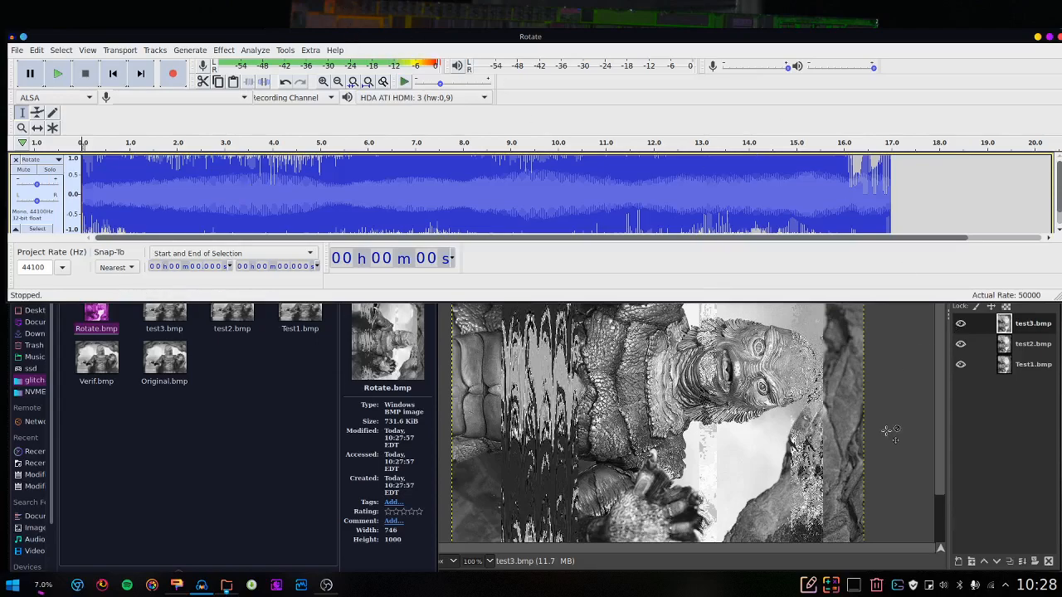
# Inspect the lower part of the rotated image in GIMP, and select the Audacity audio from about 5.9 s to 6.4 s
pyautogui.click(875, 394)
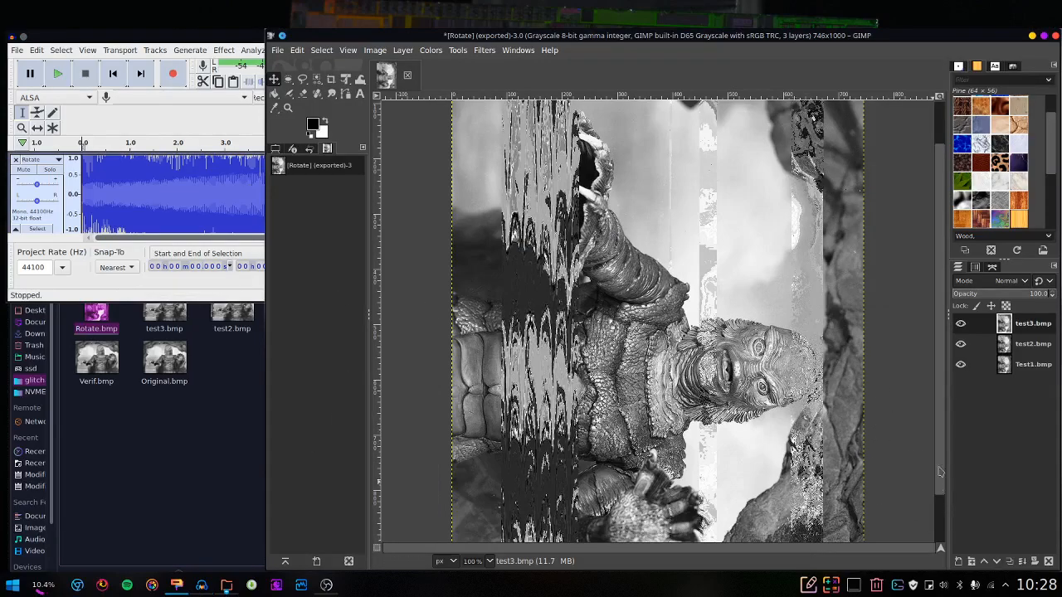
pyautogui.scroll(-2, 938, 484)
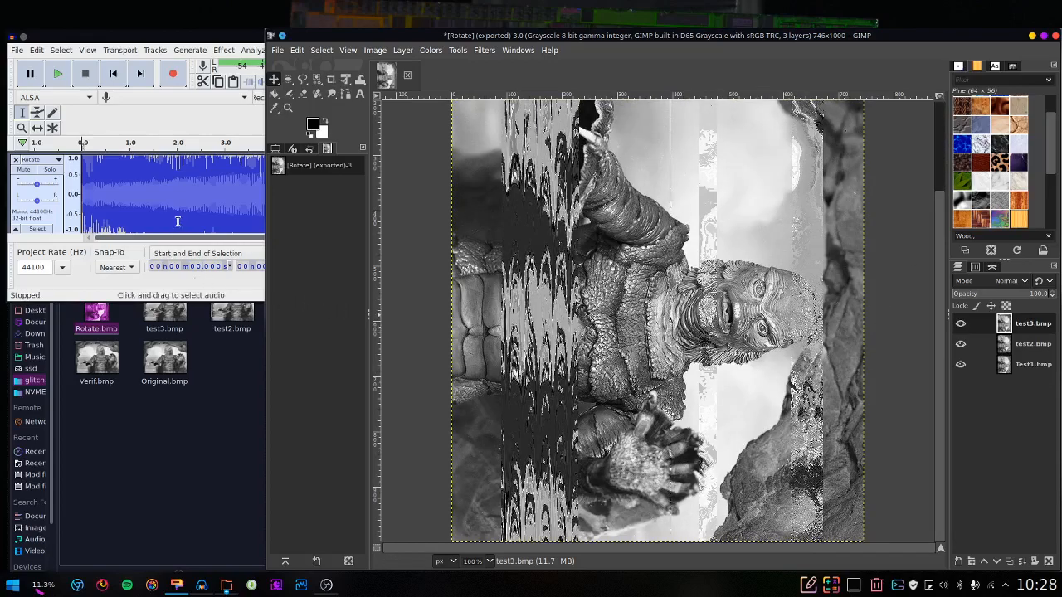
pyautogui.click(160, 289)
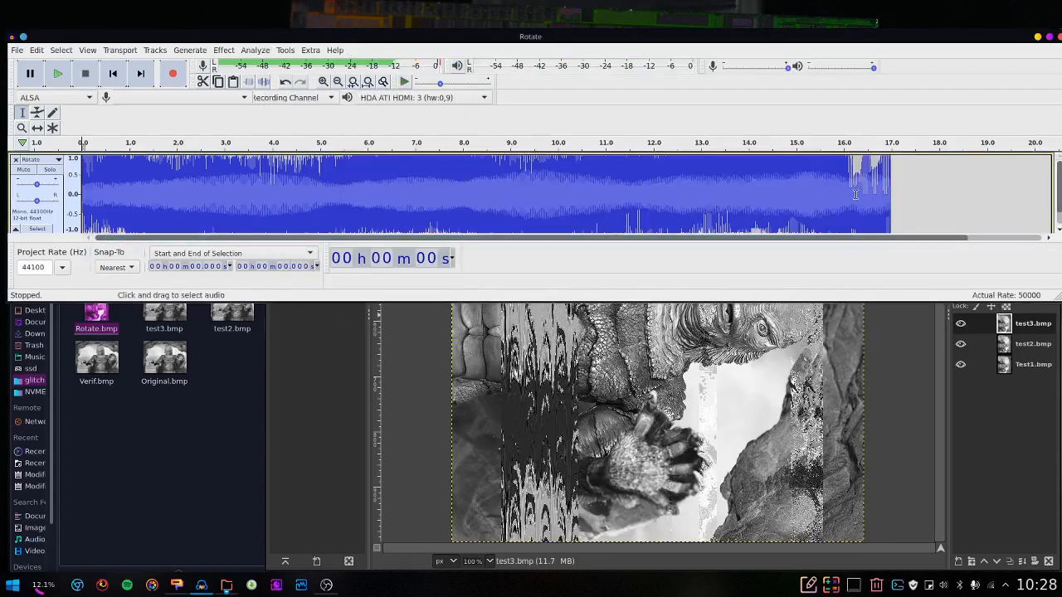
pyautogui.moveTo(387, 206); pyautogui.dragTo(367, 210)
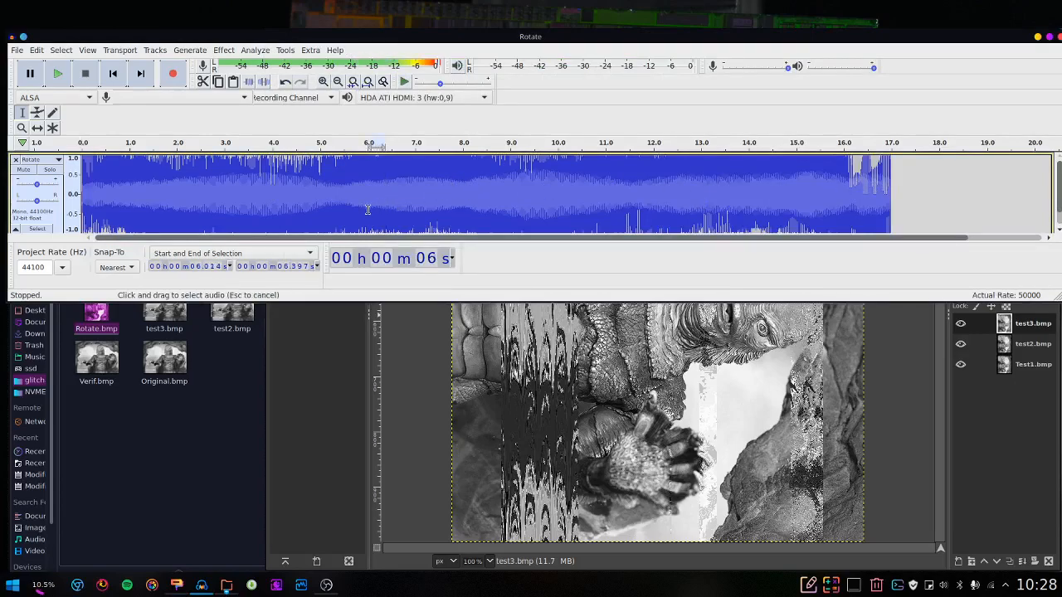
pyautogui.scroll(-1, 362, 211)
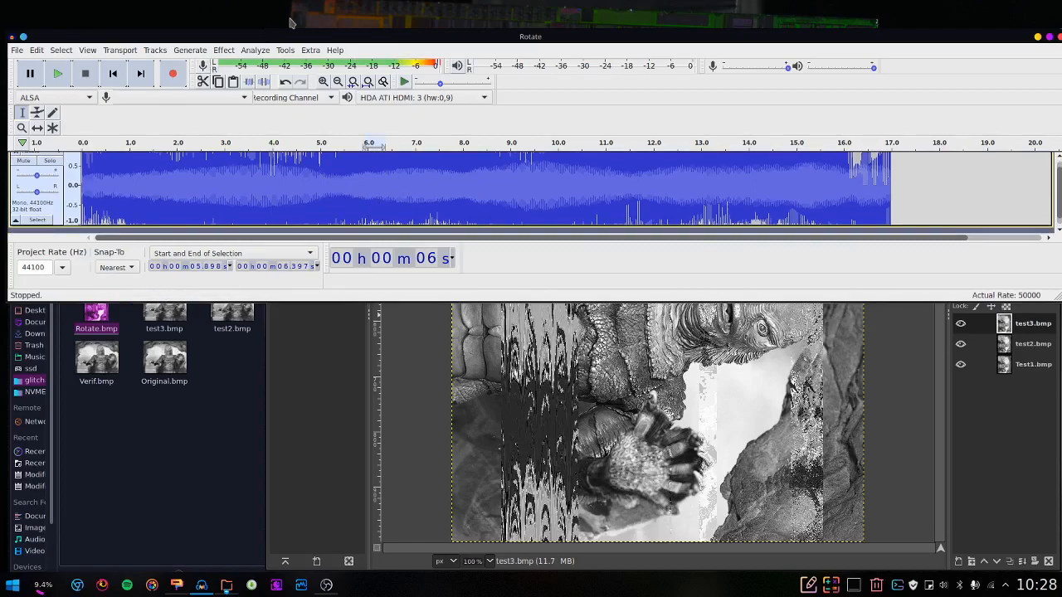
# Apply Hard Clipping distortion to the selected audio with clipping level -10.8 dB, drive 53 and make-up gain 51
pyautogui.click(231, 51)
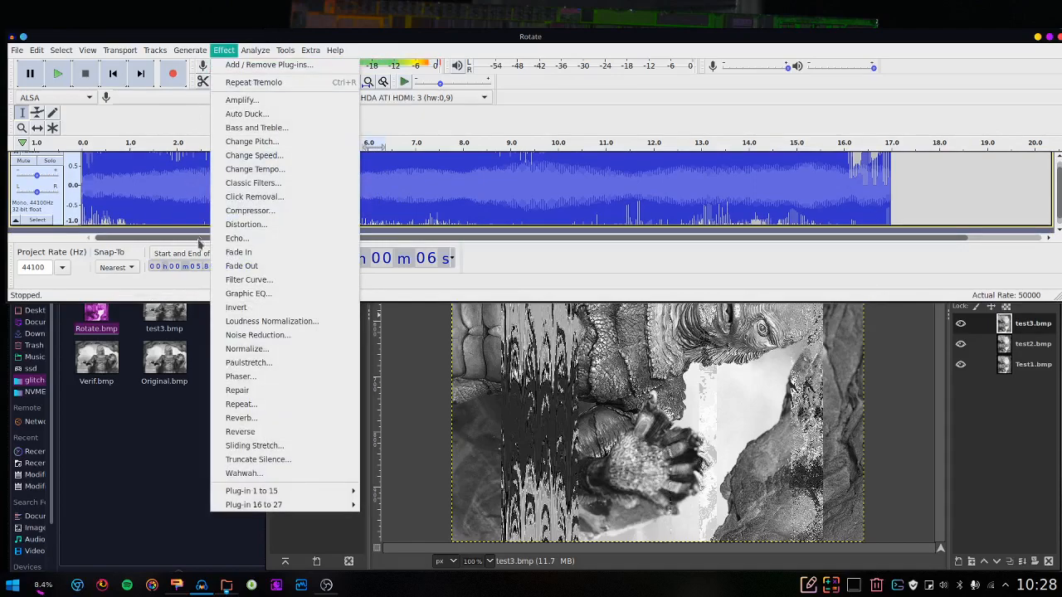
pyautogui.click(319, 225)
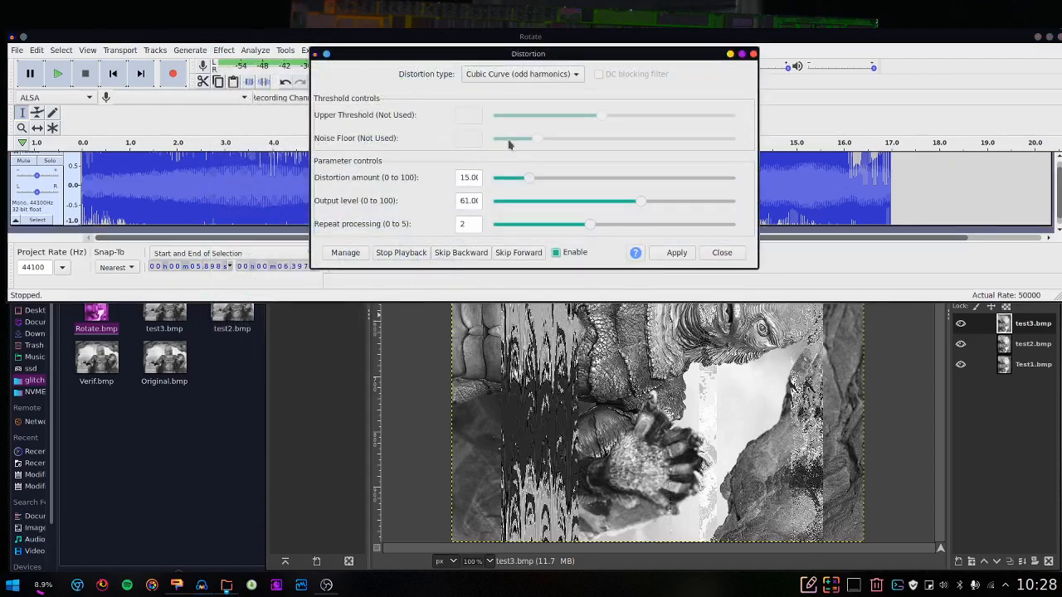
pyautogui.click(543, 76)
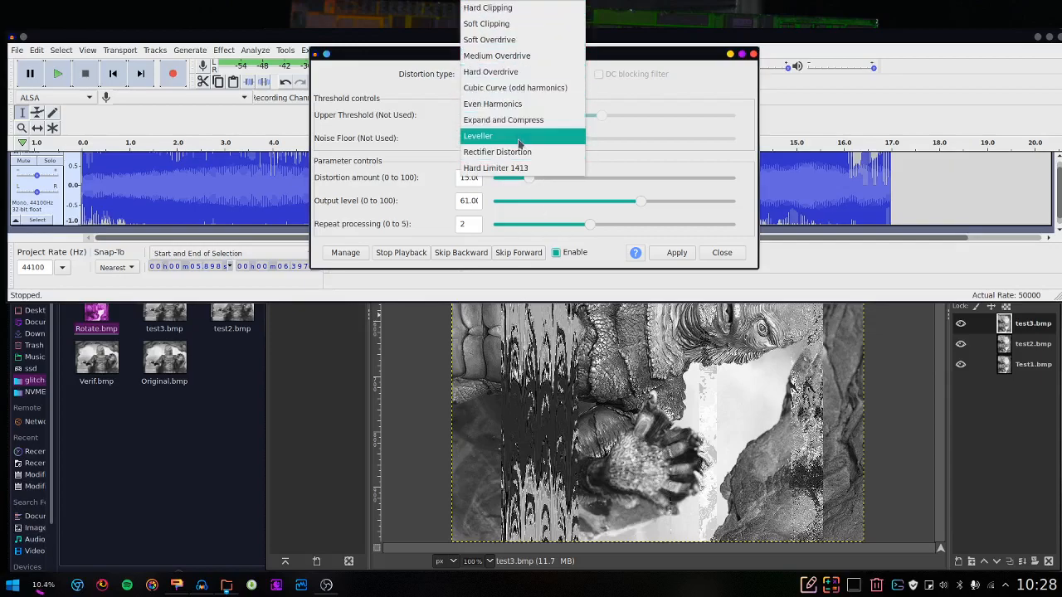
pyautogui.click(505, 10)
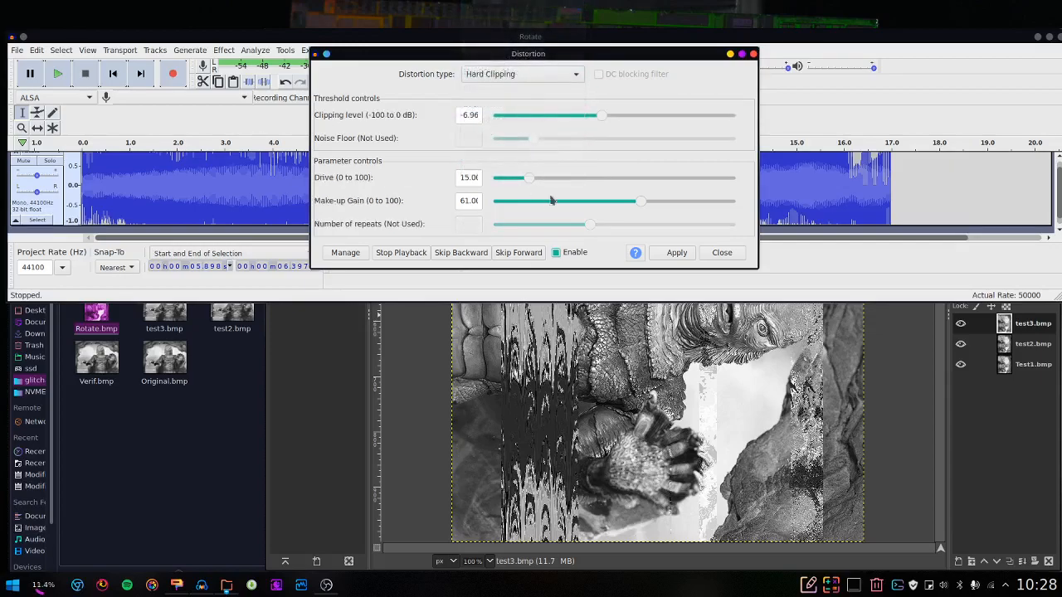
pyautogui.moveTo(605, 115); pyautogui.dragTo(608, 182)
pyautogui.click(633, 205)
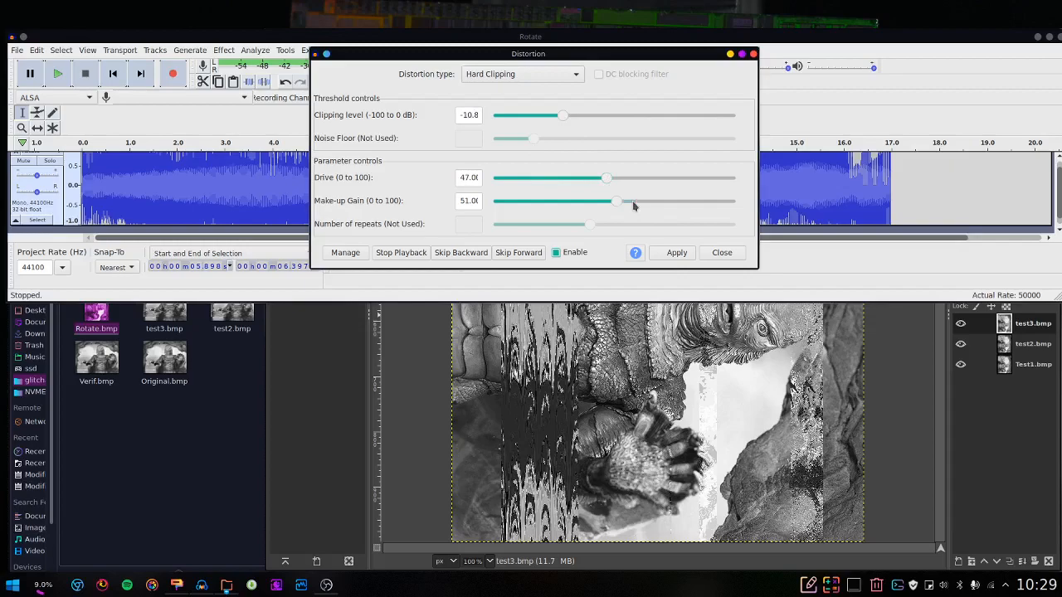
pyautogui.moveTo(607, 180); pyautogui.dragTo(619, 182)
pyautogui.click(673, 253)
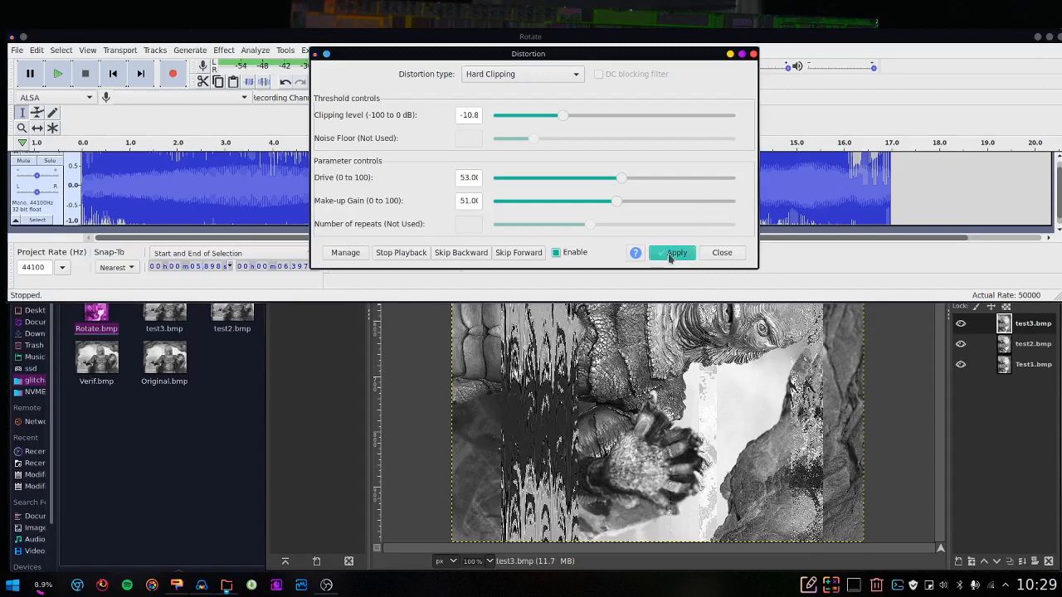
pyautogui.click(722, 253)
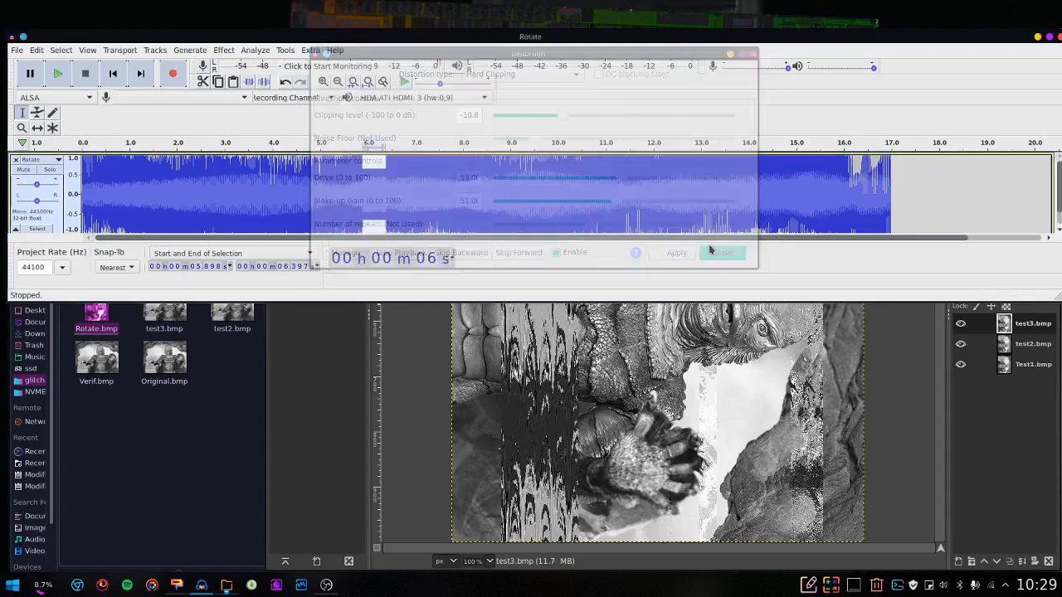
# Export the distorted audio as test4.bmp in the Black Lagoon folder and add that file to the GIMP image as a layer
pyautogui.click(15, 50)
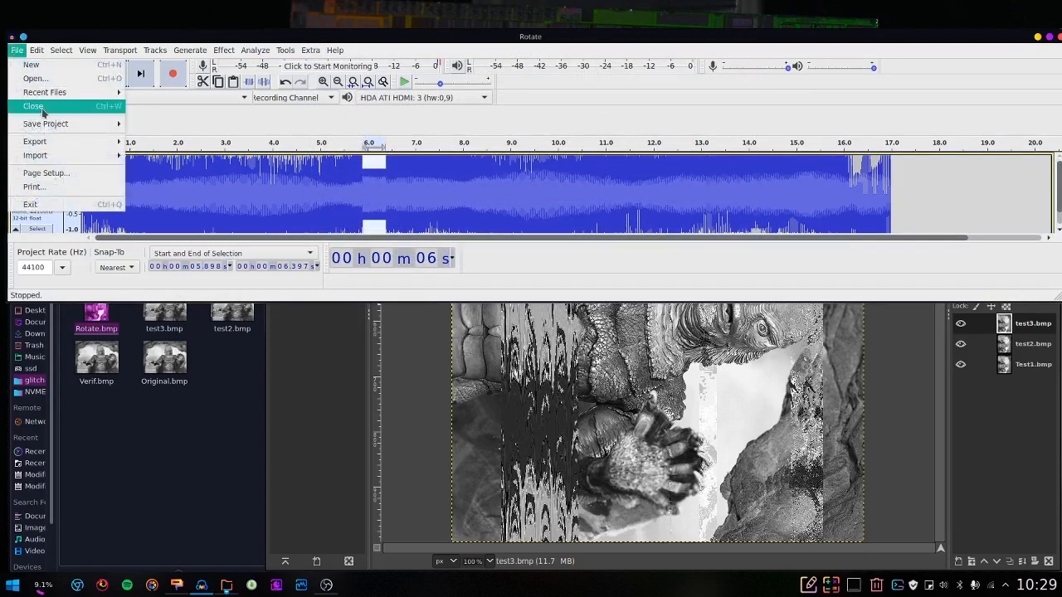
pyautogui.moveTo(112, 141)
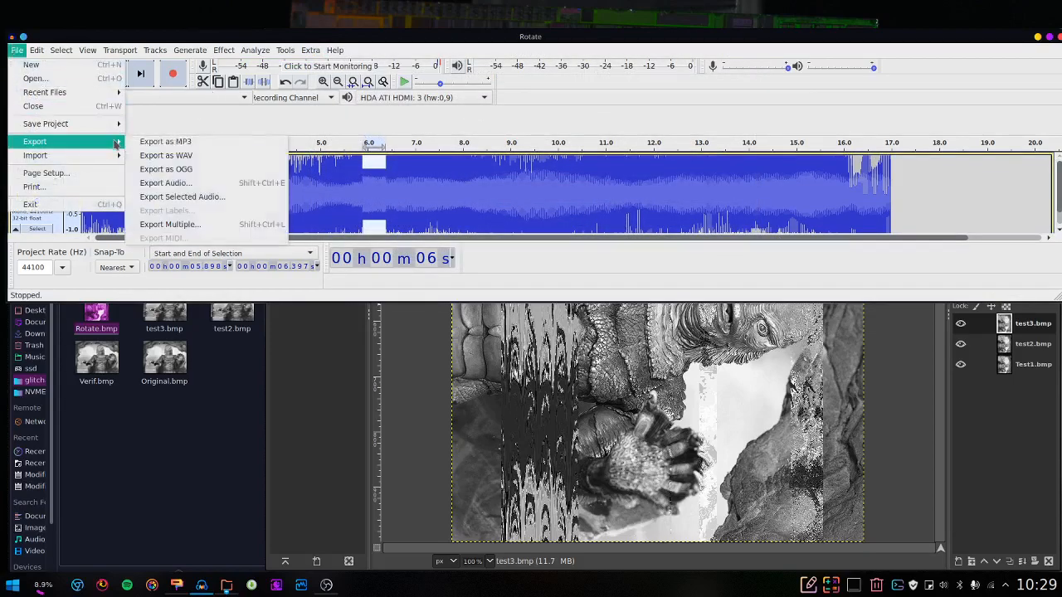
pyautogui.click(191, 182)
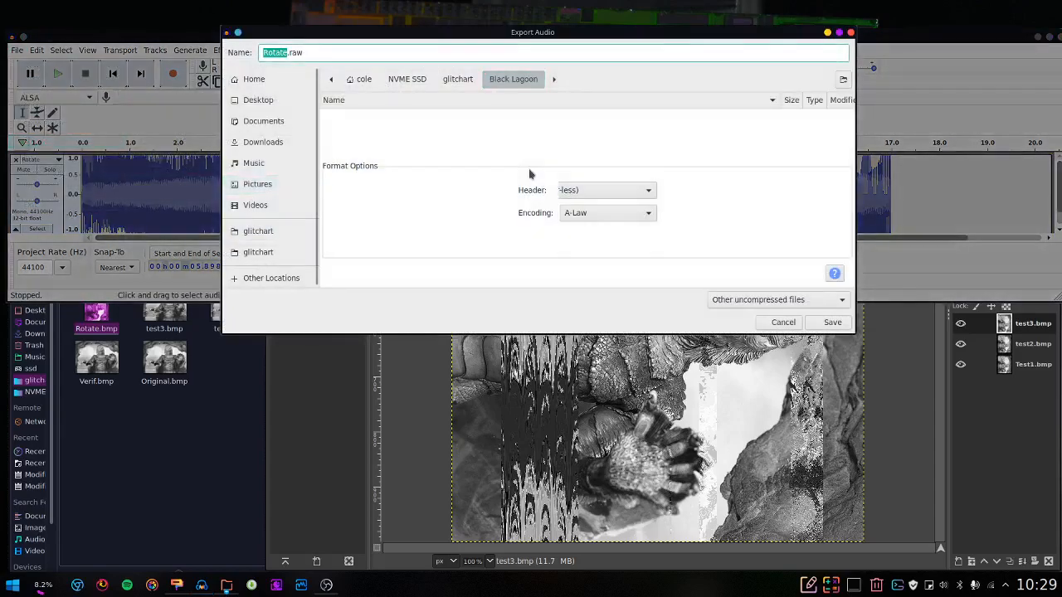
pyautogui.click(513, 79)
pyautogui.write('t')
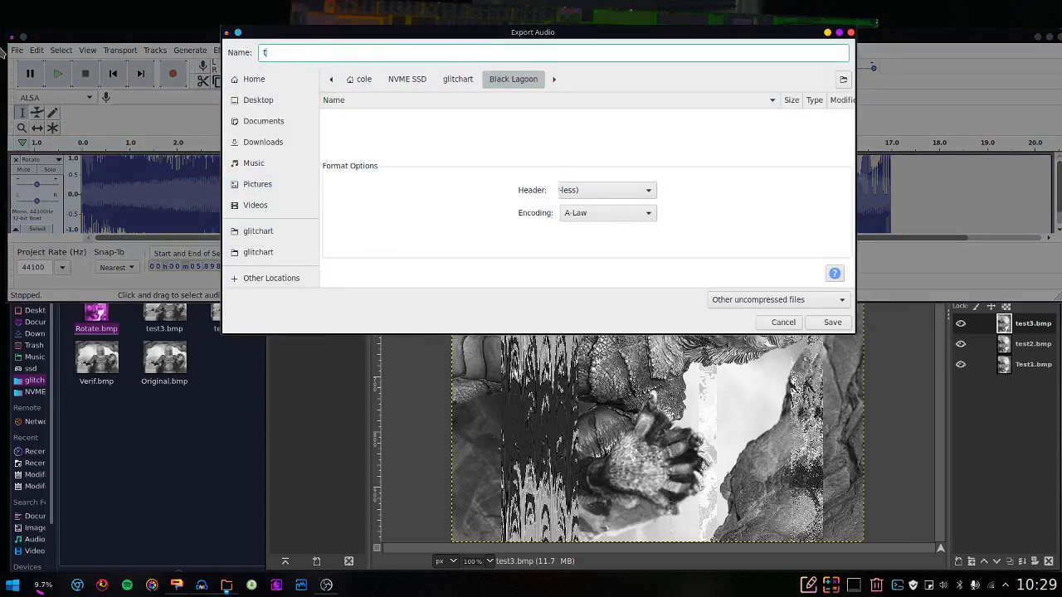
pyautogui.write('est4.bmp')
pyautogui.press('Return')
pyautogui.press('Return')
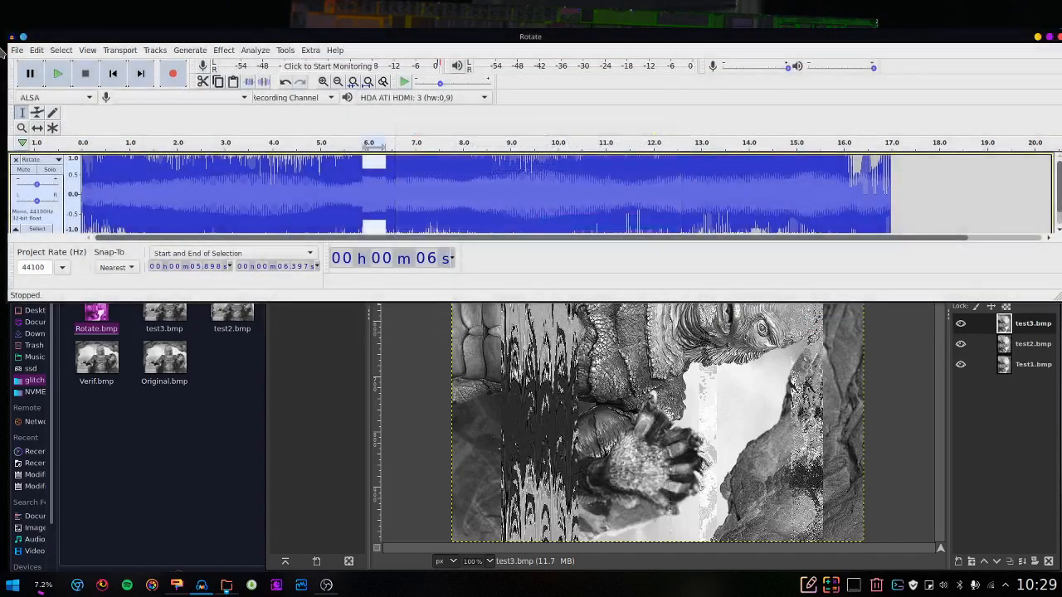
pyautogui.click(83, 421)
pyautogui.moveTo(97, 309); pyautogui.dragTo(600, 412)
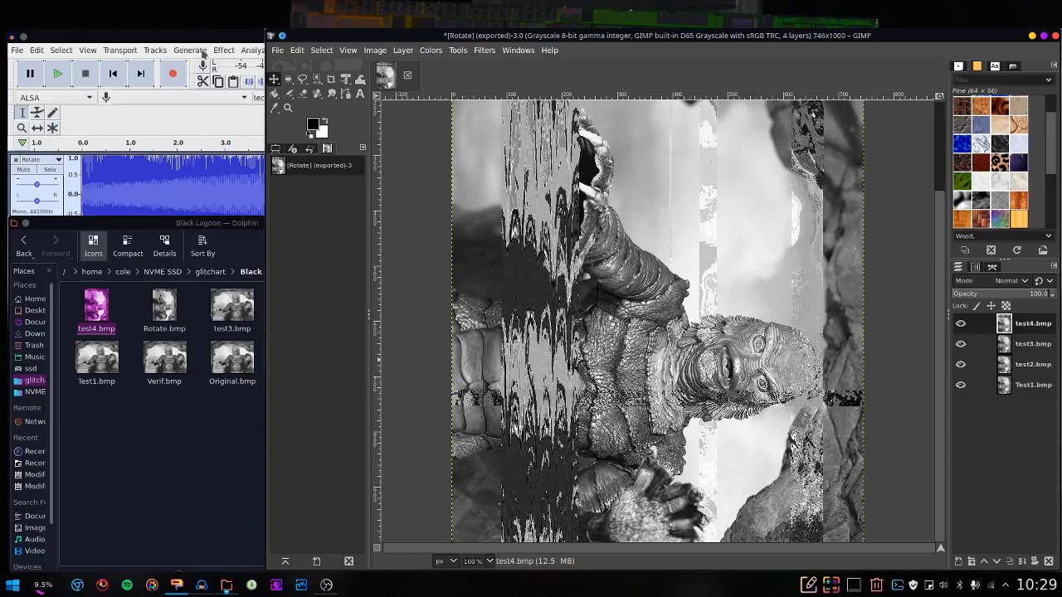
# Switch to Audacity and replace the audio from about 6.9 s to 7.4 s with DTMF tones at amplitude 1 and 56.7 % duty cycle
pyautogui.doubleClick(231, 36)
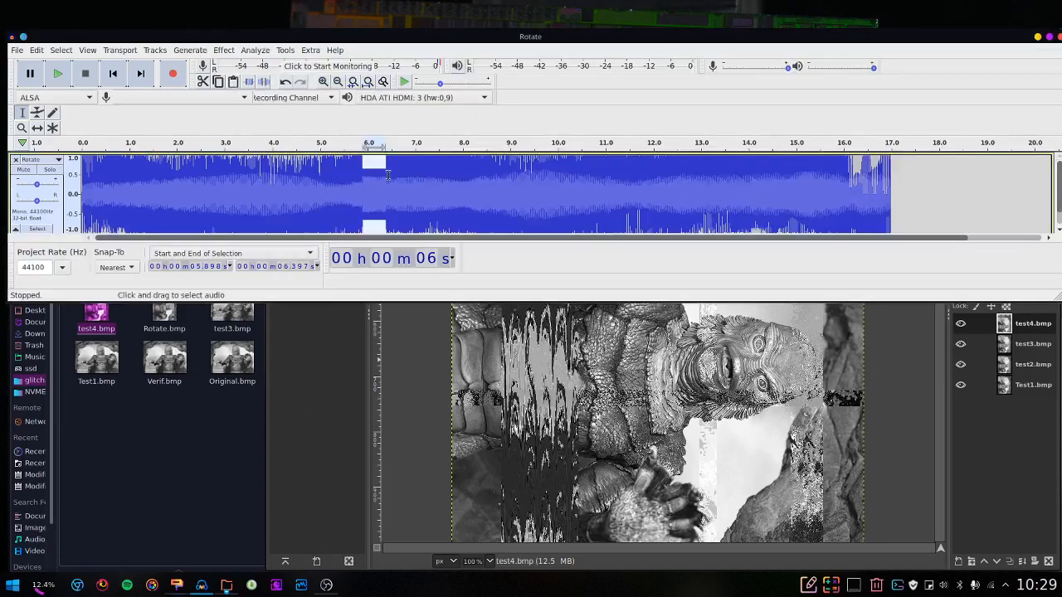
pyautogui.moveTo(413, 186); pyautogui.dragTo(424, 187)
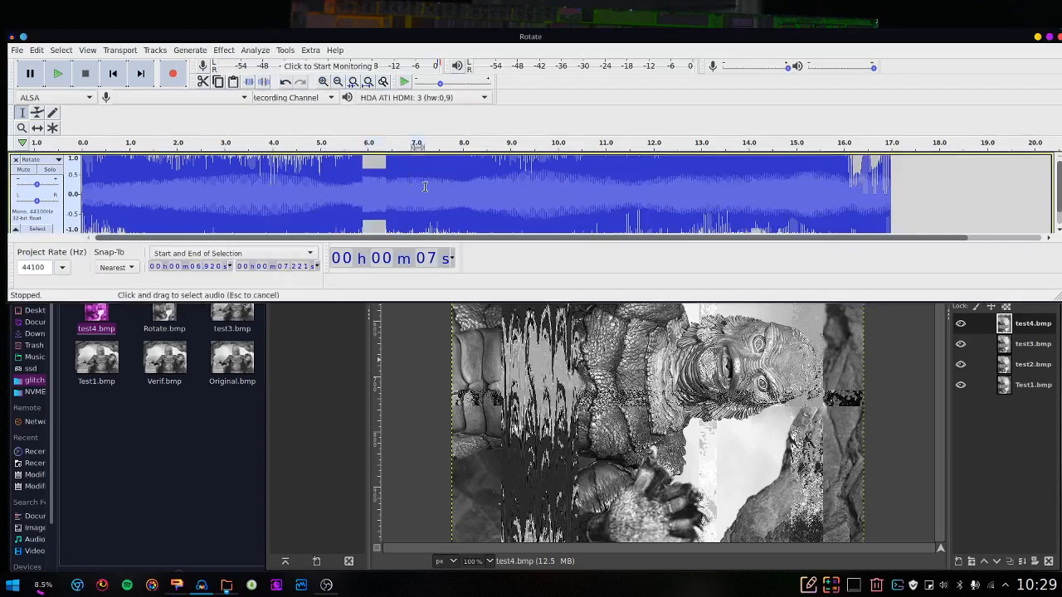
pyautogui.scroll(-1, 432, 189)
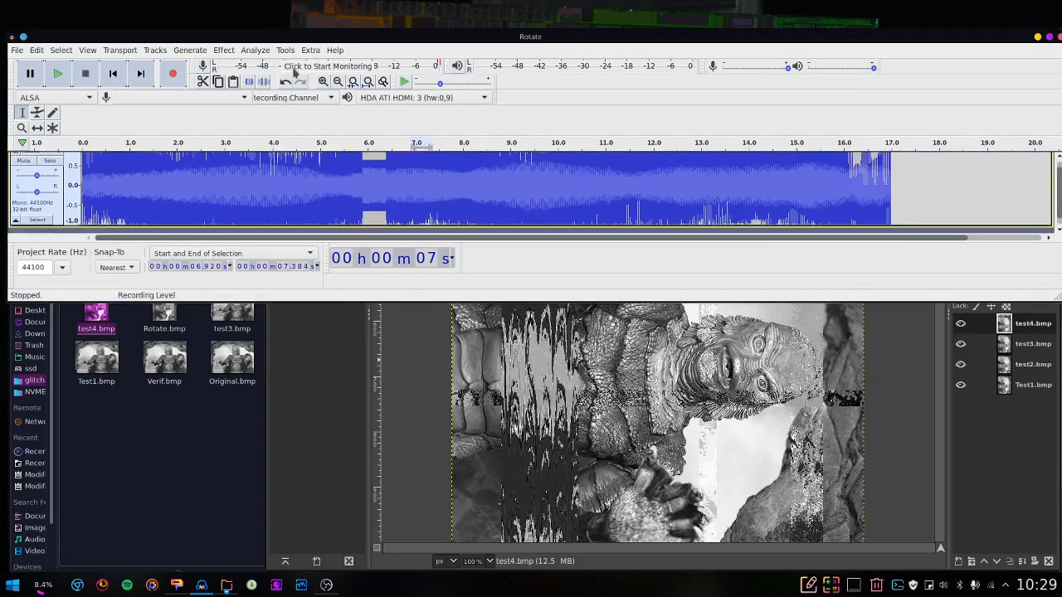
pyautogui.click(224, 49)
pyautogui.moveTo(197, 53)
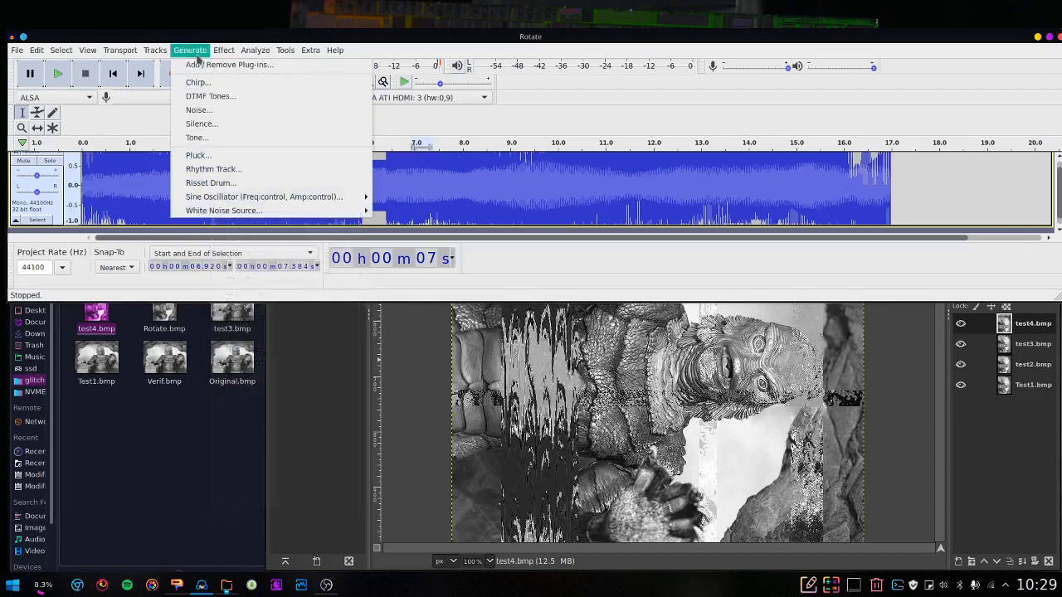
pyautogui.click(221, 98)
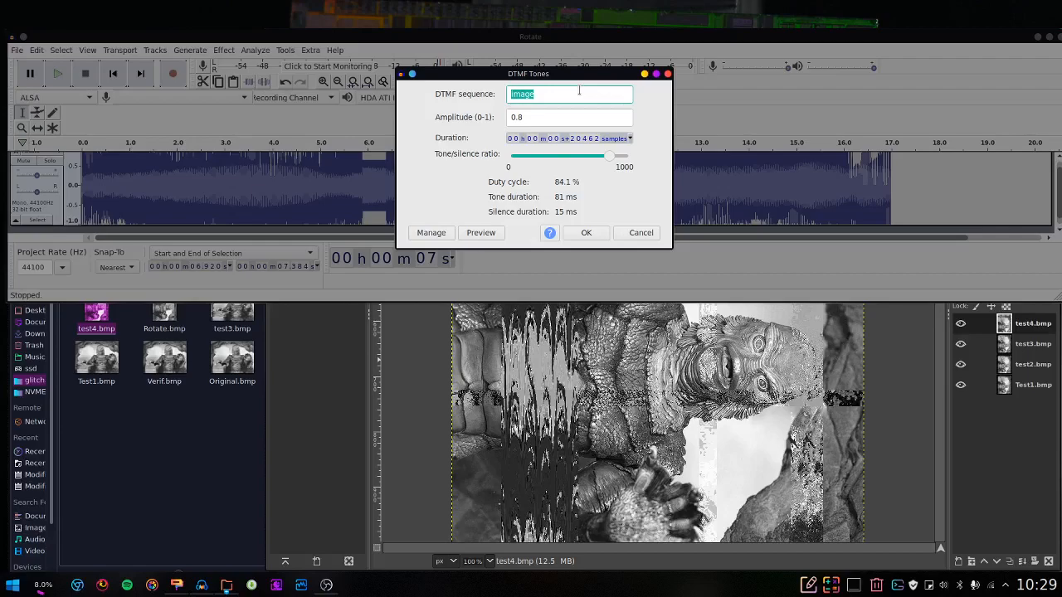
pyautogui.click(576, 121)
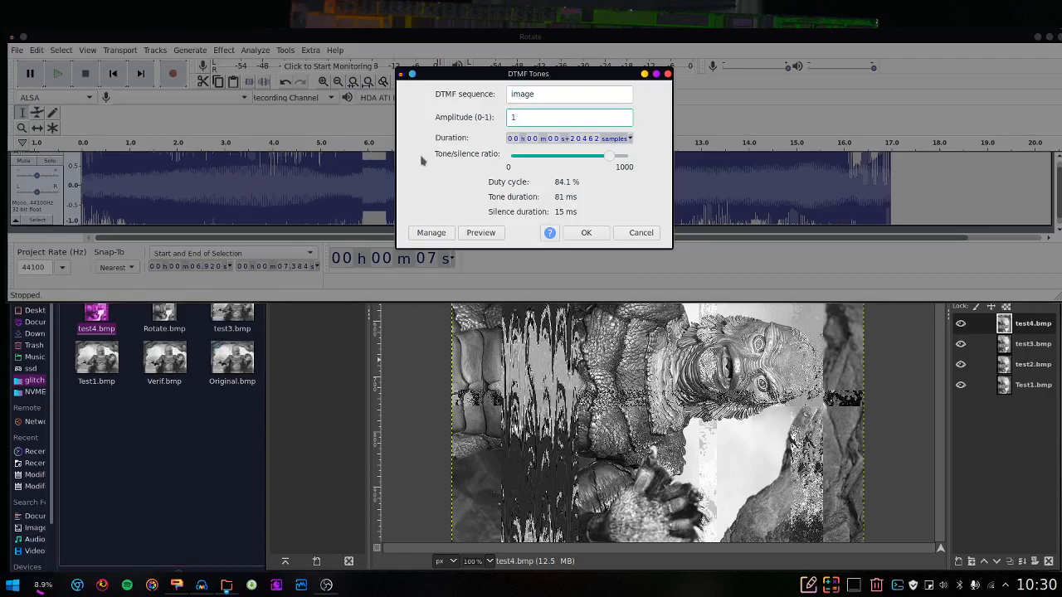
pyautogui.moveTo(606, 151); pyautogui.dragTo(502, 158)
pyautogui.moveTo(479, 207); pyautogui.dragTo(576, 162)
pyautogui.click(586, 235)
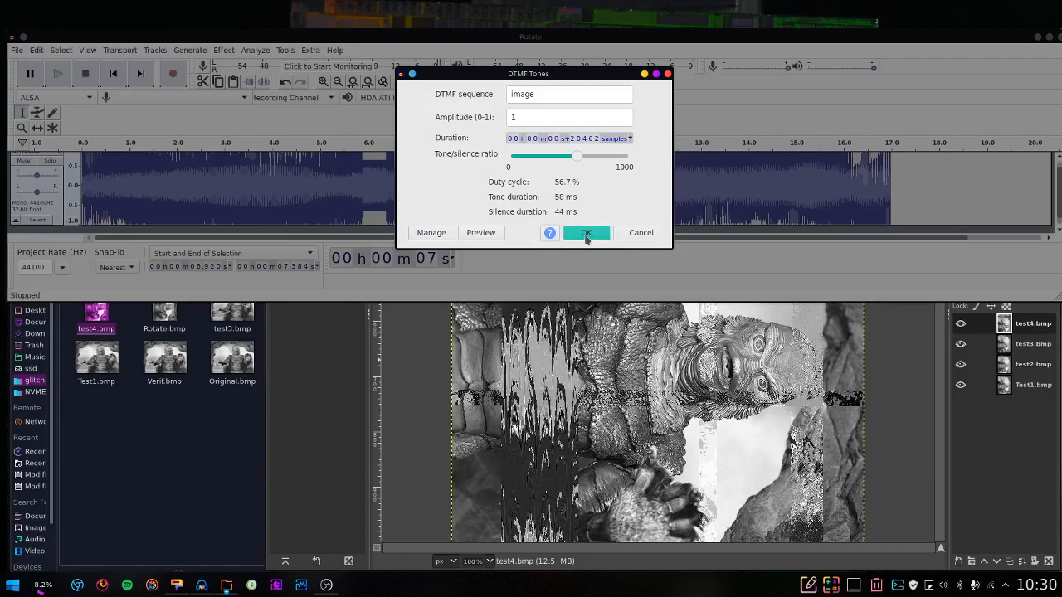
# Export the audio with the DTMF tones as test5.bmp and add that file to the GIMP image as a layer
pyautogui.click(15, 50)
pyautogui.moveTo(50, 142)
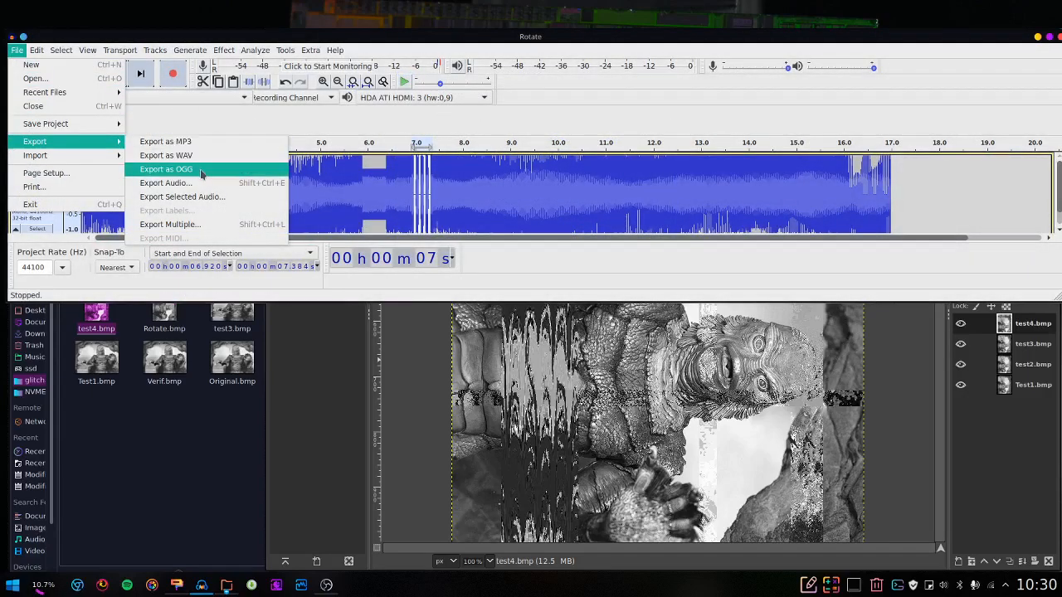
pyautogui.click(165, 183)
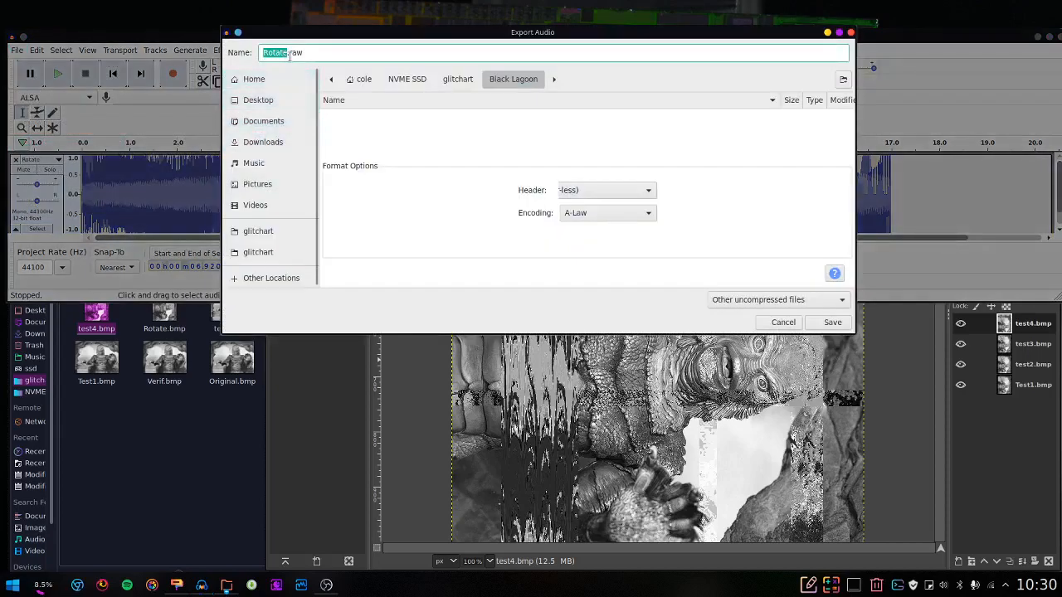
pyautogui.click(336, 48)
pyautogui.hotkey('ctrl', 'a')
pyautogui.write('Test5')
pyautogui.press('Return')
pyautogui.press('Return')
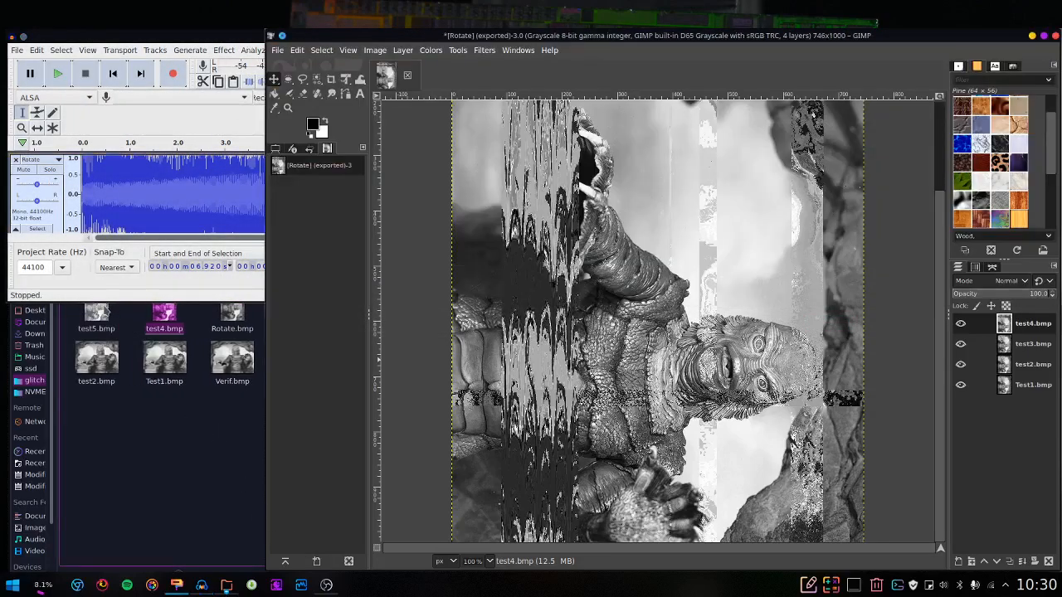
pyautogui.moveTo(96, 311); pyautogui.dragTo(581, 327)
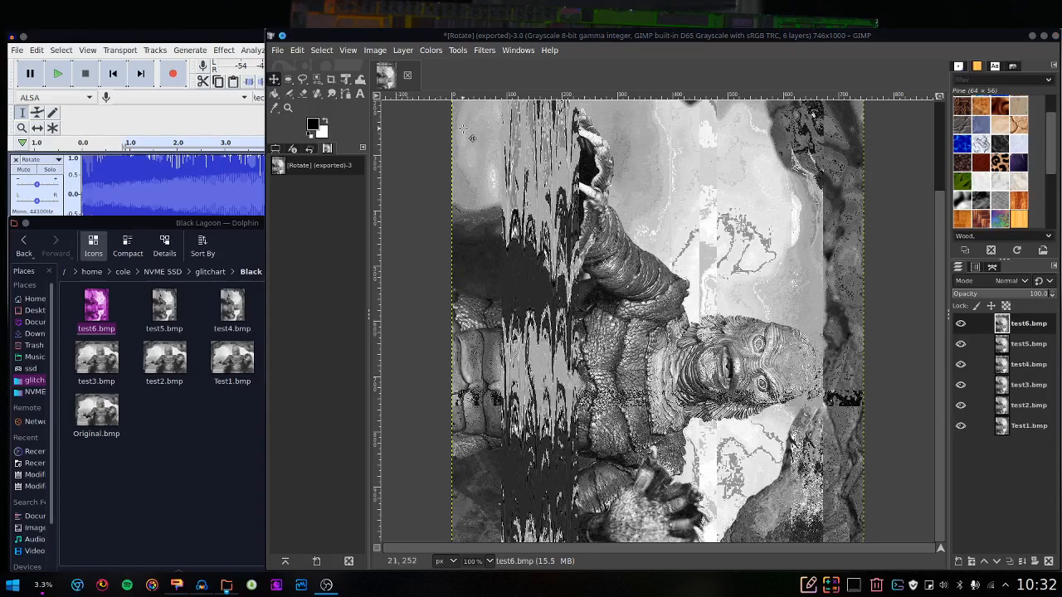
# Rotate the whole GIMP image 90° counter-clockwise
pyautogui.click(374, 51)
pyautogui.moveTo(526, 138)
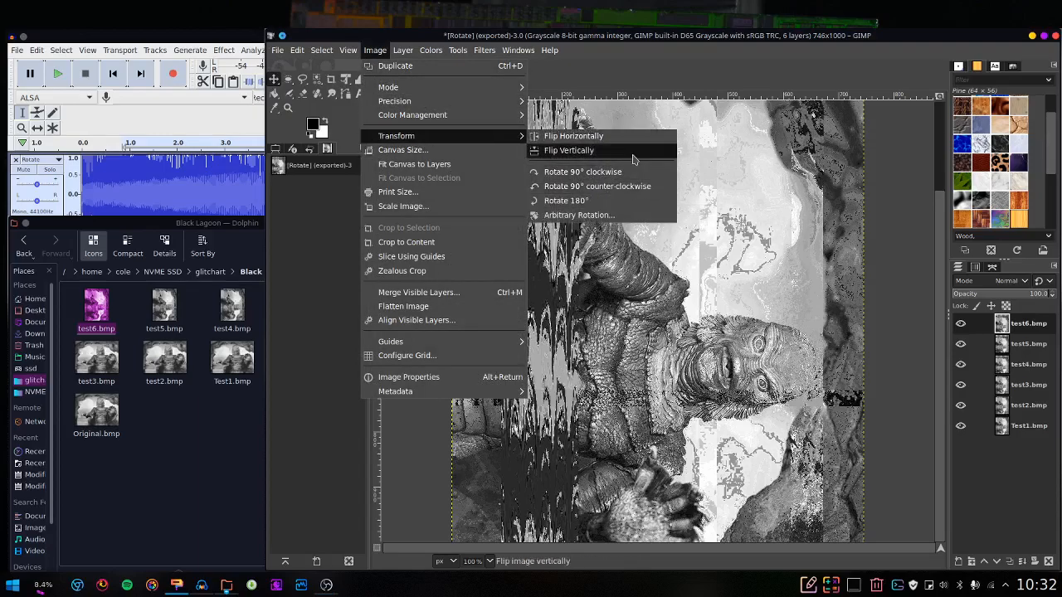
pyautogui.click(618, 187)
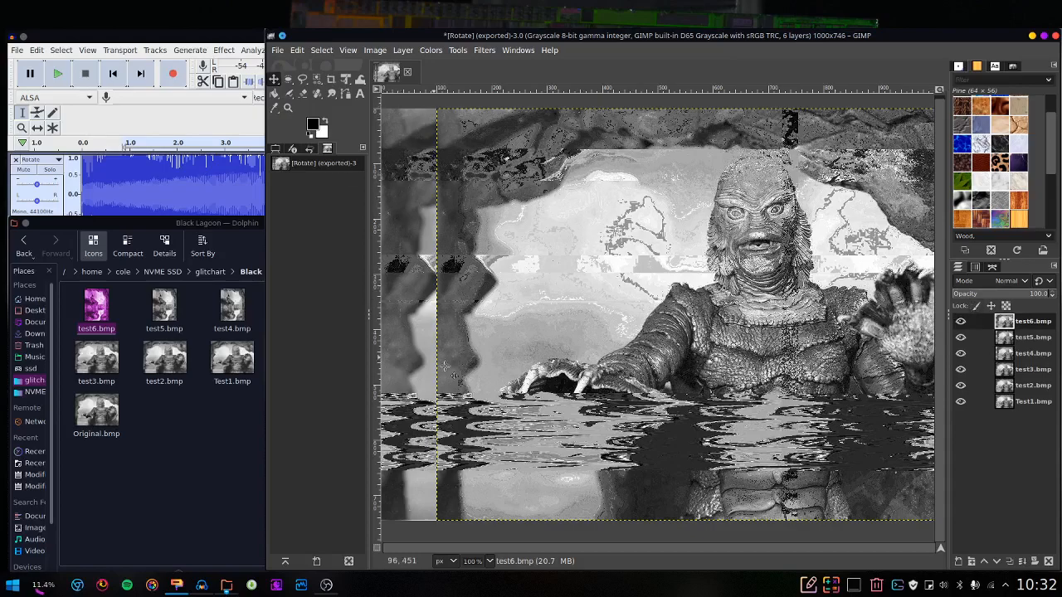
# Hide every layer below test6.bmp and, in an enlarged GIMP window, move the test6.bmp layer to fill the canvas
pyautogui.moveTo(962, 340); pyautogui.dragTo(962, 404)
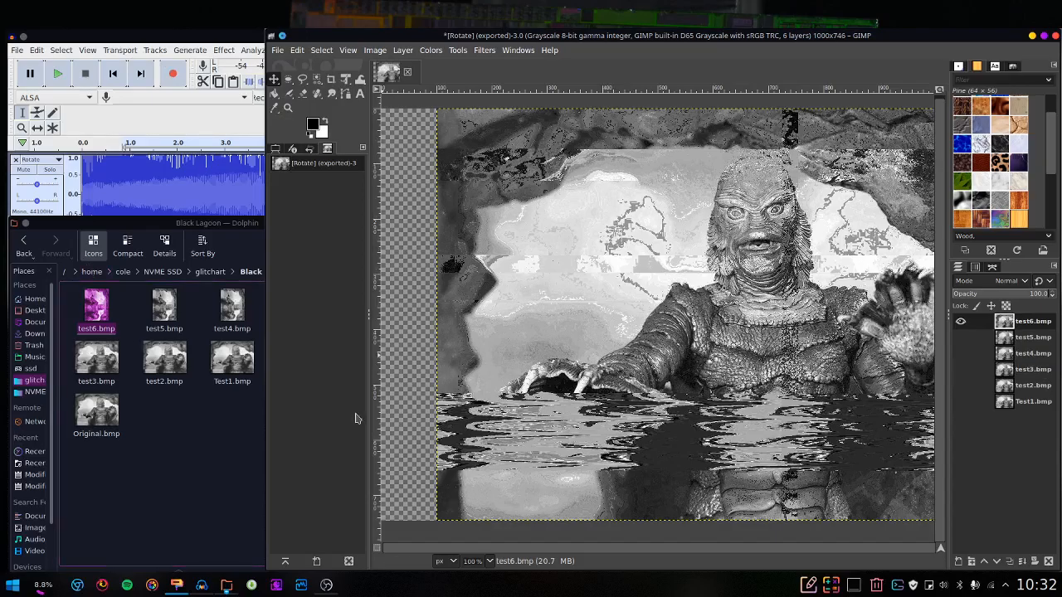
pyautogui.moveTo(581, 36); pyautogui.dragTo(523, 6)
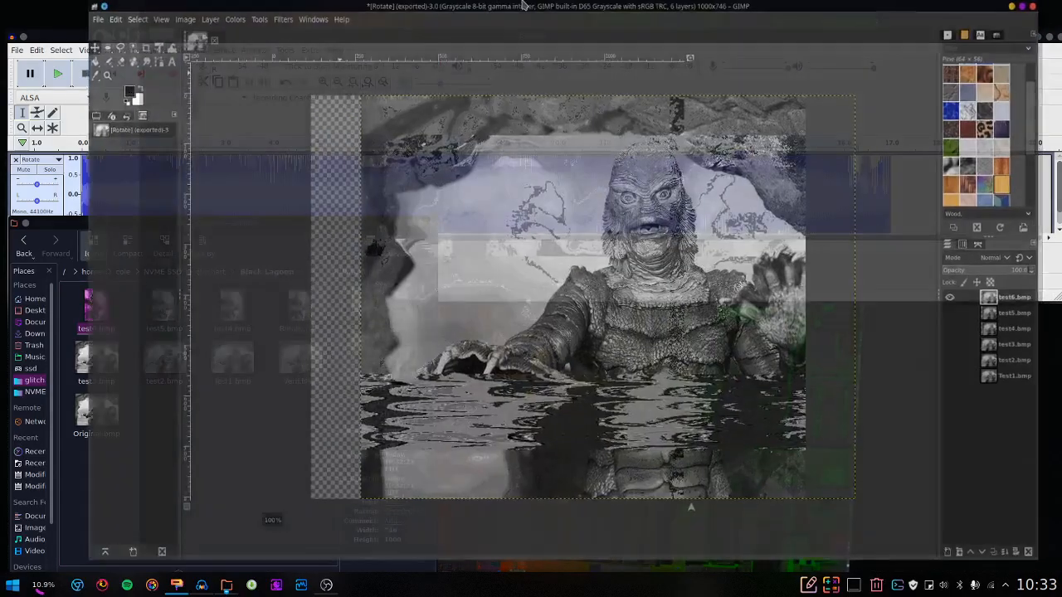
pyautogui.moveTo(637, 349); pyautogui.dragTo(578, 333)
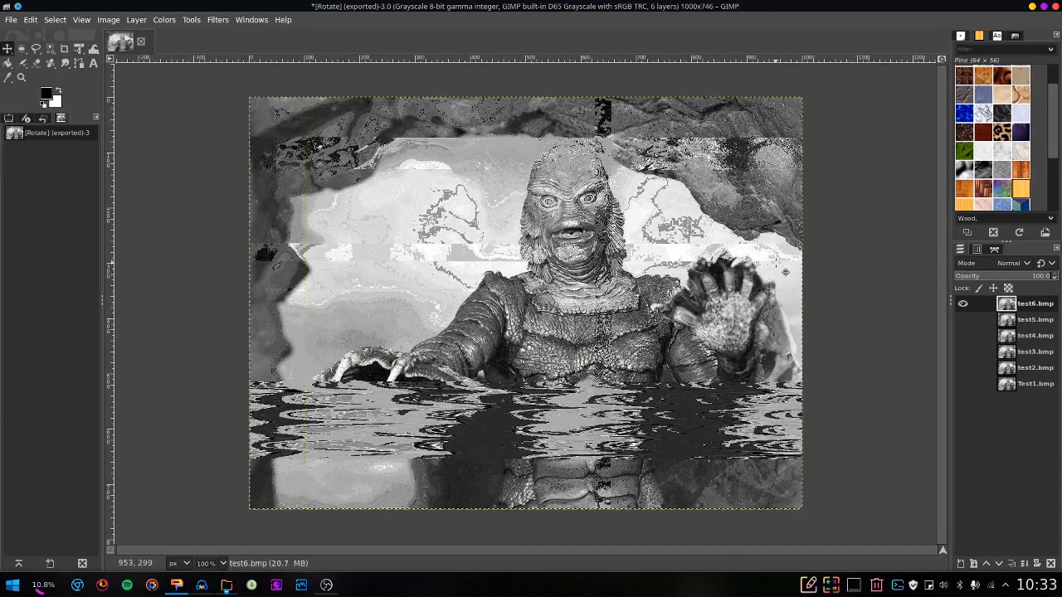
# Export the image as Final.jpg in the Black Lagoon folder with a lower JPEG quality than the default 90
pyautogui.click(13, 20)
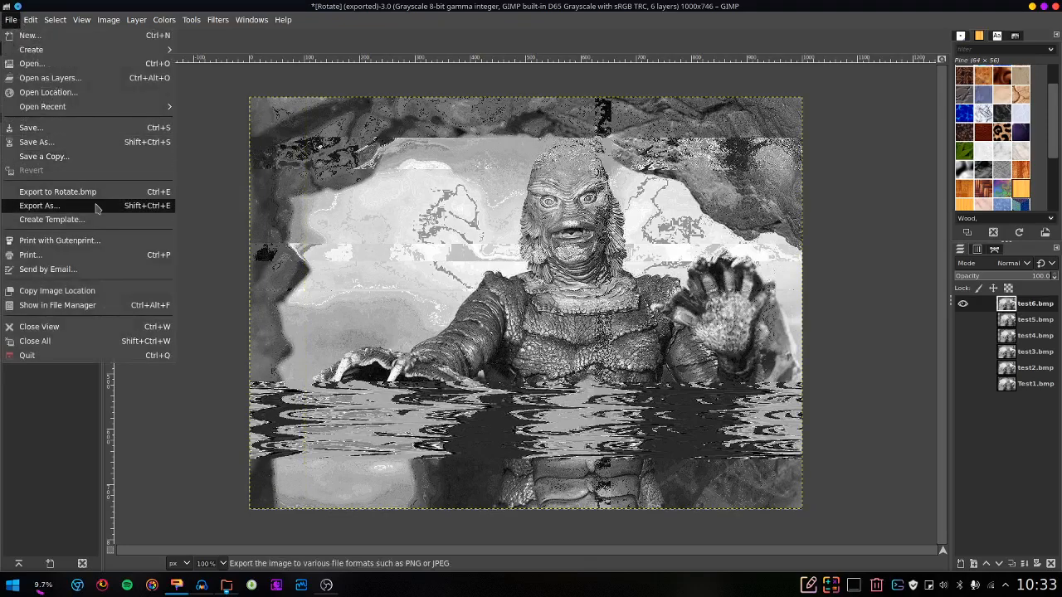
pyautogui.click(50, 207)
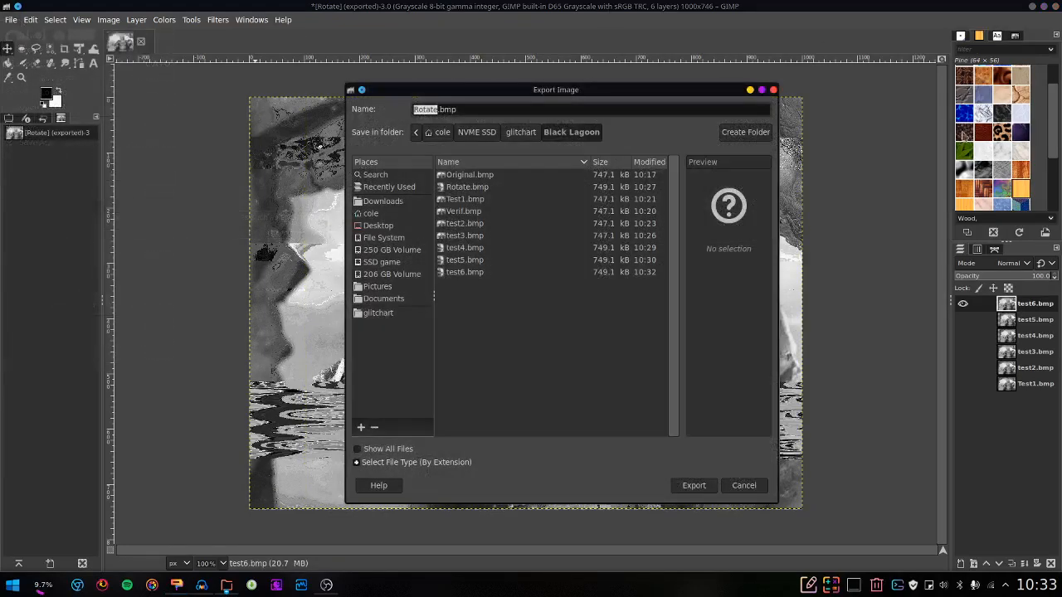
pyautogui.click(518, 110)
pyautogui.hotkey('ctrl', 'a')
pyautogui.write('Final.jpg')
pyautogui.press('Return')
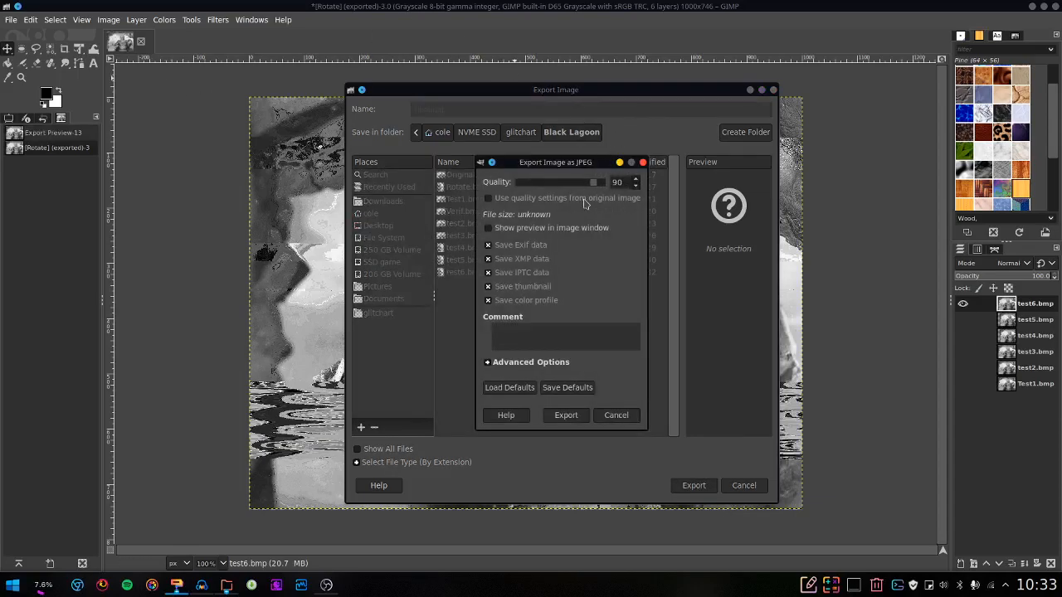
pyautogui.moveTo(594, 189); pyautogui.dragTo(545, 187)
pyautogui.click(567, 415)
# Open Final.jpg from the Black Lagoon folder in Gwenview and enlarge the viewer window to examine the result
pyautogui.moveTo(653, 7); pyautogui.dragTo(908, 209)
pyautogui.click(208, 462)
pyautogui.click(97, 314)
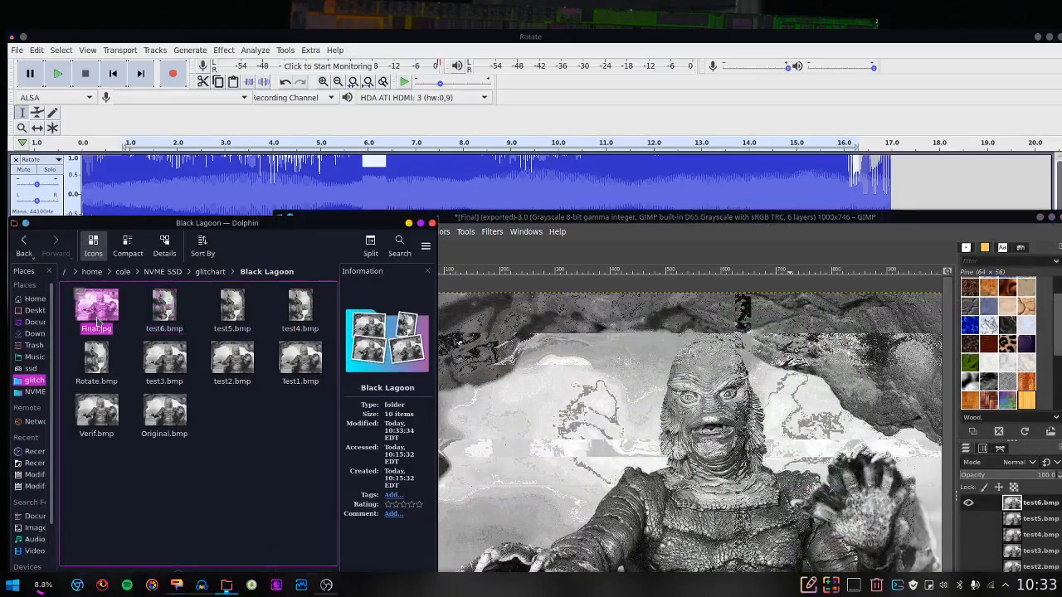
pyautogui.doubleClick(97, 313)
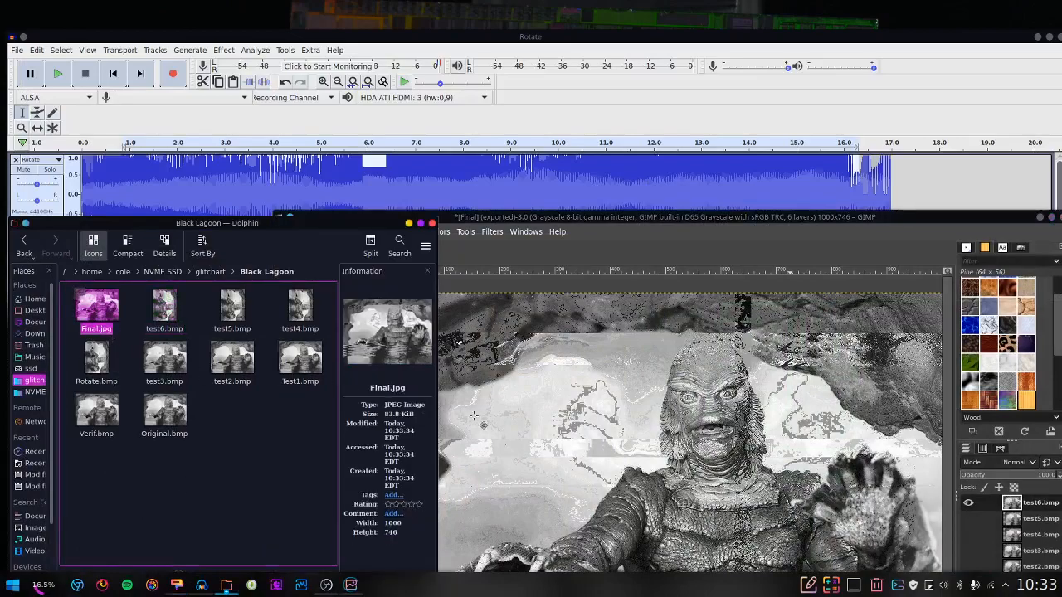
pyautogui.click(884, 299)
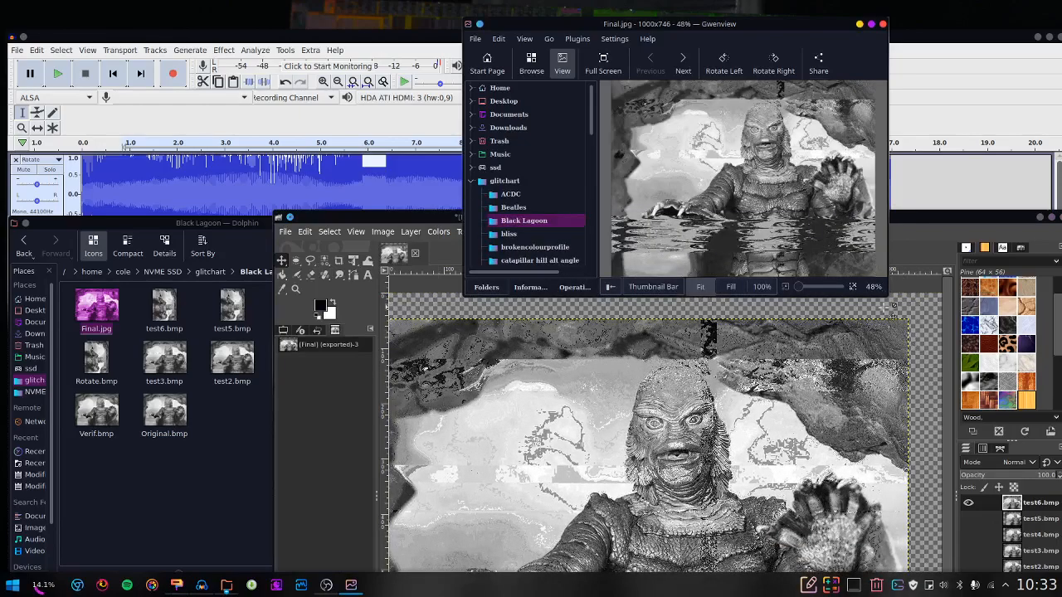
pyautogui.moveTo(886, 297); pyautogui.dragTo(1059, 463)
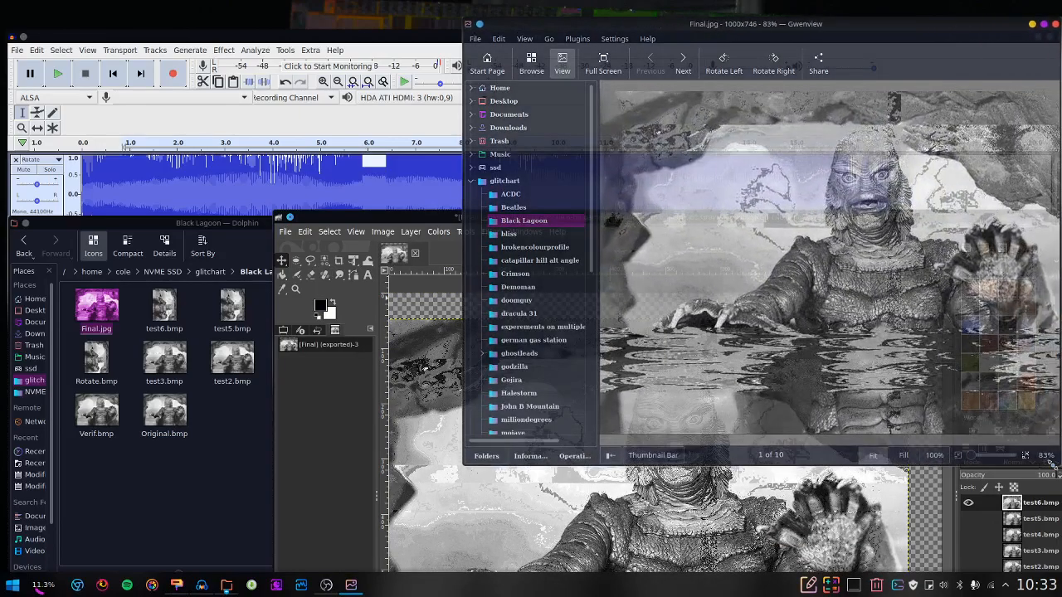